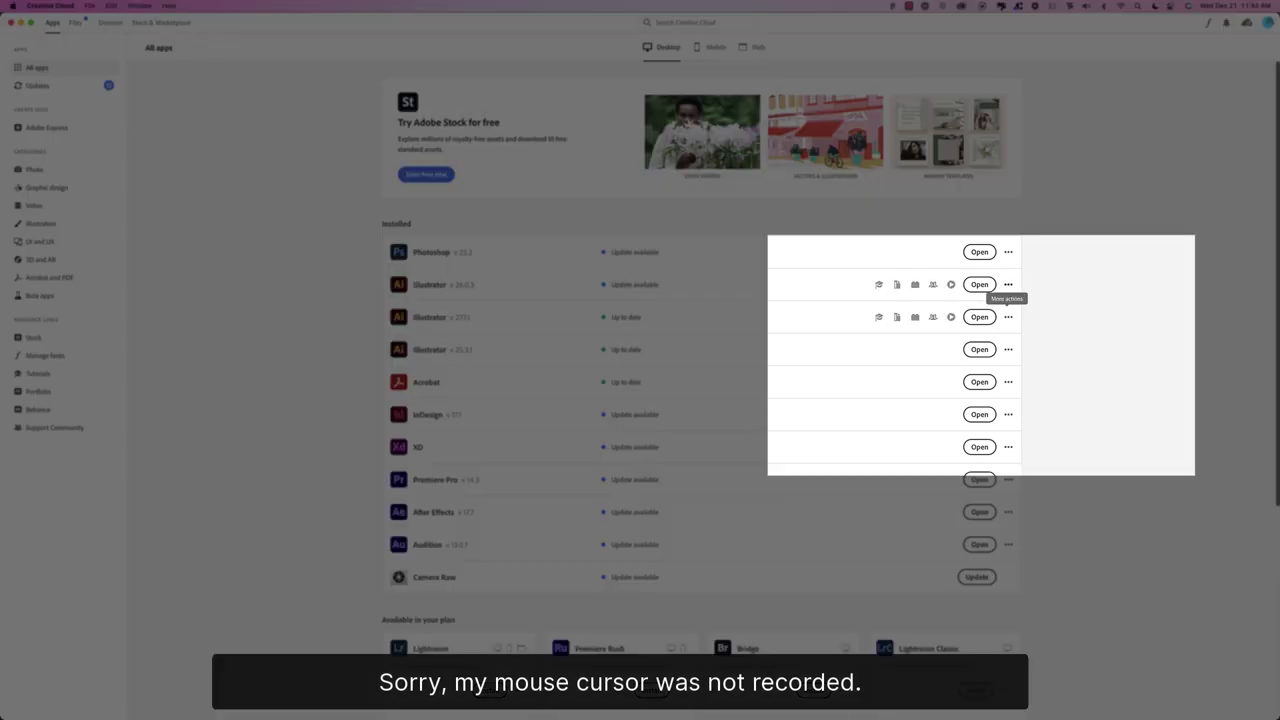
# Open the other available versions of Illustrator from its Illustration category details and browse the older versions
pyautogui.click(1008, 284)
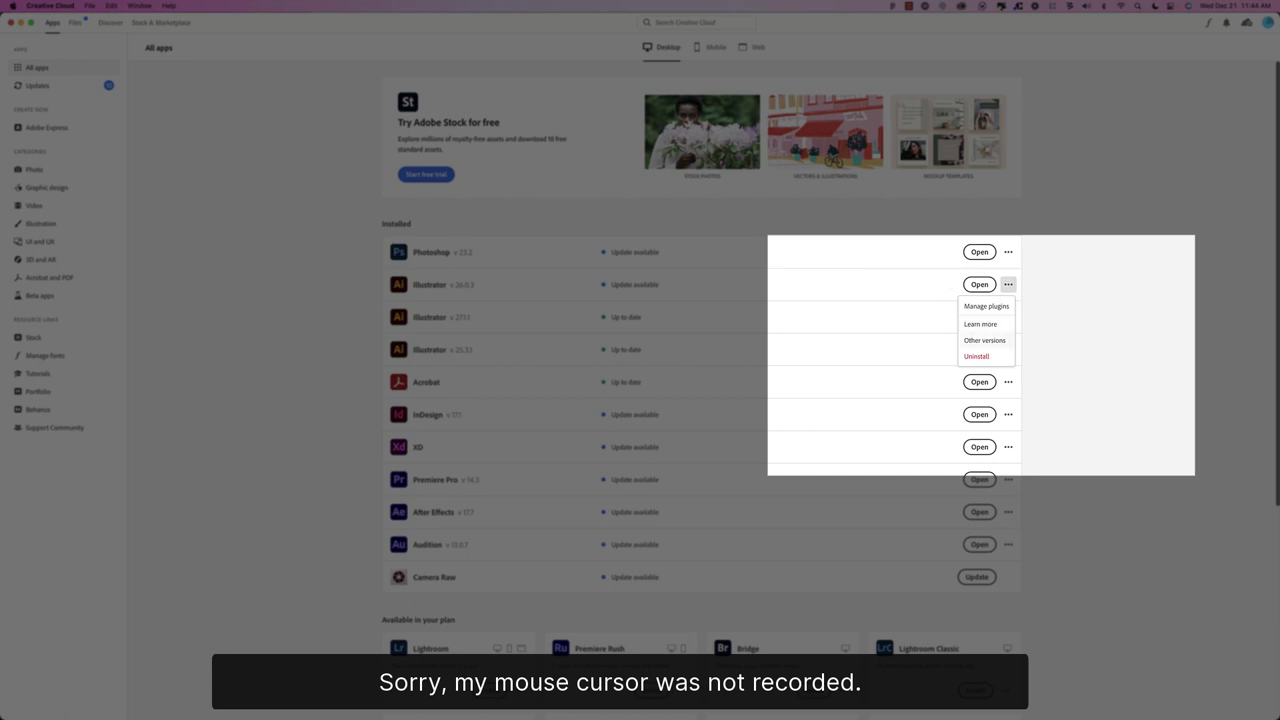
pyautogui.press('Escape')
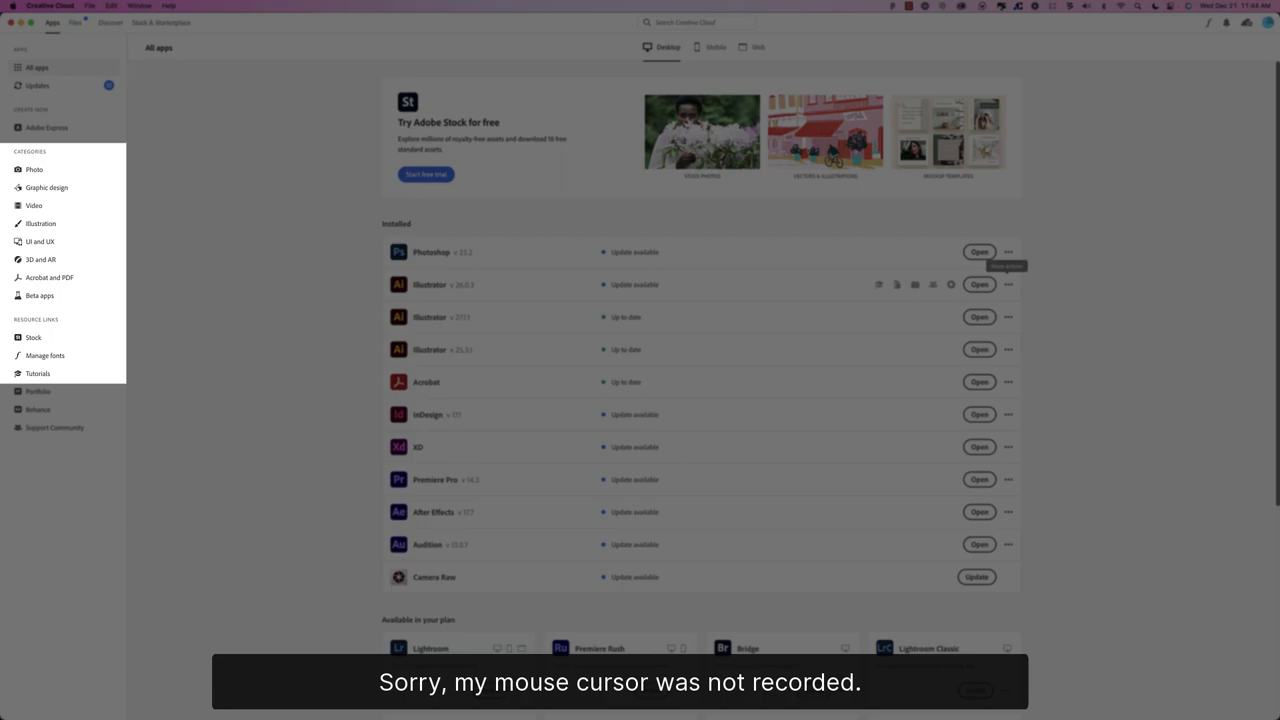
pyautogui.click(41, 223)
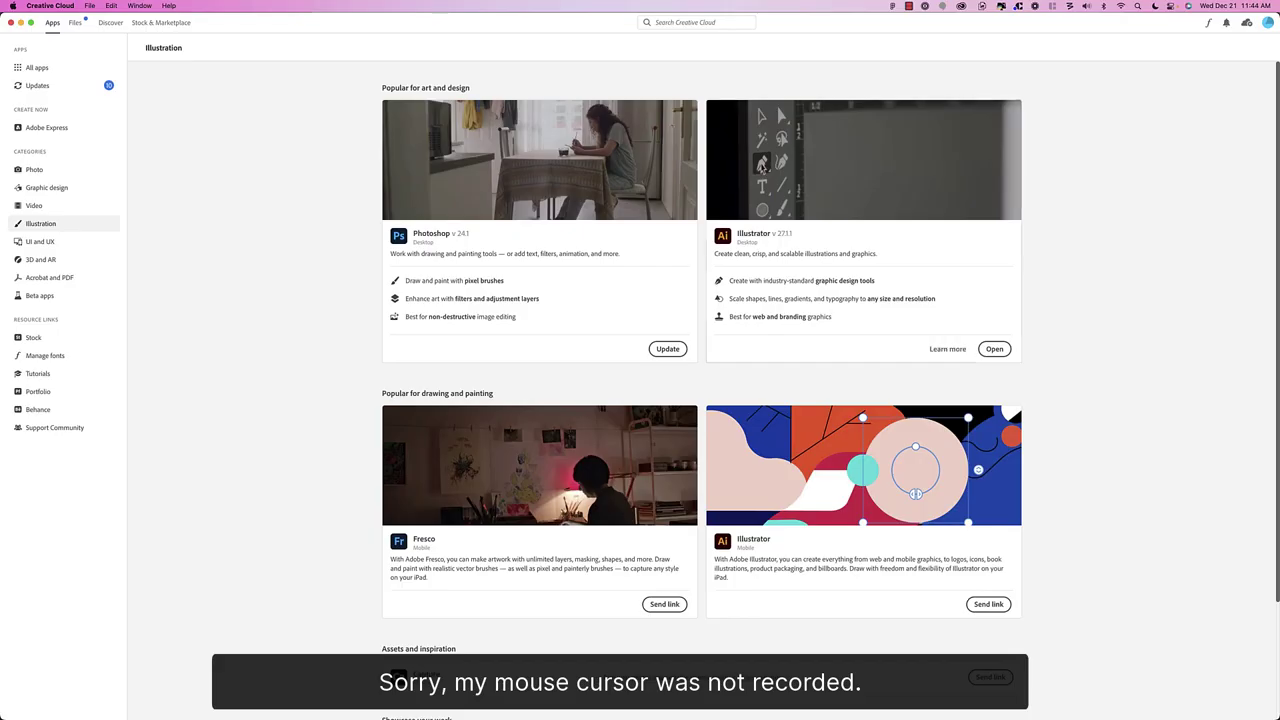
pyautogui.click(947, 349)
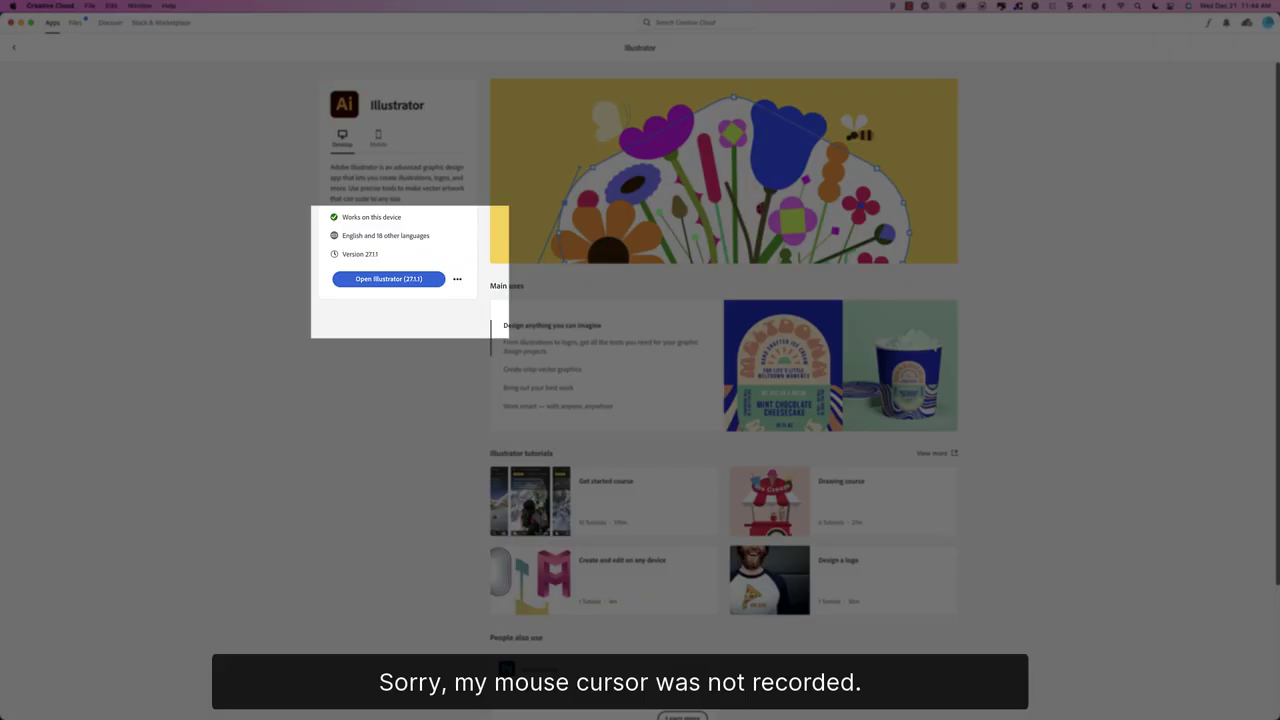
pyautogui.click(457, 279)
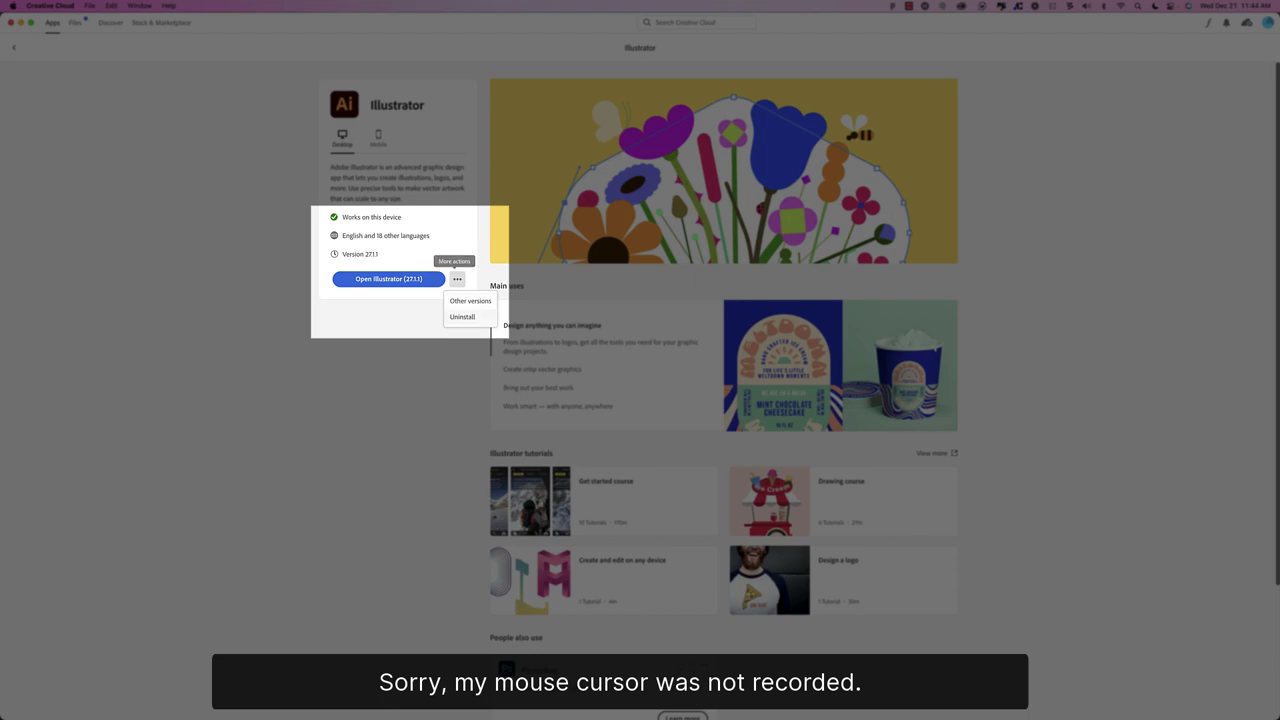
pyautogui.click(471, 300)
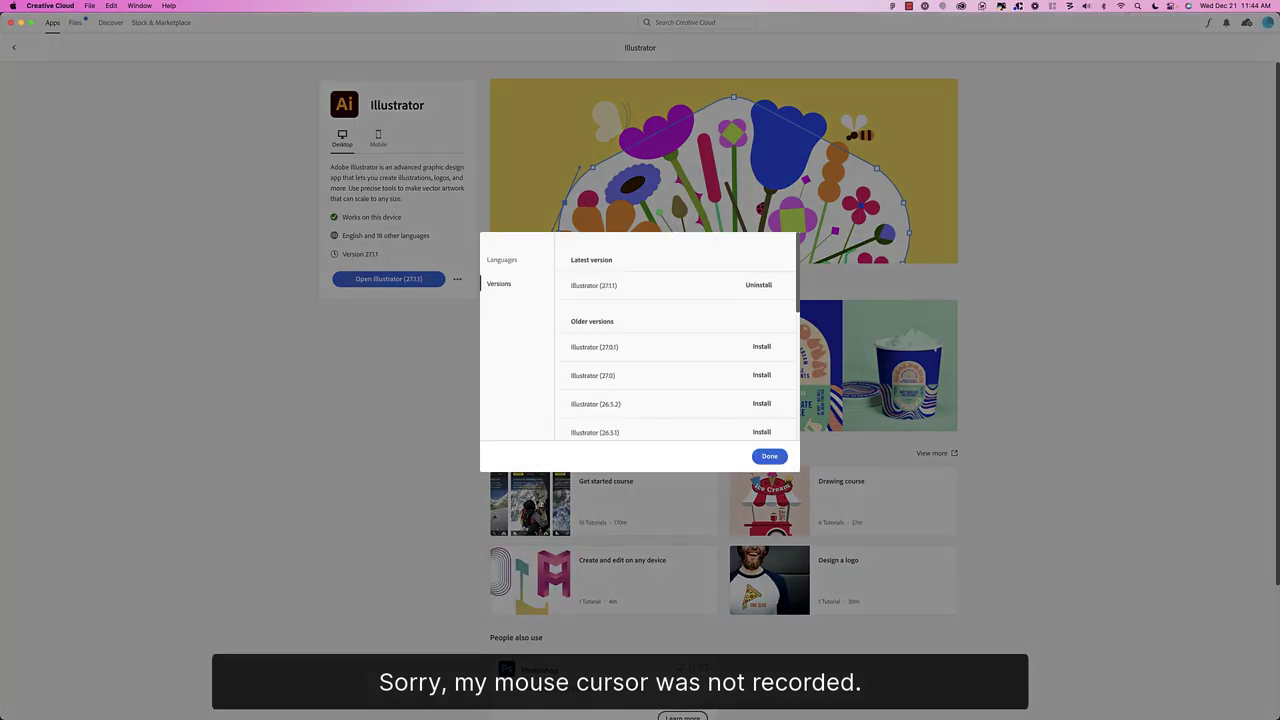
pyautogui.scroll(-3, 679, 337)
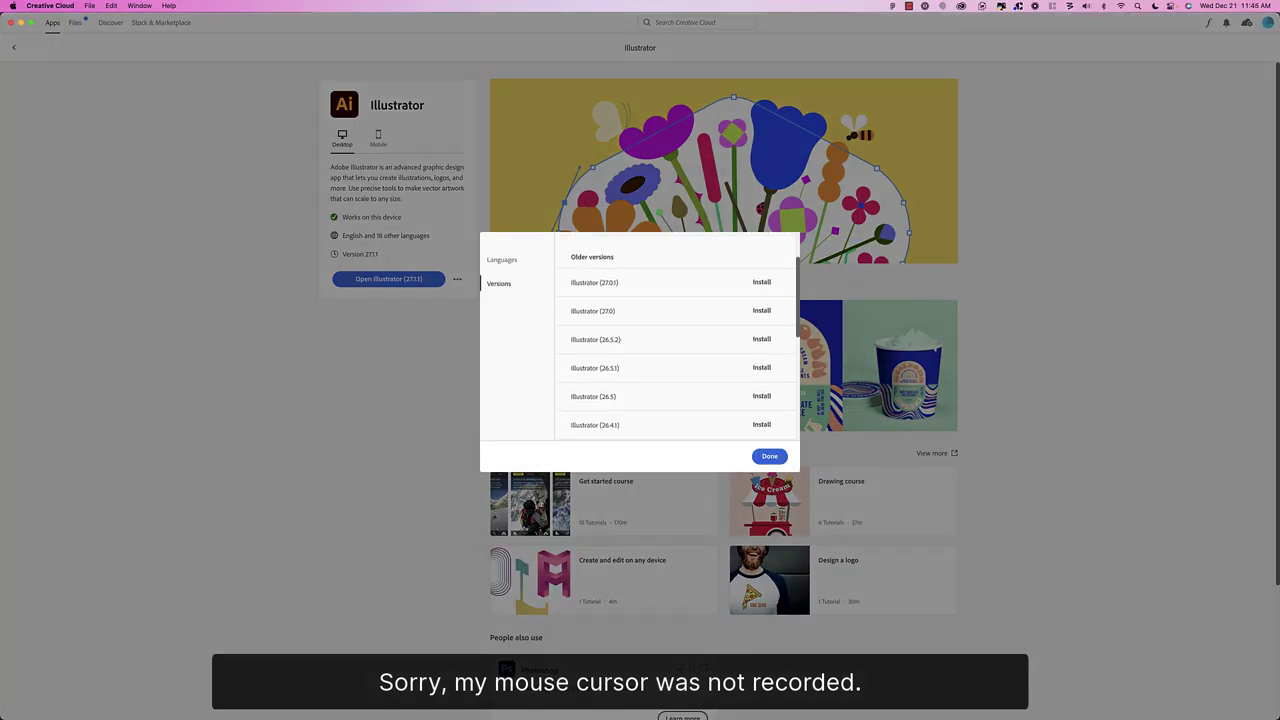
pyautogui.scroll(-1, 679, 337)
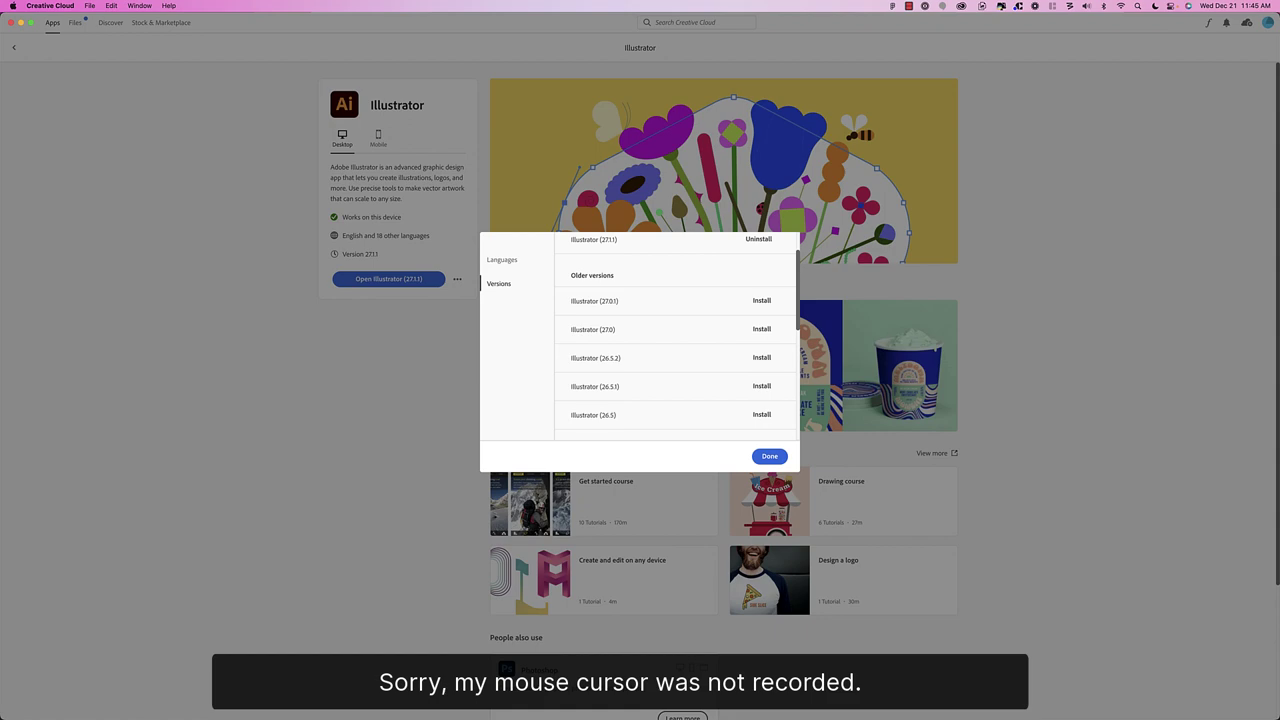
# Switch to Illustrator 2022 with the logo-demo-grid.ai document
pyautogui.hotkey('ctrl', 'Up')
pyautogui.click(670, 190)
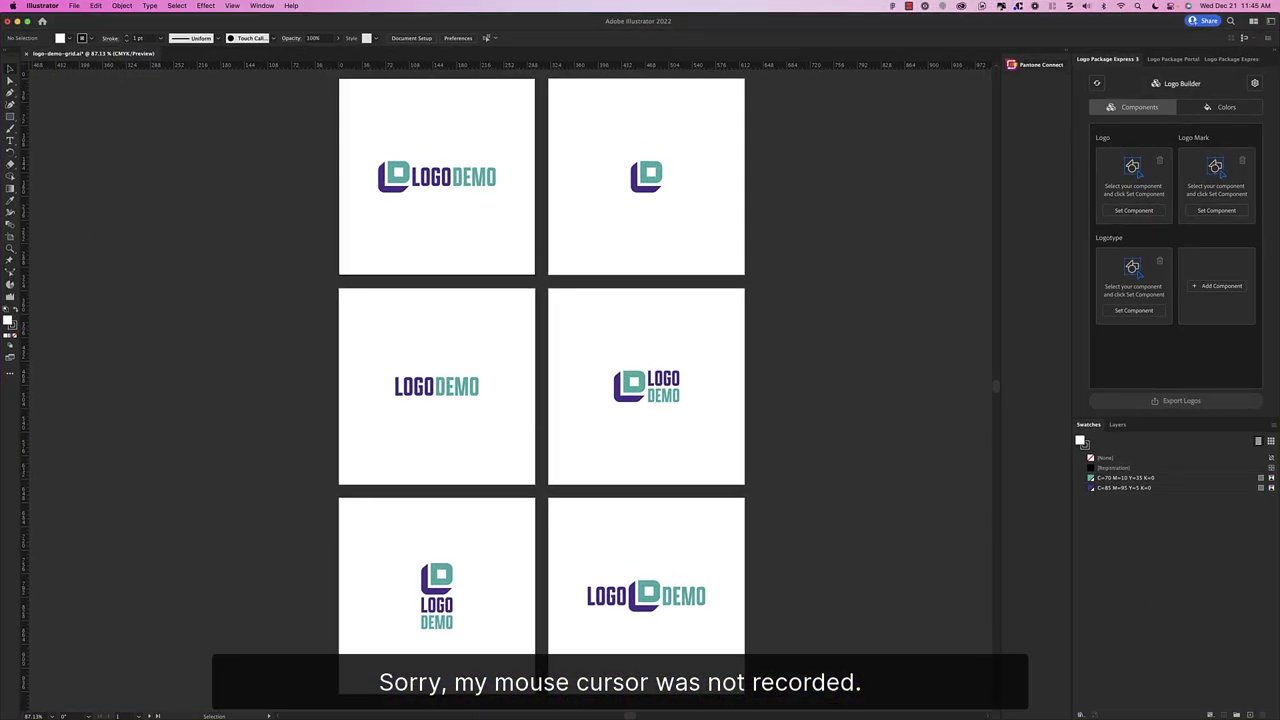
pyautogui.click(1032, 64)
pyautogui.click(1032, 64)
pyautogui.click(1032, 64)
# Duplicate all six artboards with their artwork, placing the copied set to the right of the originals
pyautogui.hotkey('shift', 'o')
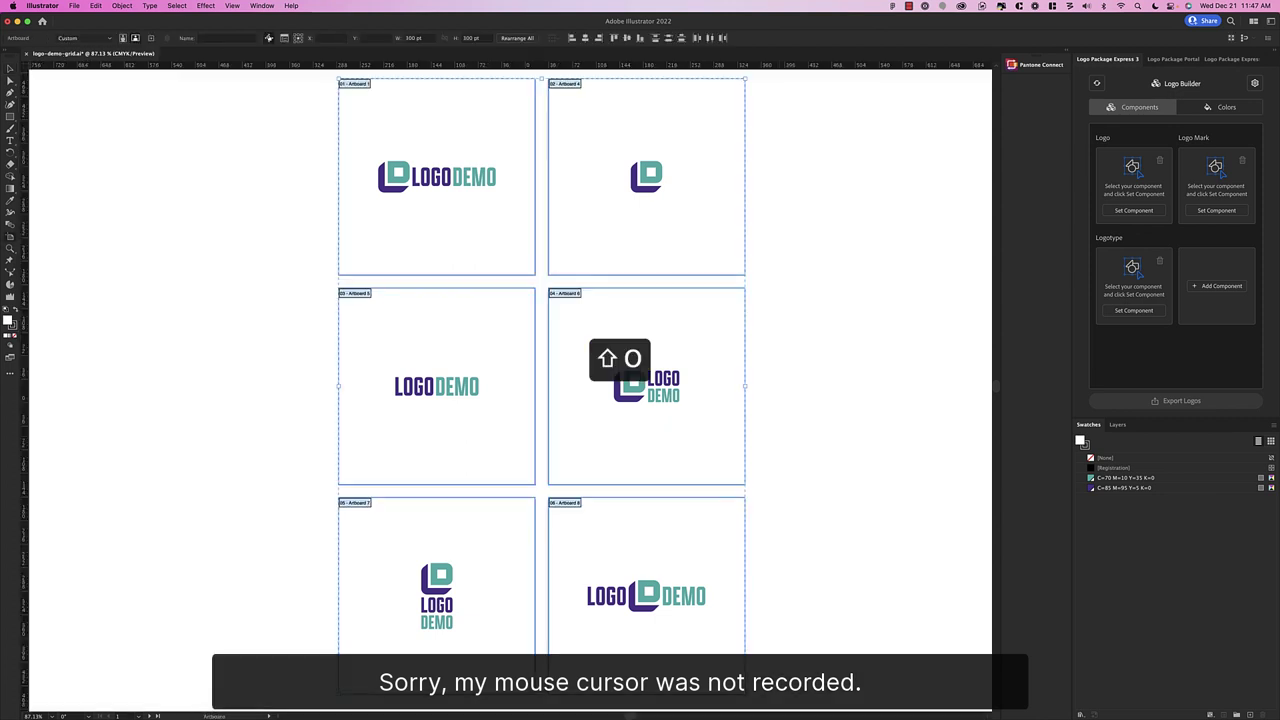
pyautogui.click(478, 228)
pyautogui.keyDown('shift'); pyautogui.click(646, 228); pyautogui.keyUp('shift')
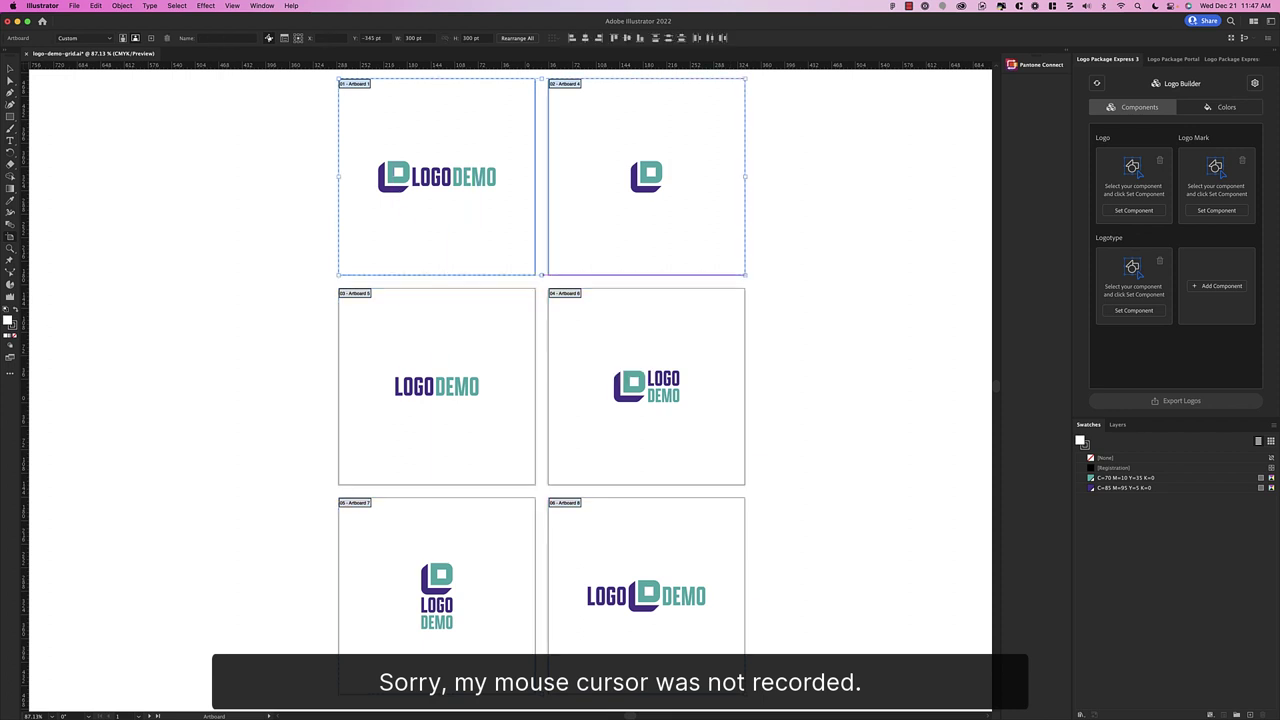
pyautogui.keyDown('shift'); pyautogui.click(437, 386); pyautogui.keyUp('shift')
pyautogui.keyDown('shift'); pyautogui.click(588, 342); pyautogui.keyUp('shift')
pyautogui.keyDown('shift'); pyautogui.click(496, 546); pyautogui.keyUp('shift')
pyautogui.keyDown('shift'); pyautogui.click(604, 536); pyautogui.keyUp('shift')
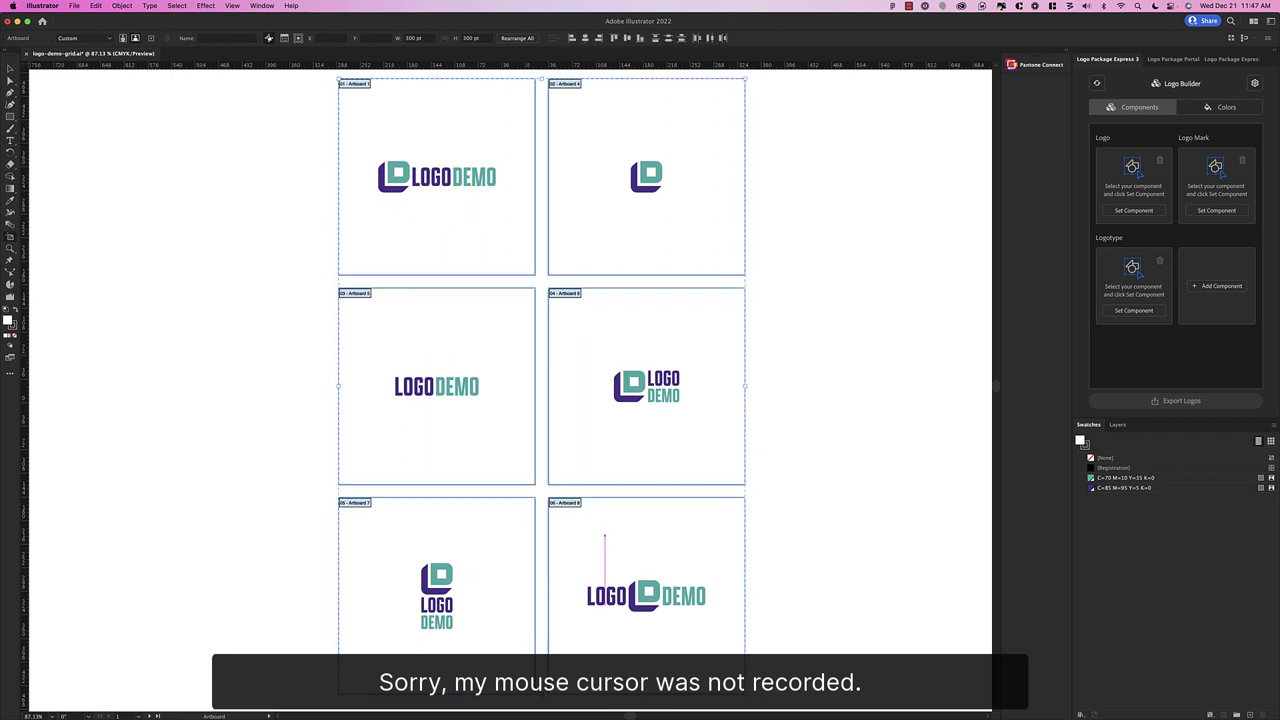
pyautogui.hscroll(3, 604, 536)
pyautogui.scroll(-2, 604, 536)
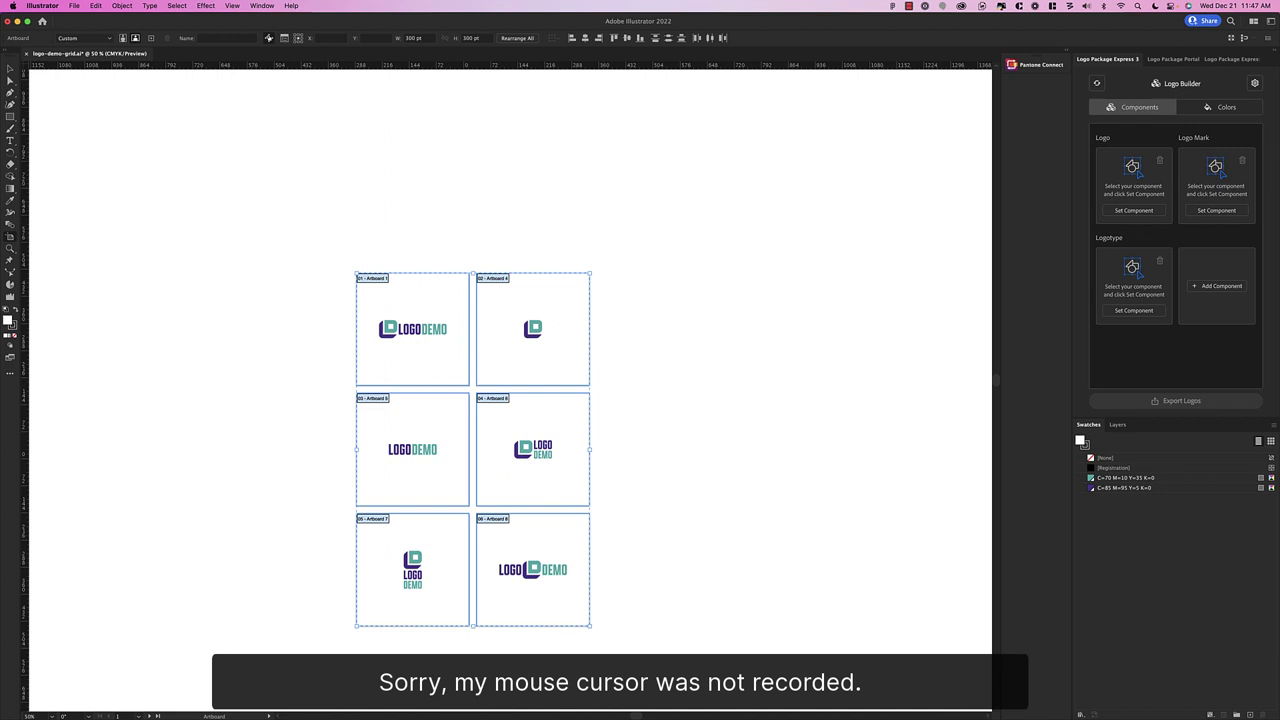
pyautogui.moveTo(524, 423); pyautogui.dragTo(806, 423)
# Duplicate the copied set of six artboards once more to its right and leave the Artboard tool
pyautogui.hscroll(1, 806, 423)
pyautogui.hscroll(5, 800, 443)
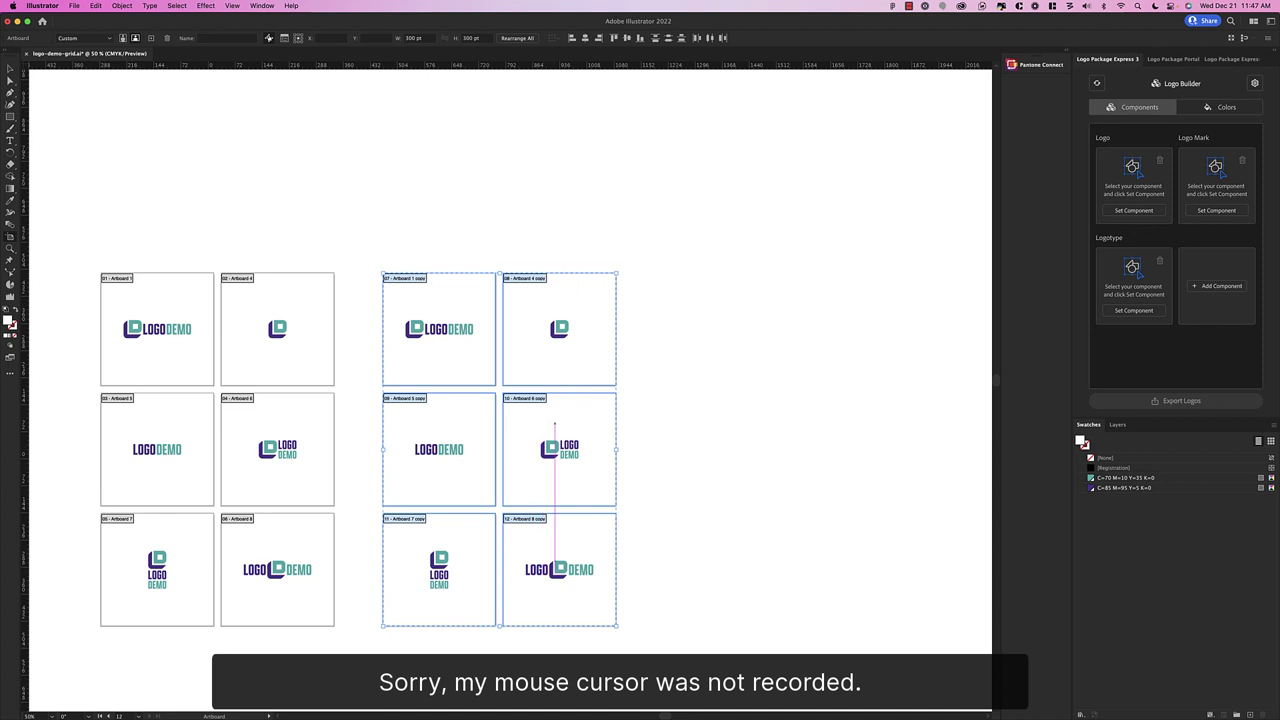
pyautogui.moveTo(556, 428); pyautogui.dragTo(830, 447)
pyautogui.press('Escape')
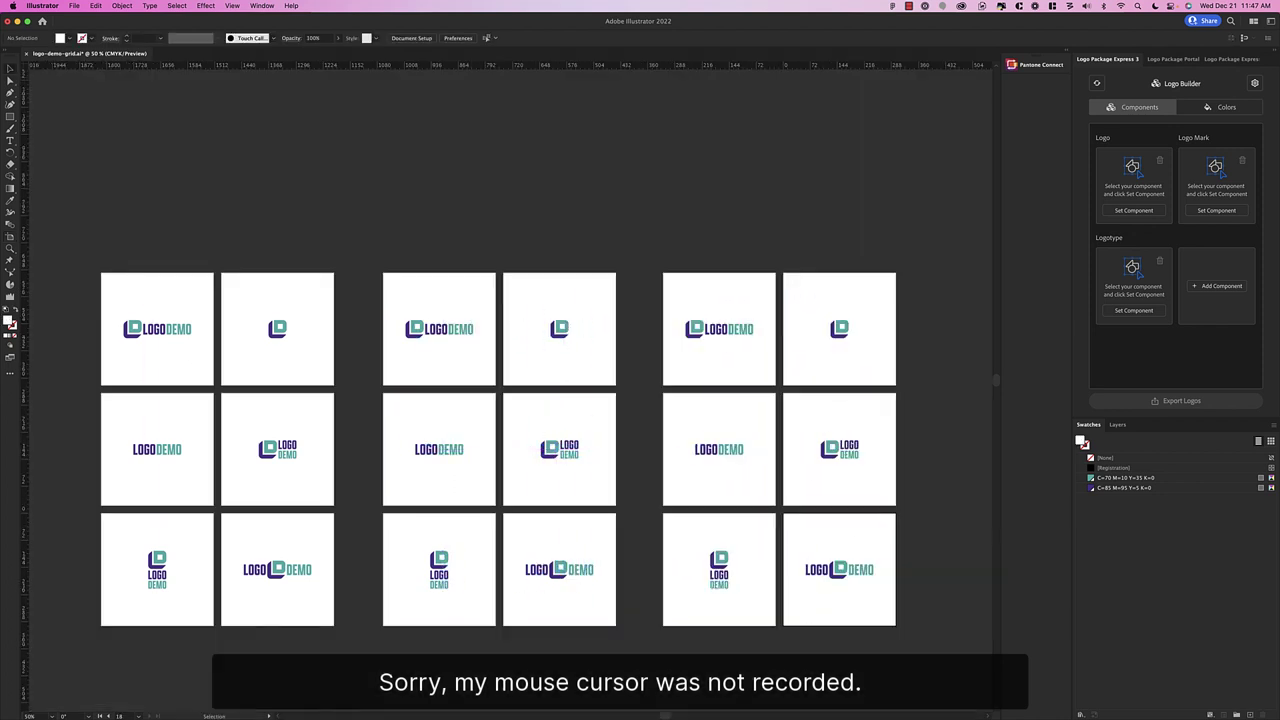
# Select all logos on the middle set of artboards and open the advanced Recolor Artwork options
pyautogui.moveTo(385, 288); pyautogui.dragTo(622, 609)
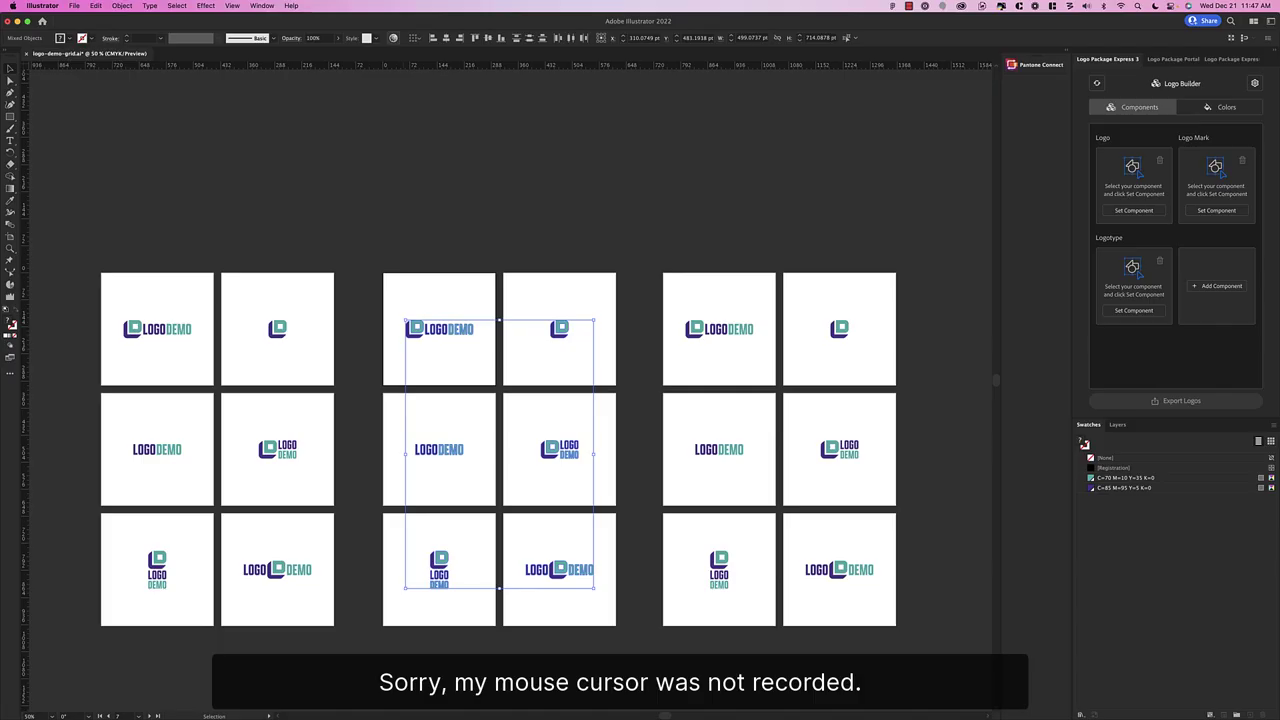
pyautogui.click(95, 5)
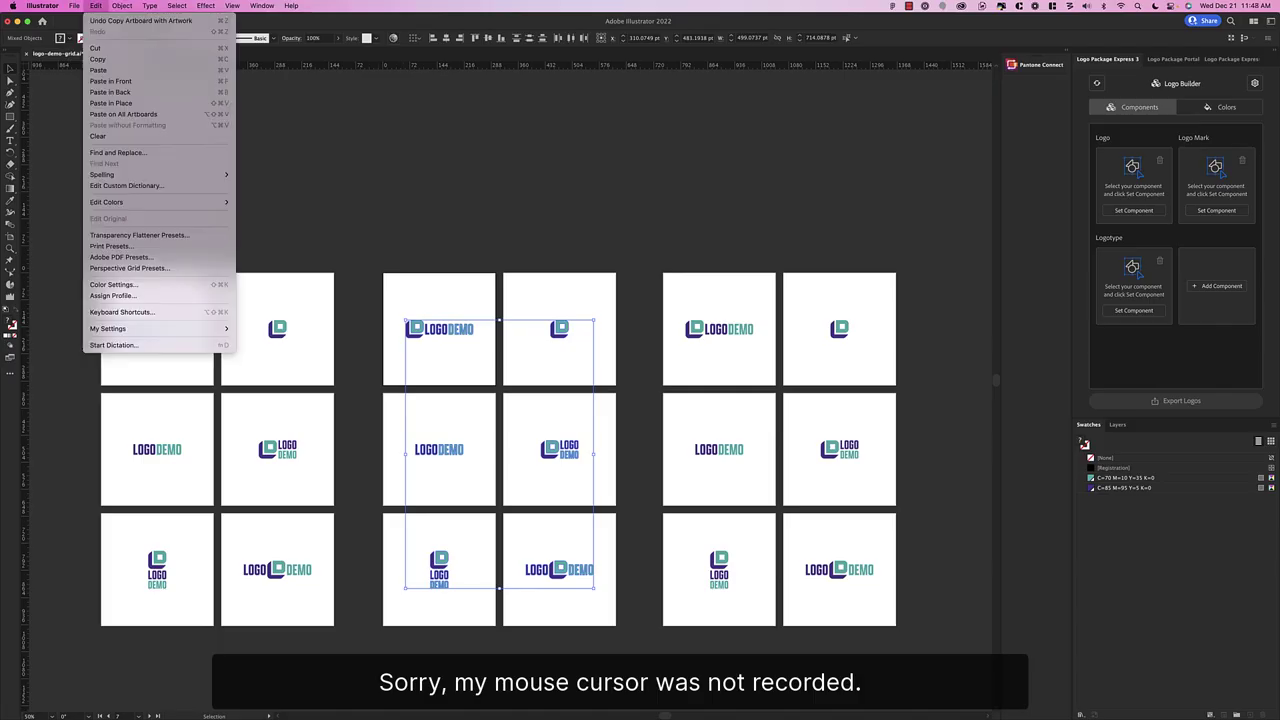
pyautogui.moveTo(140, 202)
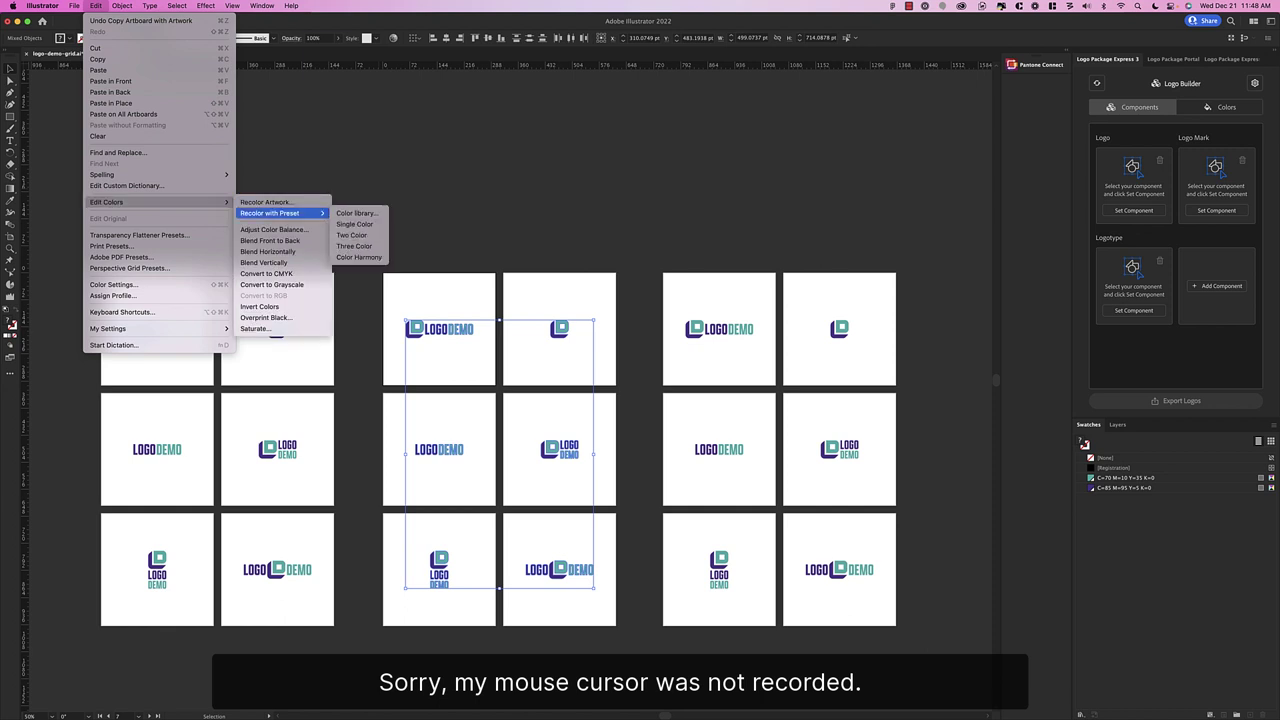
pyautogui.click(267, 202)
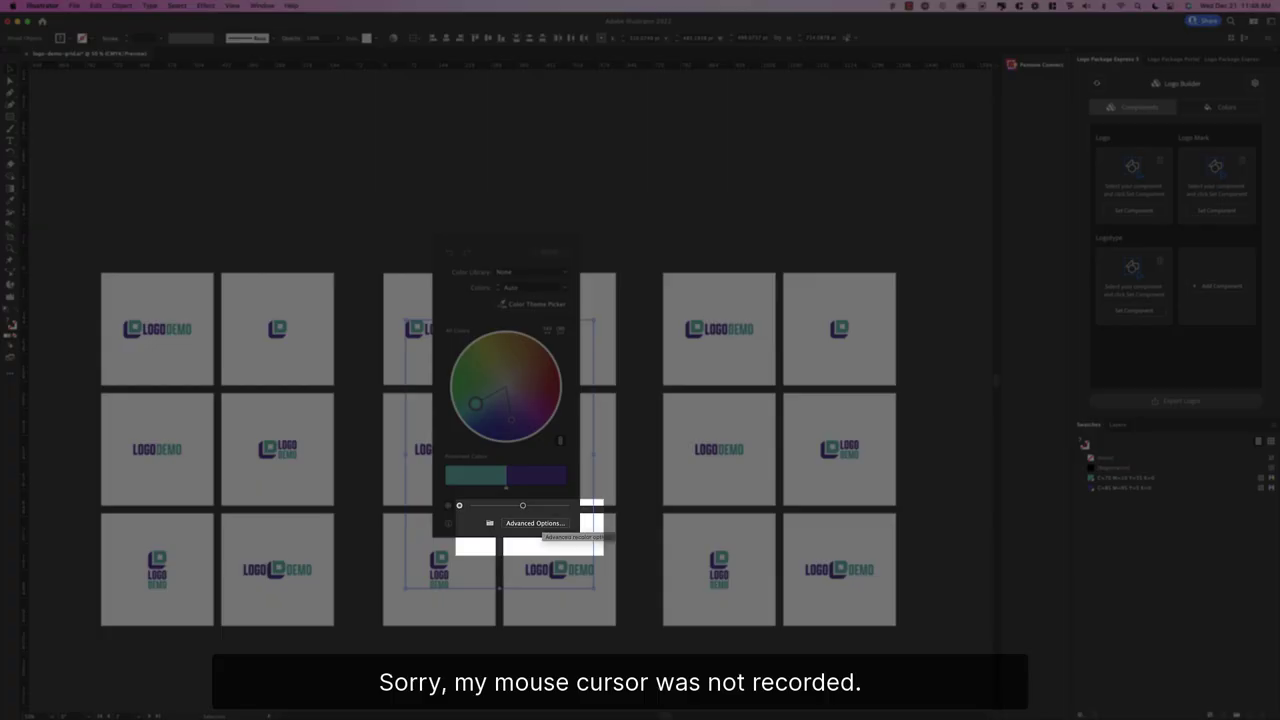
pyautogui.click(535, 523)
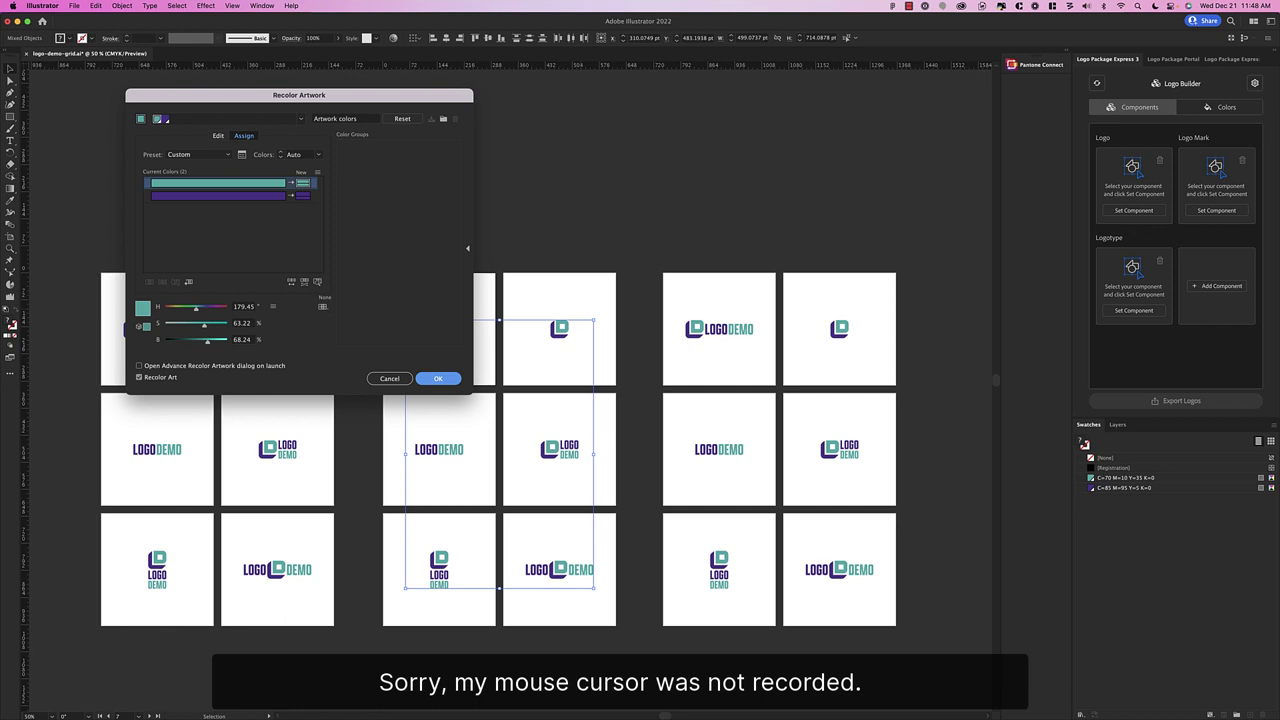
pyautogui.moveTo(299, 95); pyautogui.dragTo(274, 78)
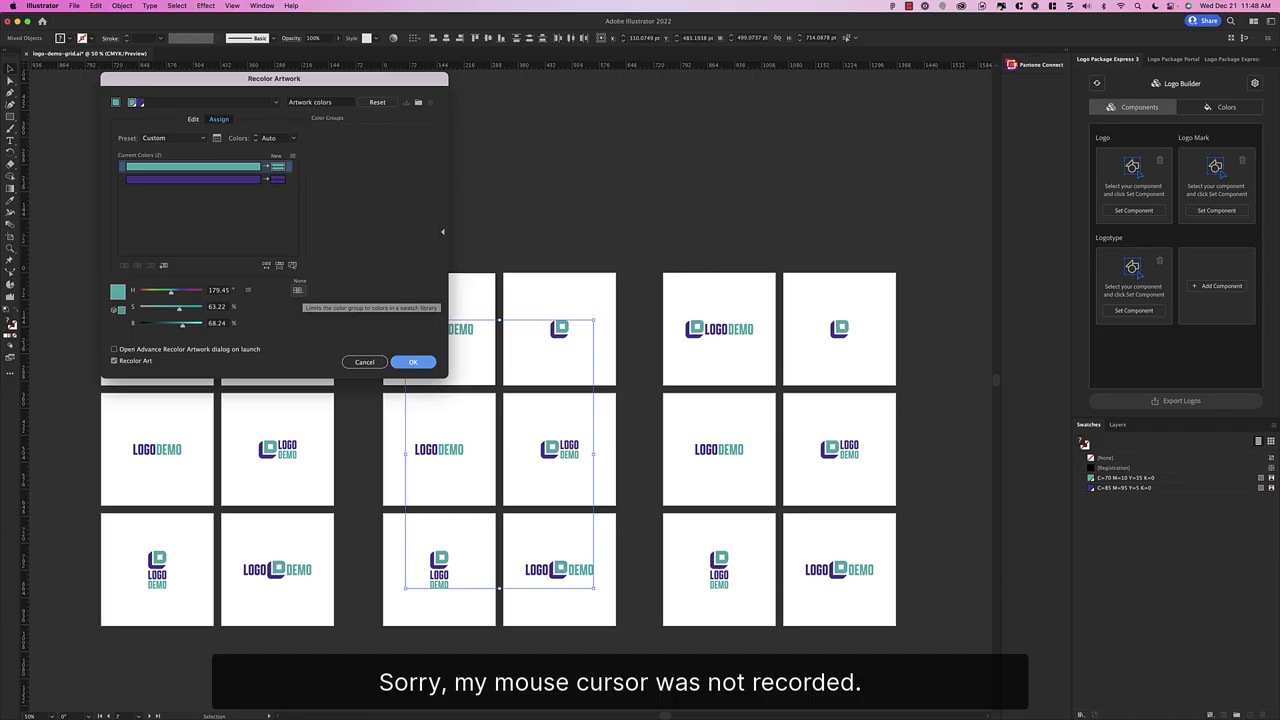
# Limit the recolor to the PANTONE+ Solid Coated color book, apply it to the middle set, and deselect the artwork
pyautogui.click(297, 290)
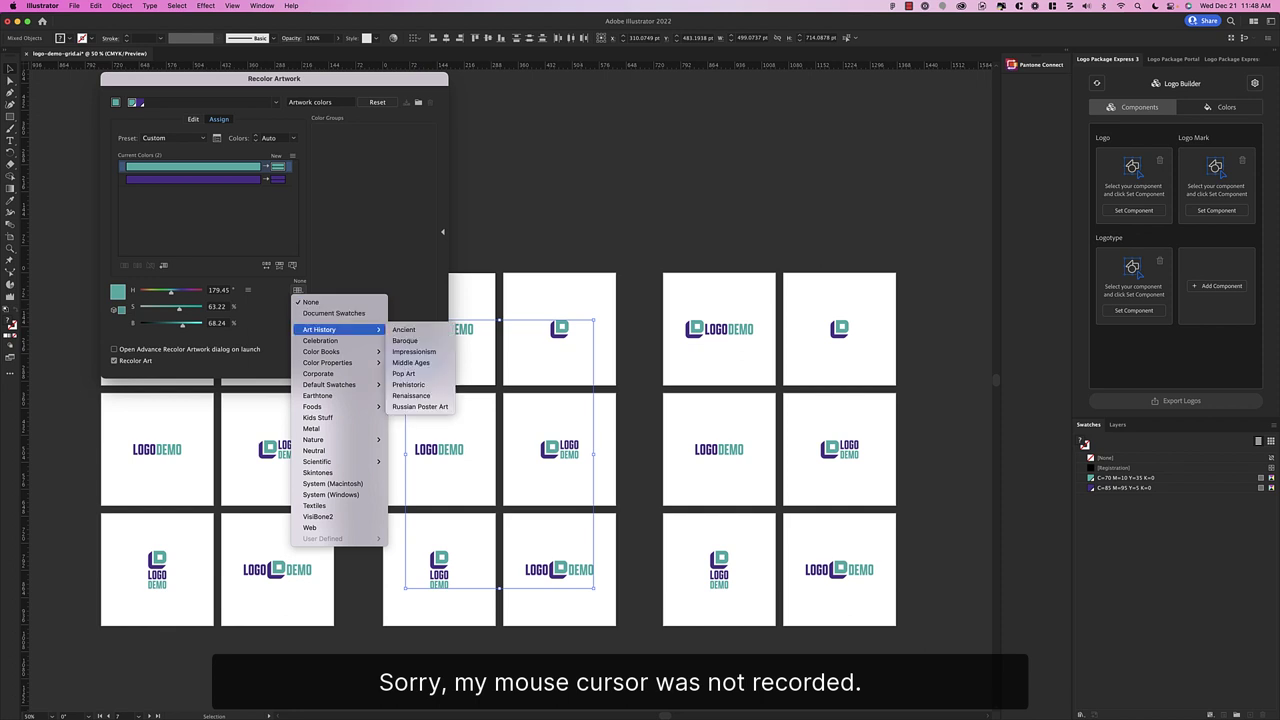
pyautogui.moveTo(330, 351)
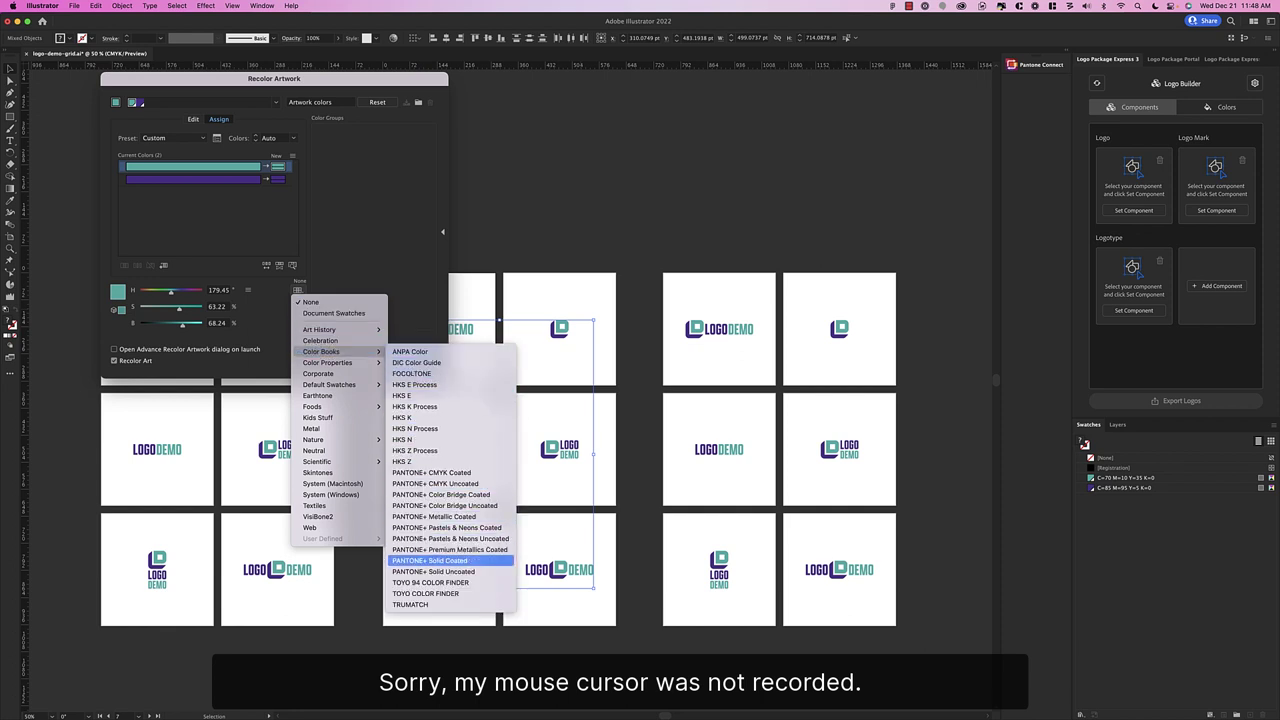
pyautogui.click(430, 560)
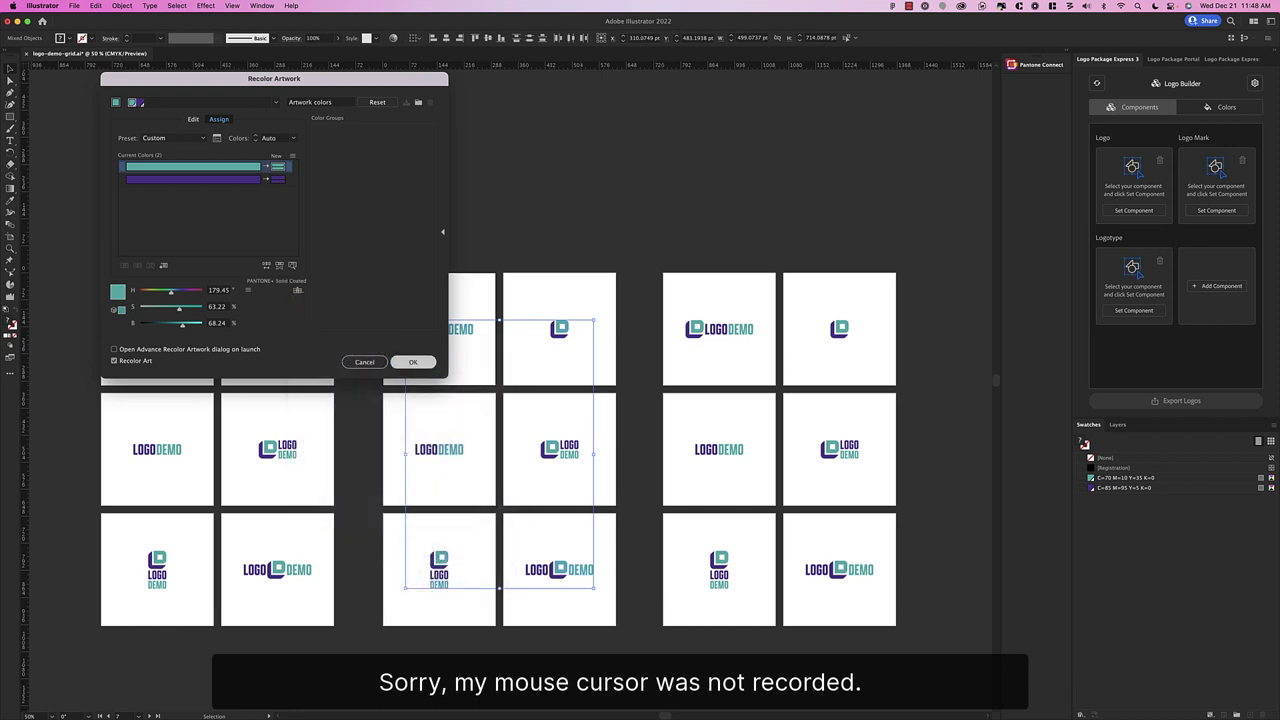
pyautogui.click(413, 361)
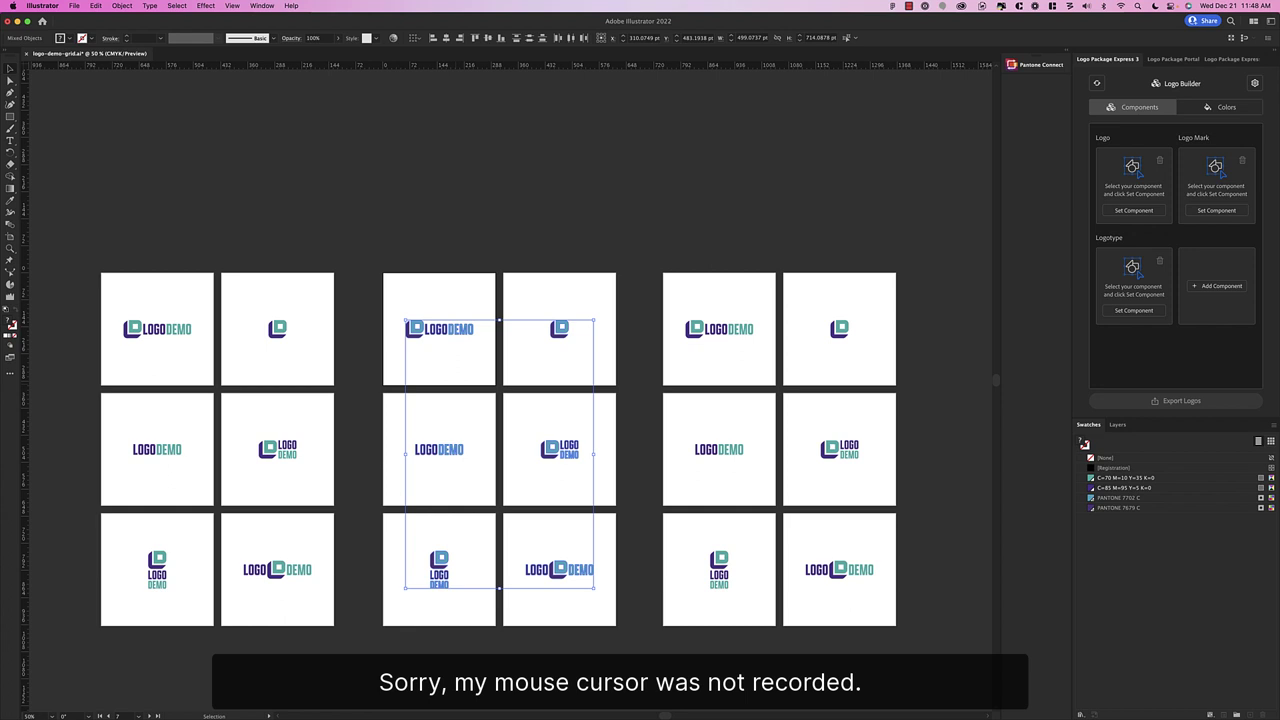
pyautogui.press('super+shift+a')
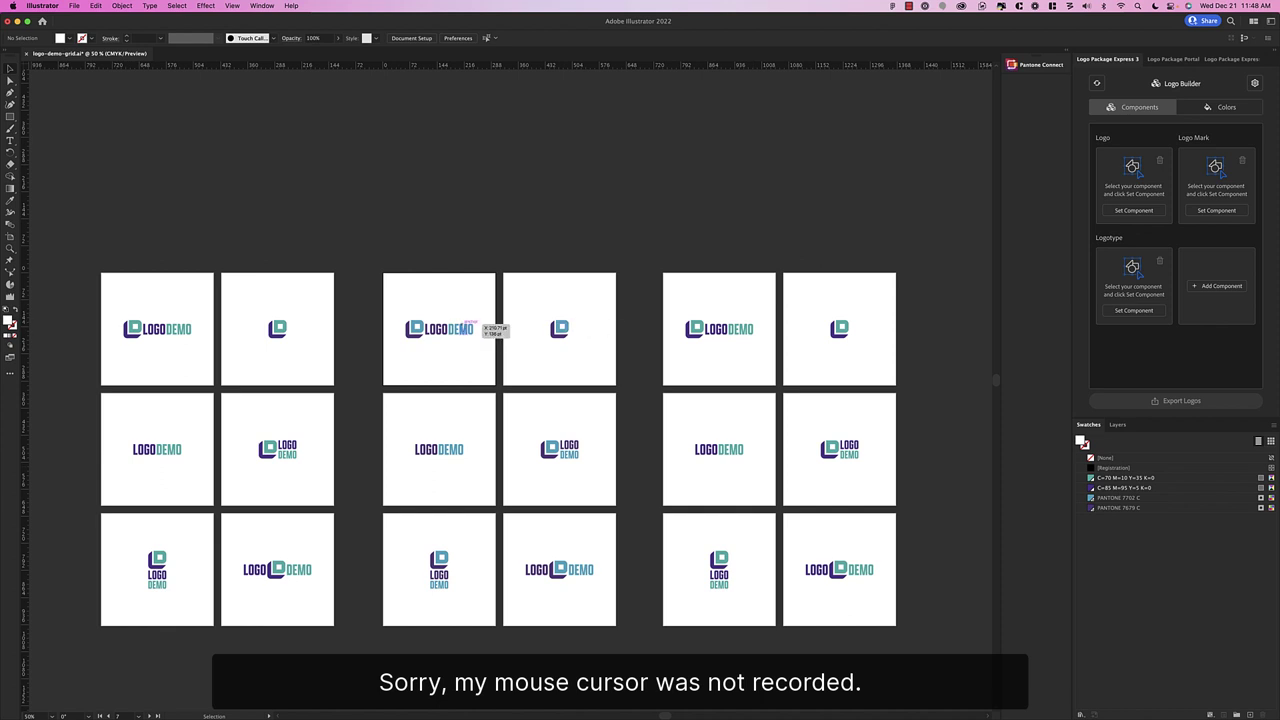
# Check which swatches the DEMO and LOGO letters use in the middle set's first logo, then leave isolation mode
pyautogui.click(466, 330)
pyautogui.scroll(5, 463, 338)
pyautogui.doubleClick(461, 288)
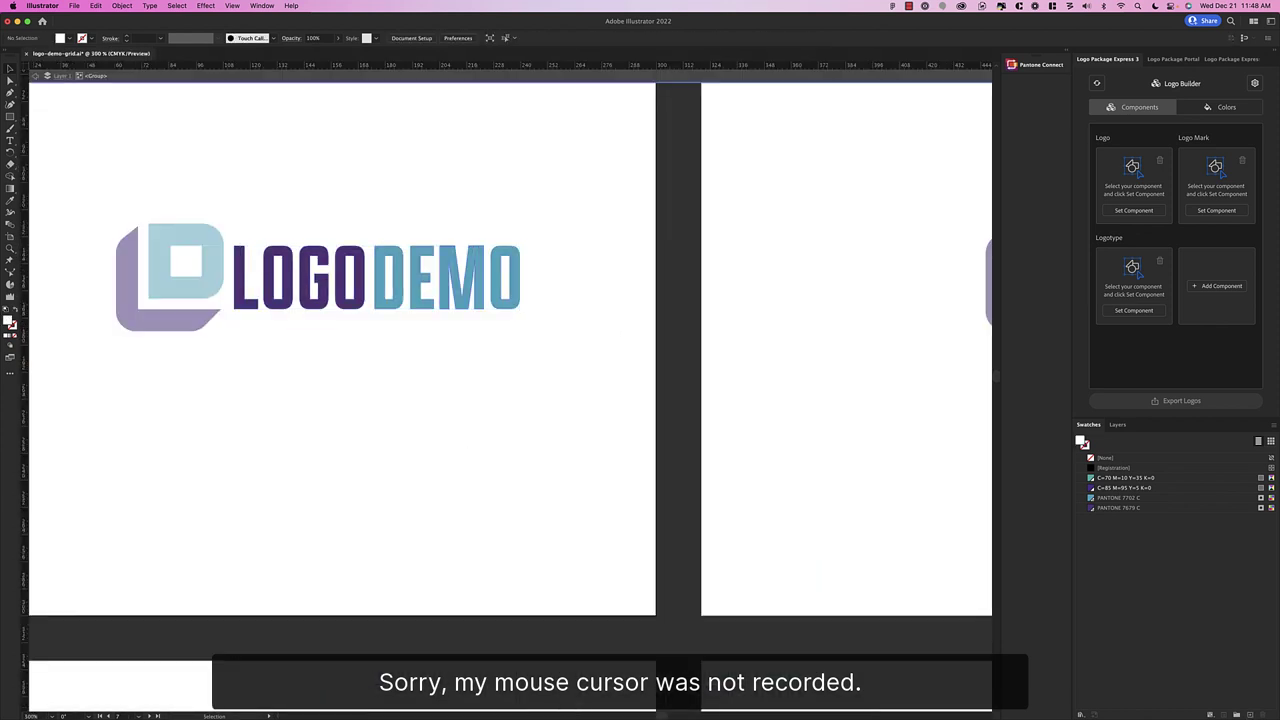
pyautogui.click(461, 288)
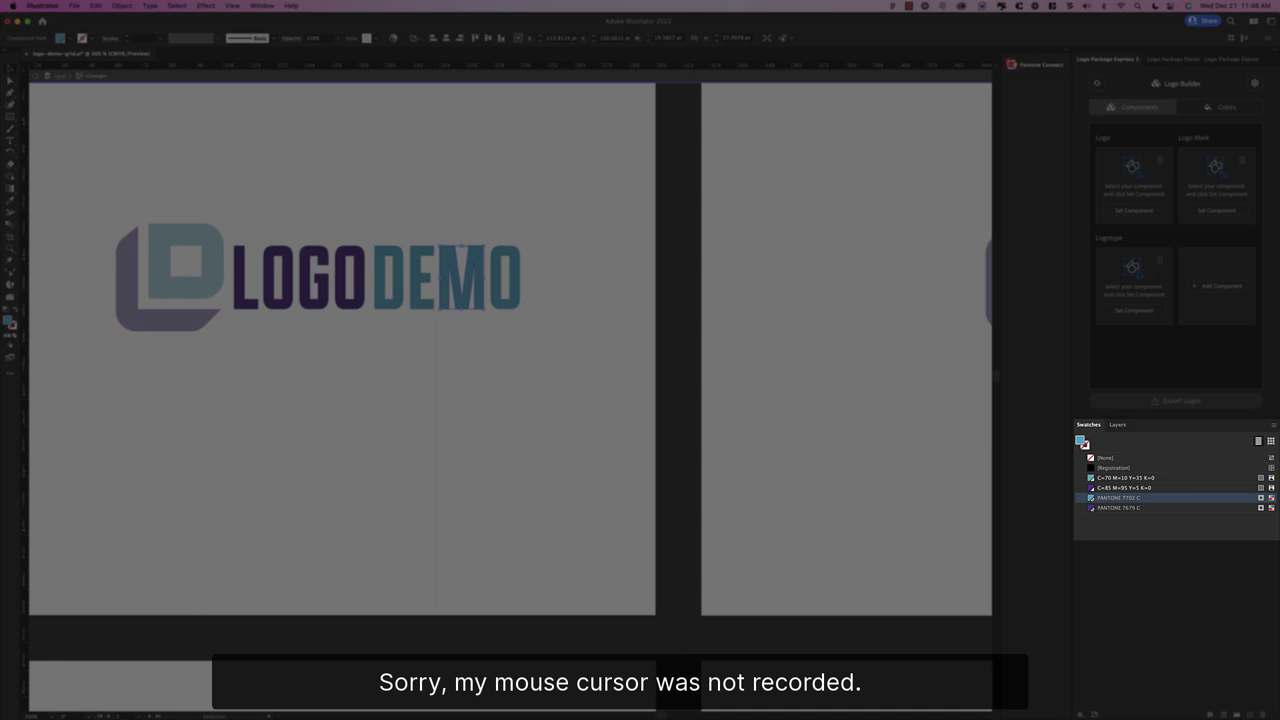
pyautogui.click(340, 277)
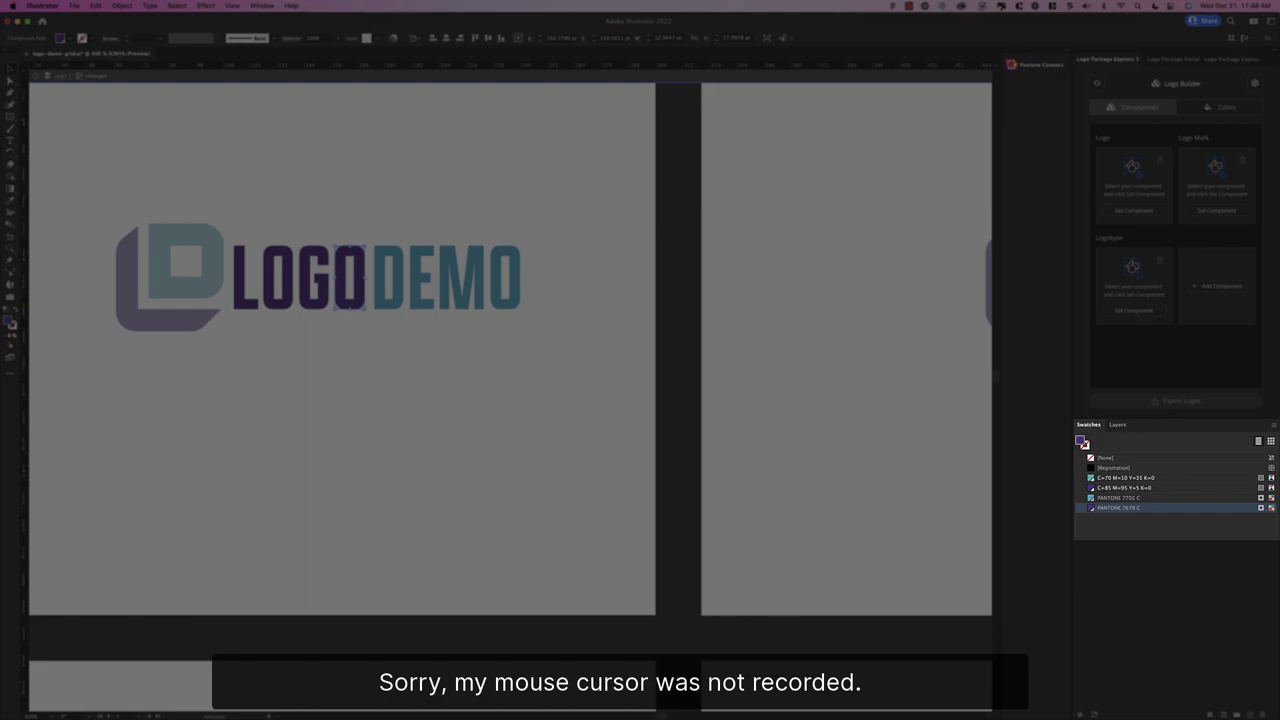
pyautogui.press('Escape')
pyautogui.scroll(-5, 480, 419)
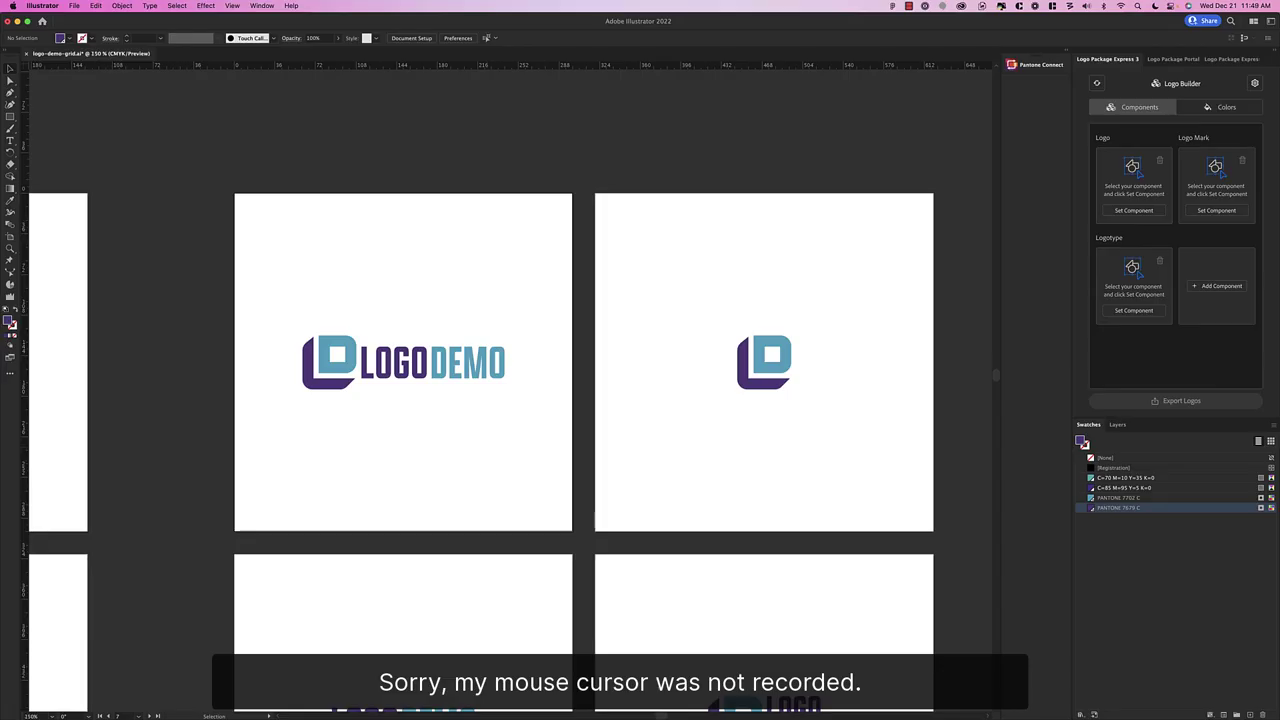
# Select all logos on the rightmost set of artboards and open the advanced Recolor Artwork options
pyautogui.moveTo(600, 440); pyautogui.dragTo(412, 302)
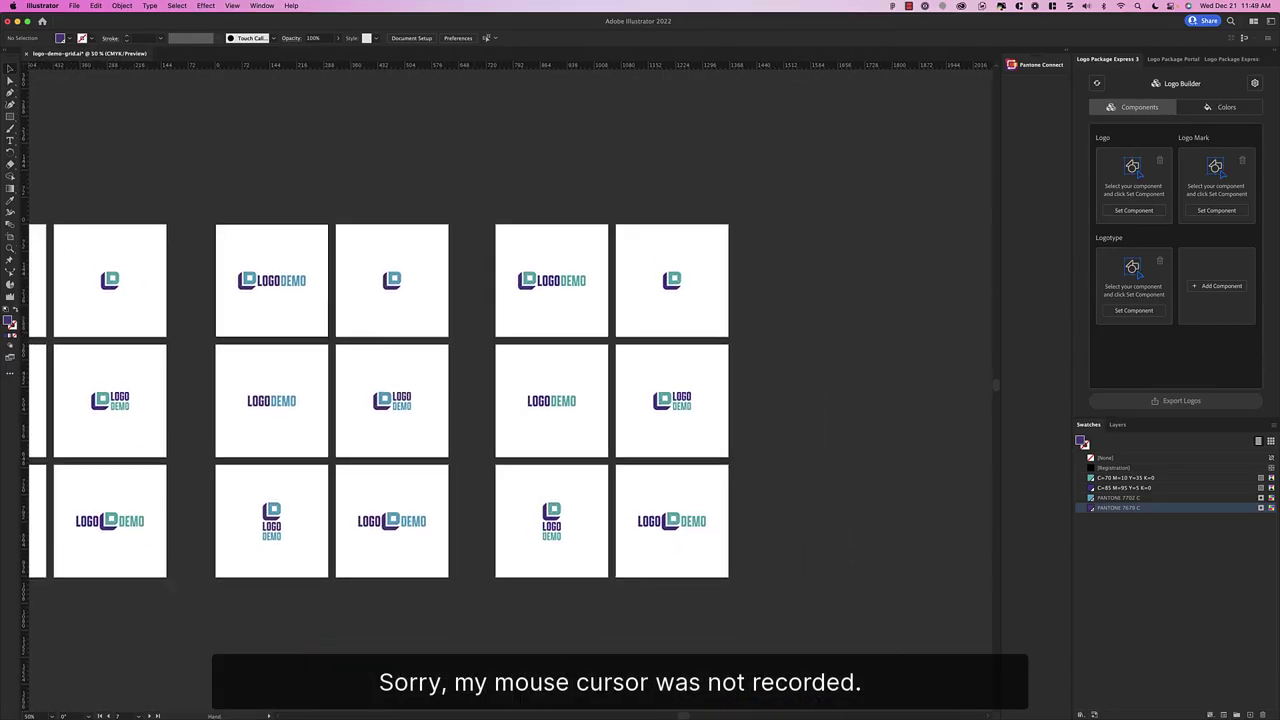
pyautogui.moveTo(482, 205); pyautogui.dragTo(750, 565)
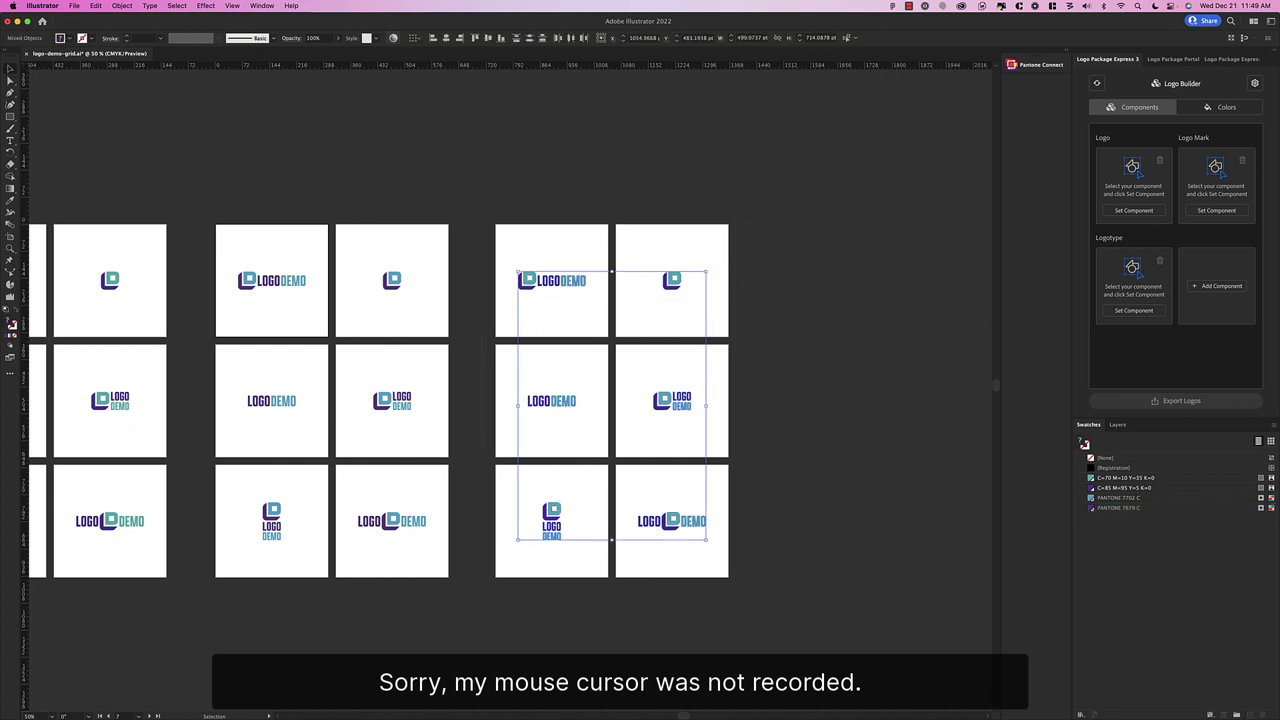
pyautogui.click(393, 37)
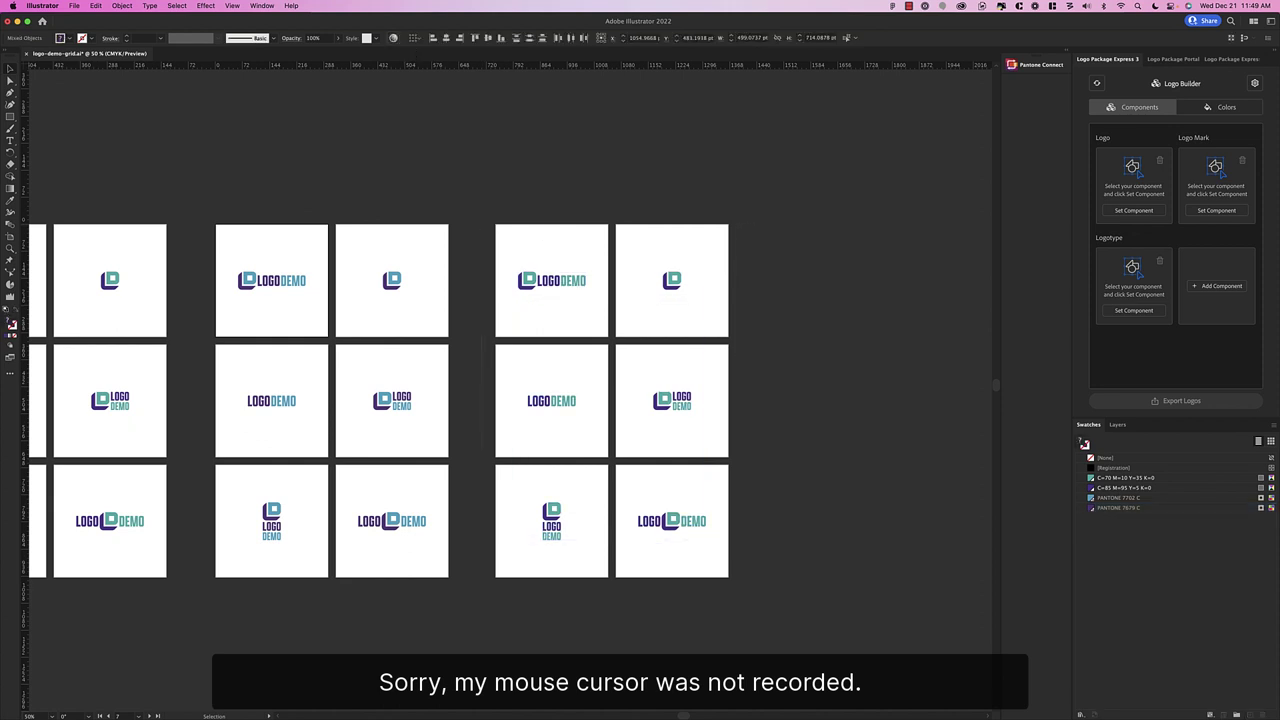
pyautogui.click(535, 523)
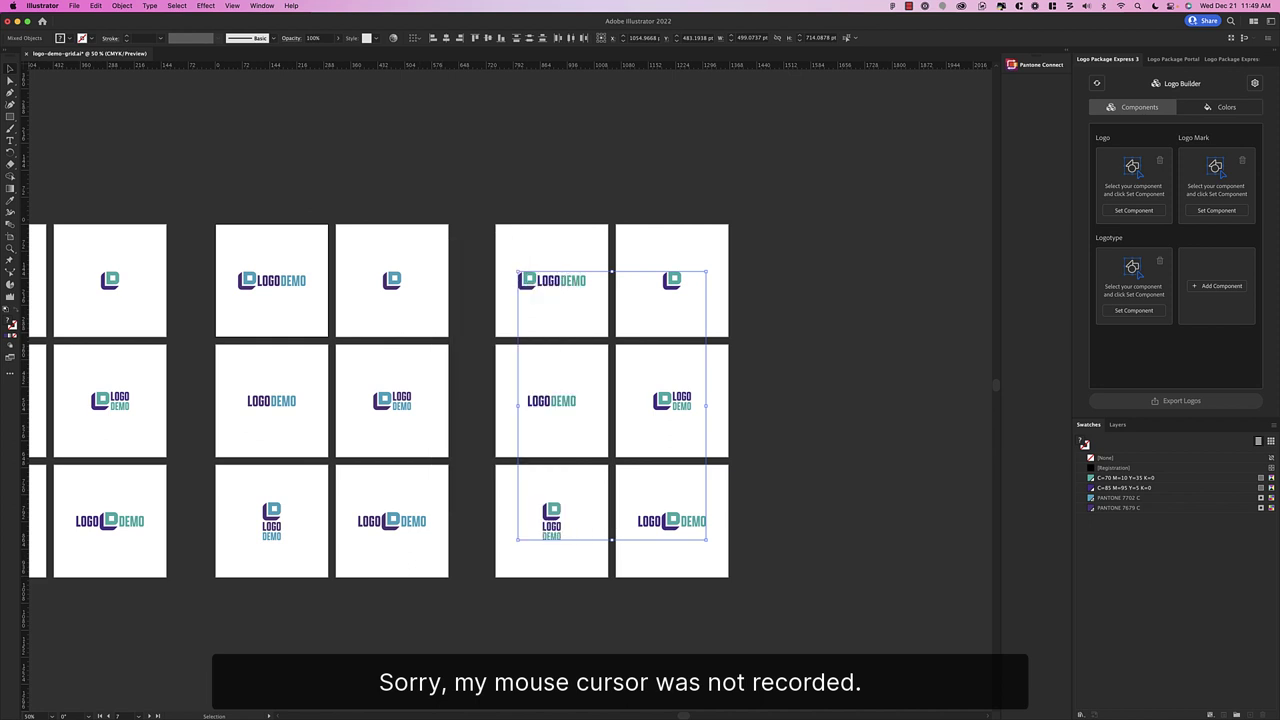
# Limit the recolor to the PANTONE+ Solid Uncoated color book, apply it to the rightmost set, and deselect the artwork
pyautogui.click(297, 289)
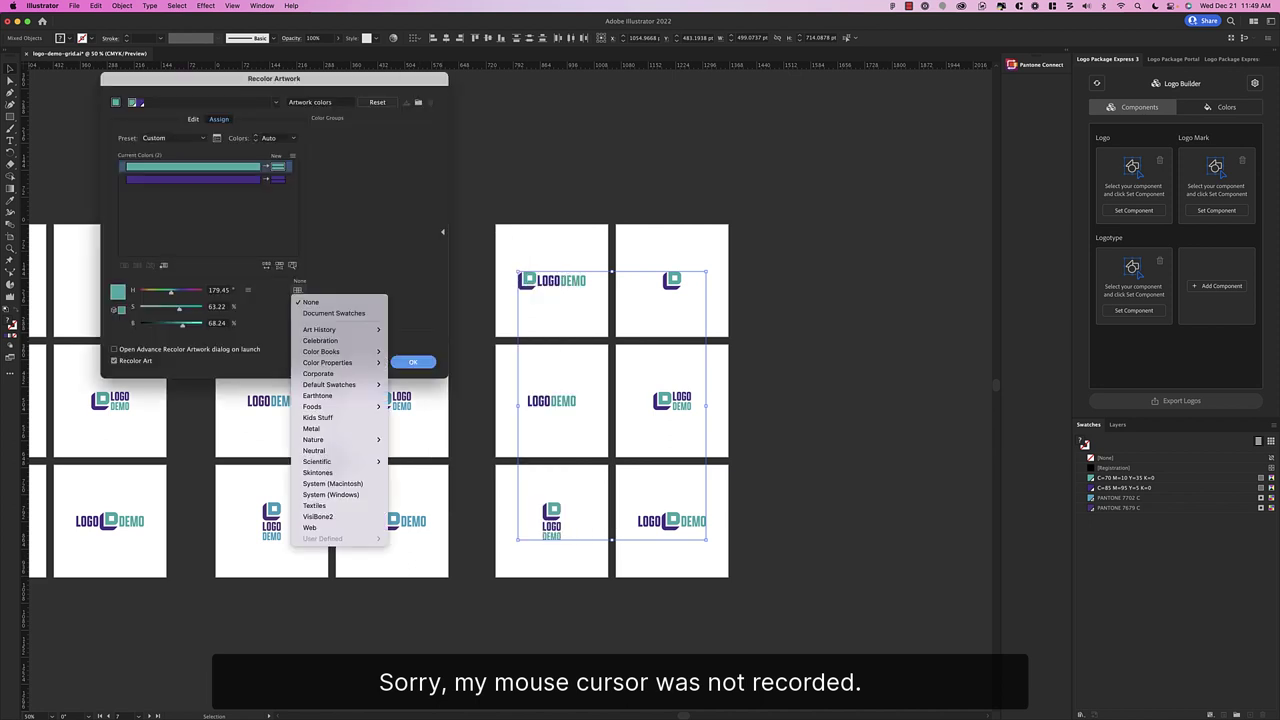
pyautogui.moveTo(338, 351)
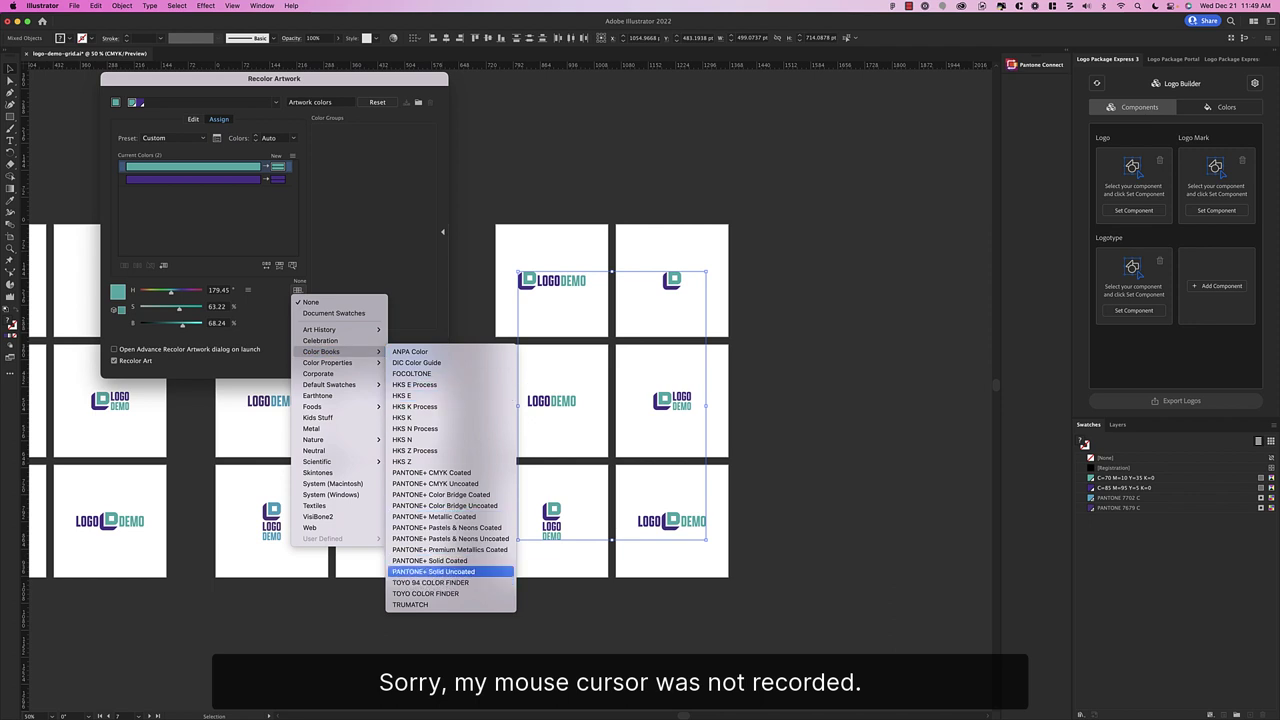
pyautogui.click(450, 571)
pyautogui.click(414, 362)
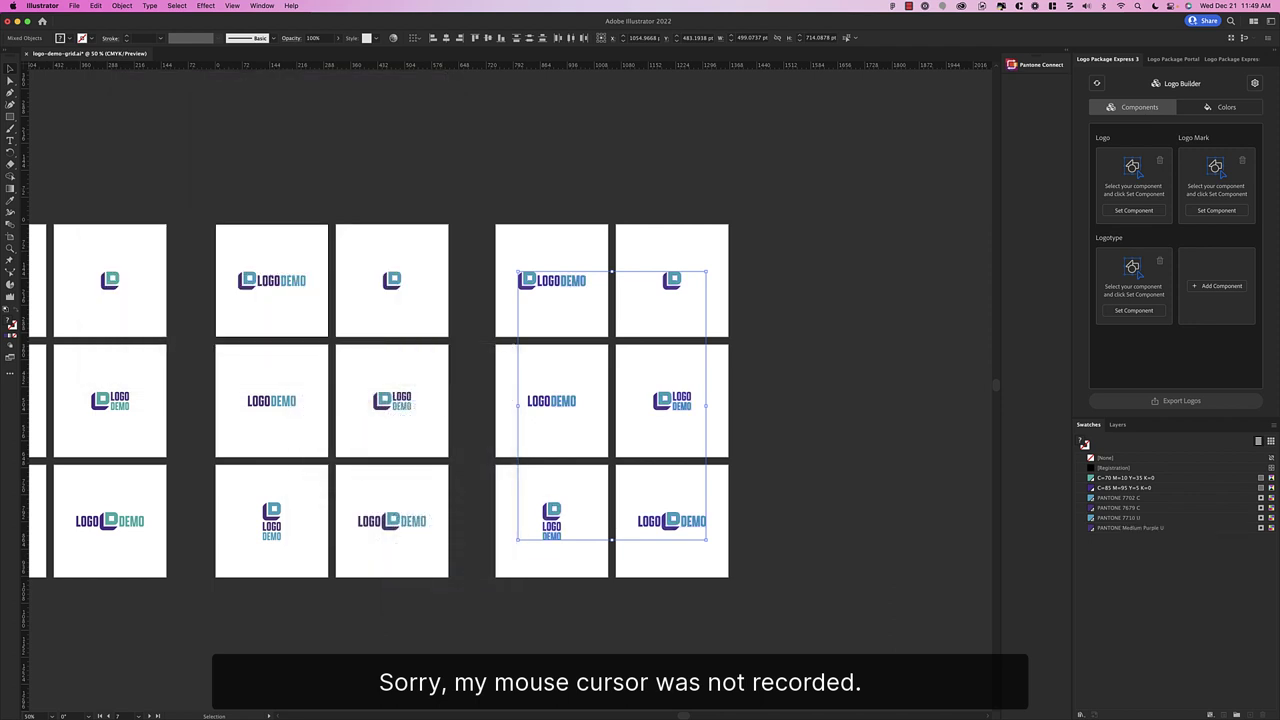
pyautogui.press('shift+super+a')
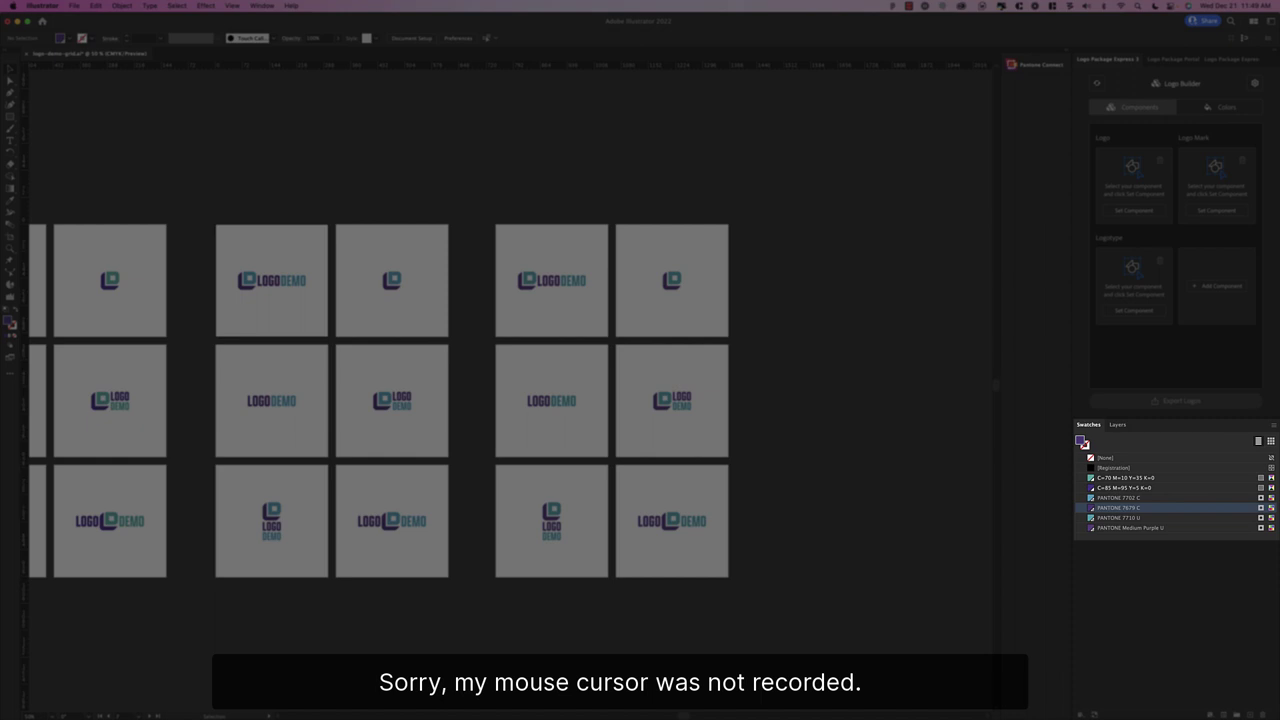
# With the middle set's logos selected, look through the Pantone Connect color tools, then close them and deselect the logos
pyautogui.hscroll(-3, 510, 390)
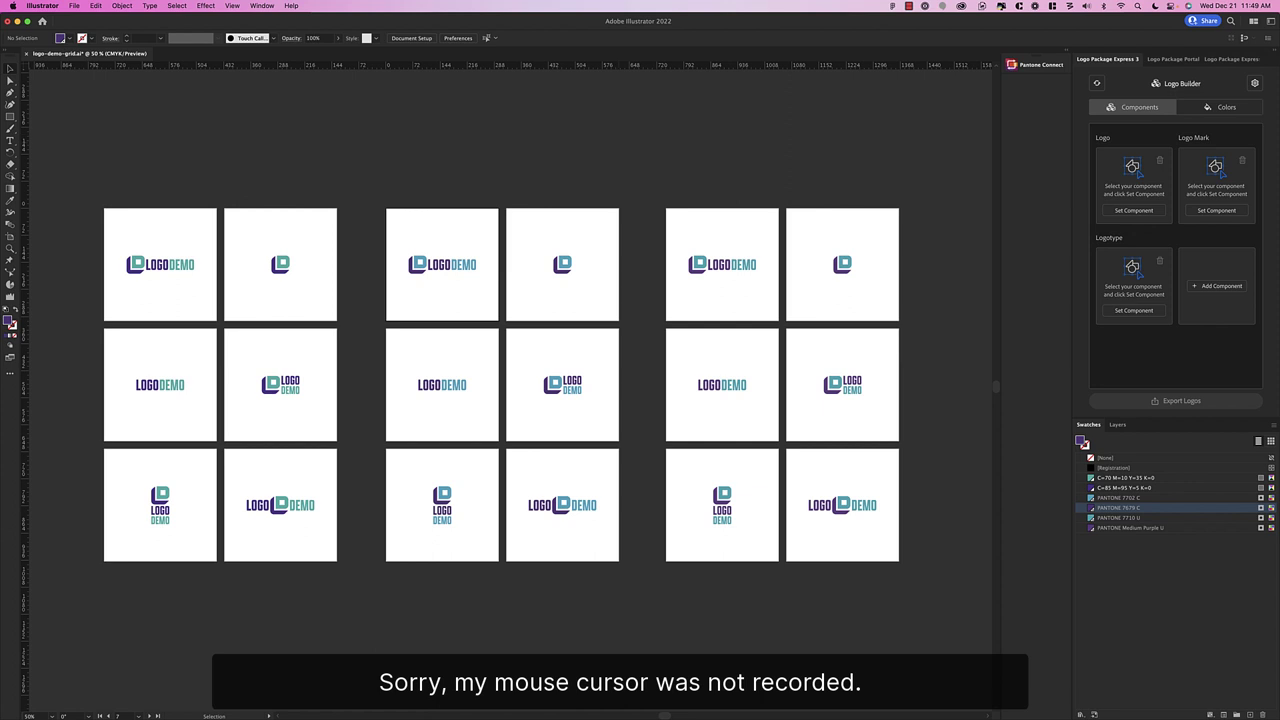
pyautogui.moveTo(395, 220); pyautogui.dragTo(623, 588)
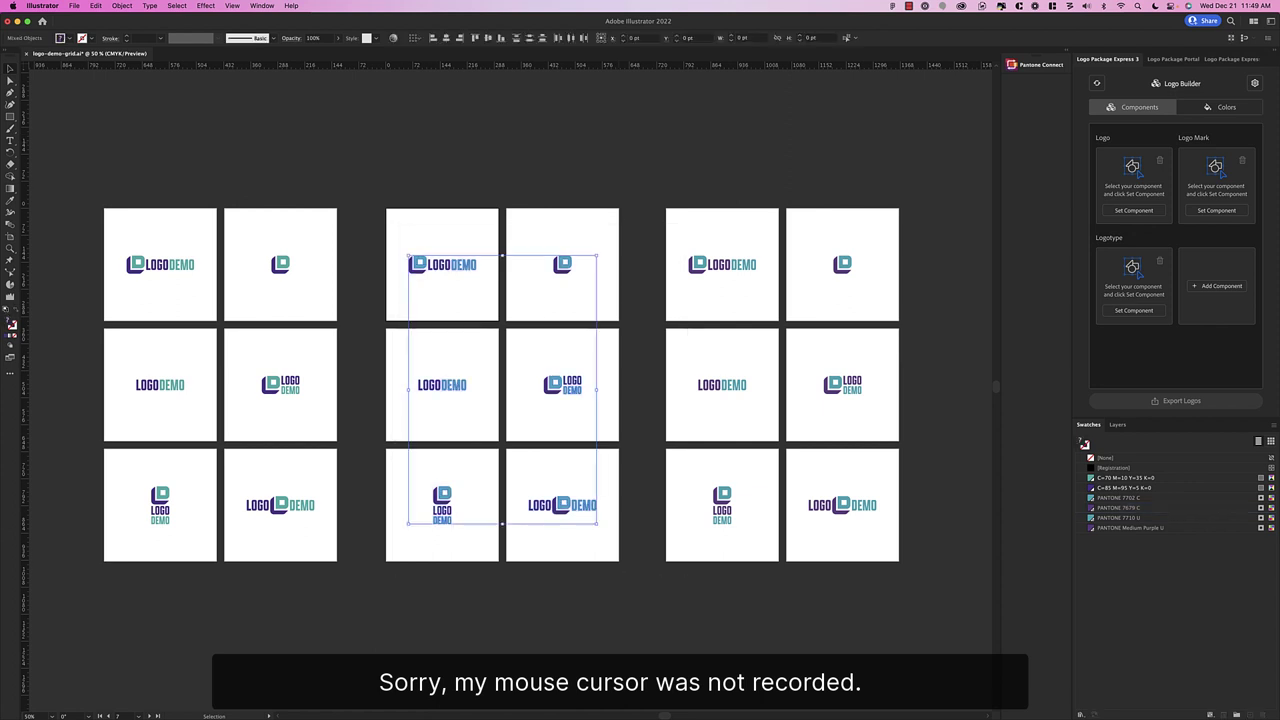
pyautogui.click(1035, 64)
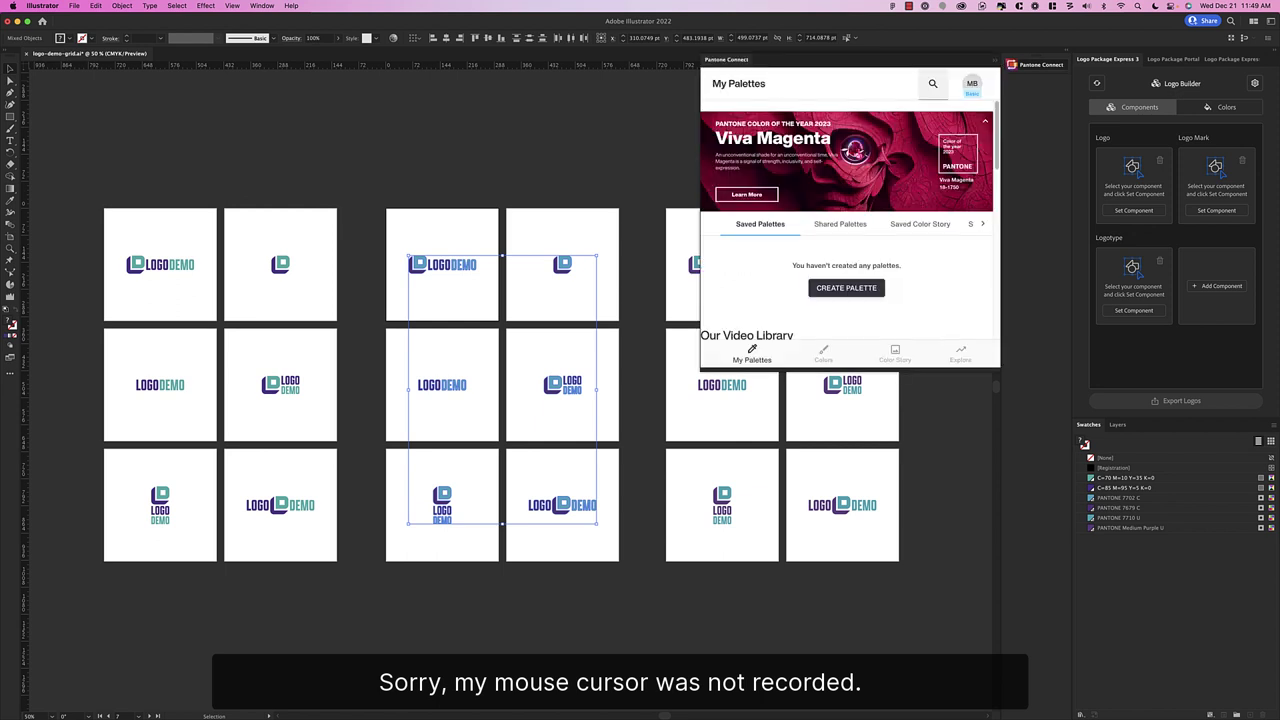
pyautogui.click(823, 354)
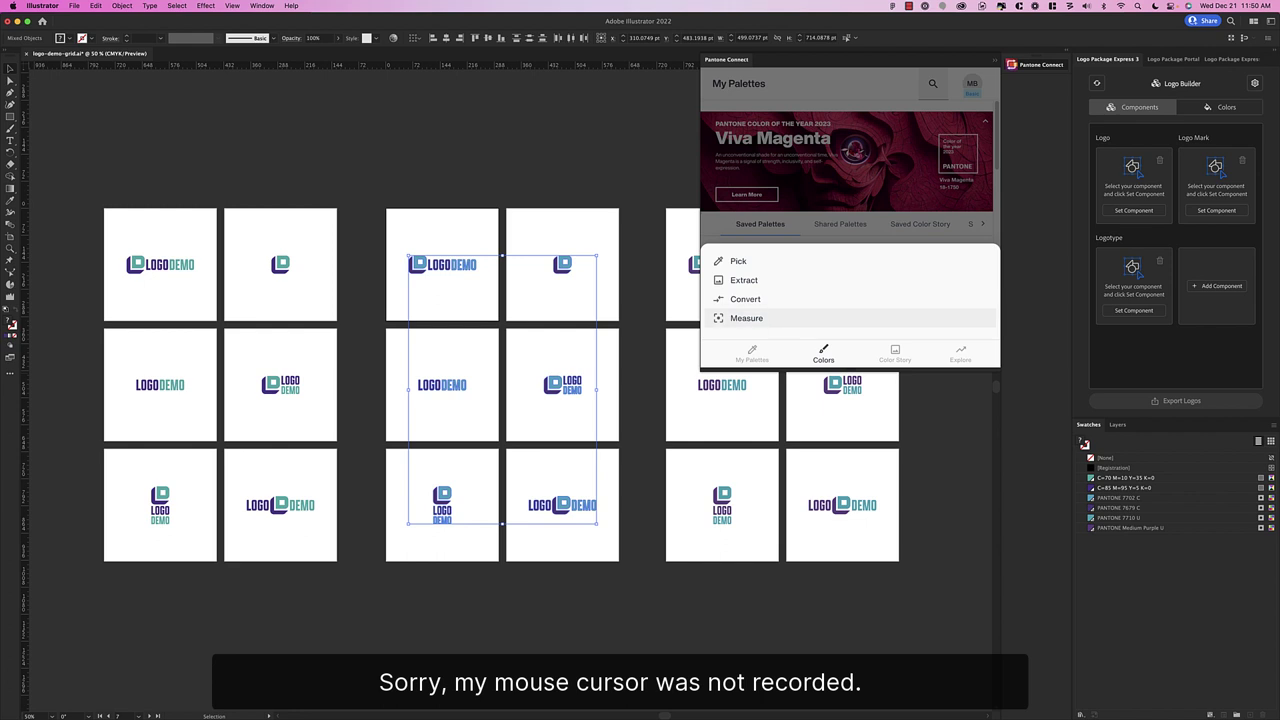
pyautogui.press('super+shift+a')
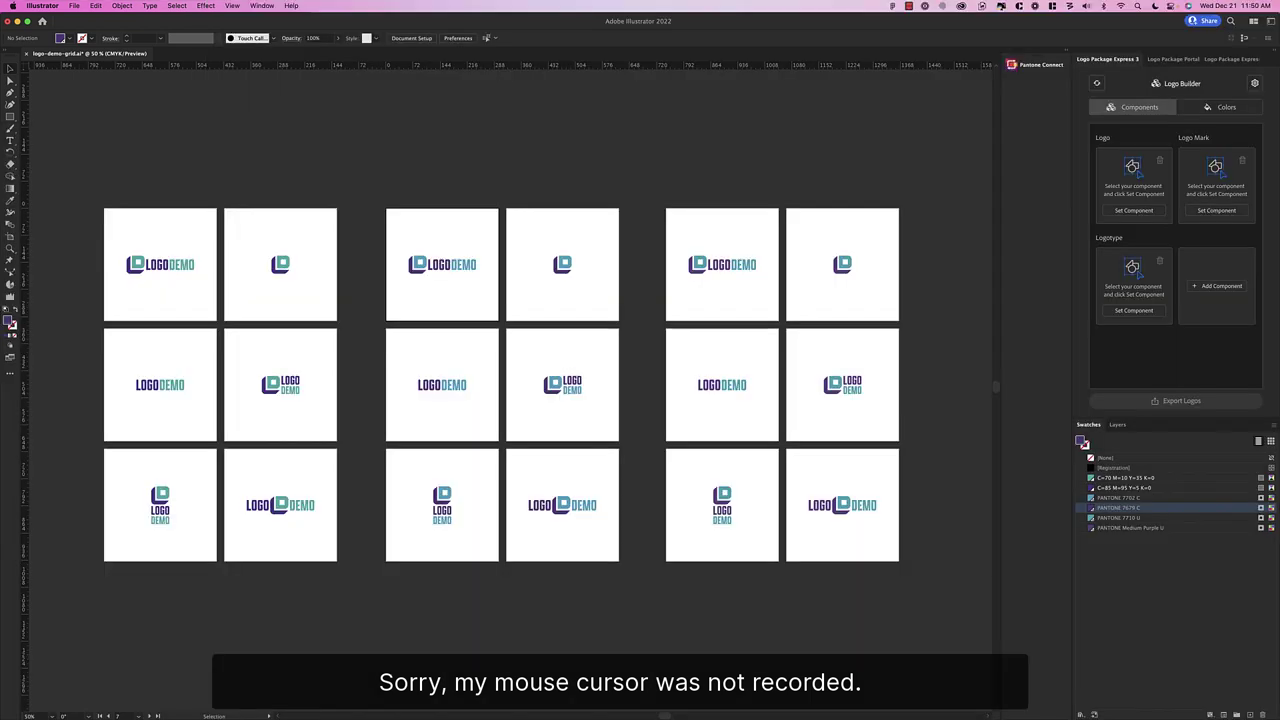
# Check that the document color mode is CMYK Color
pyautogui.click(74, 5)
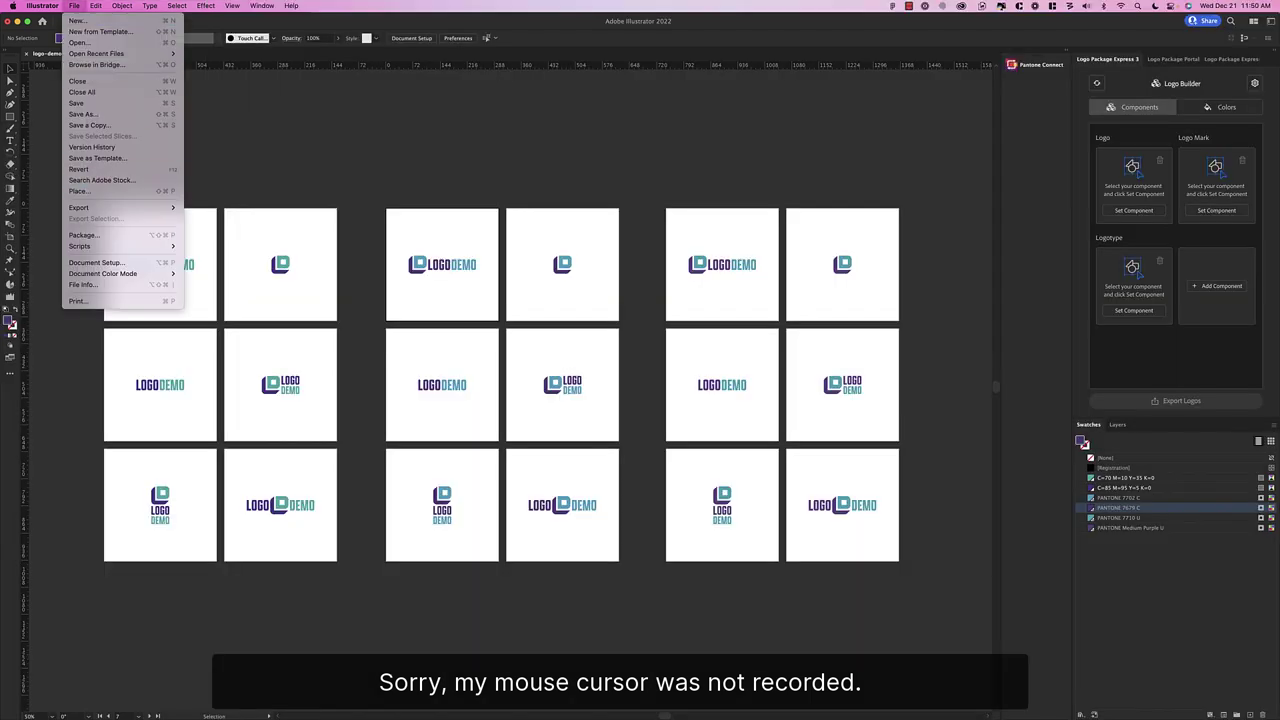
pyautogui.moveTo(103, 273)
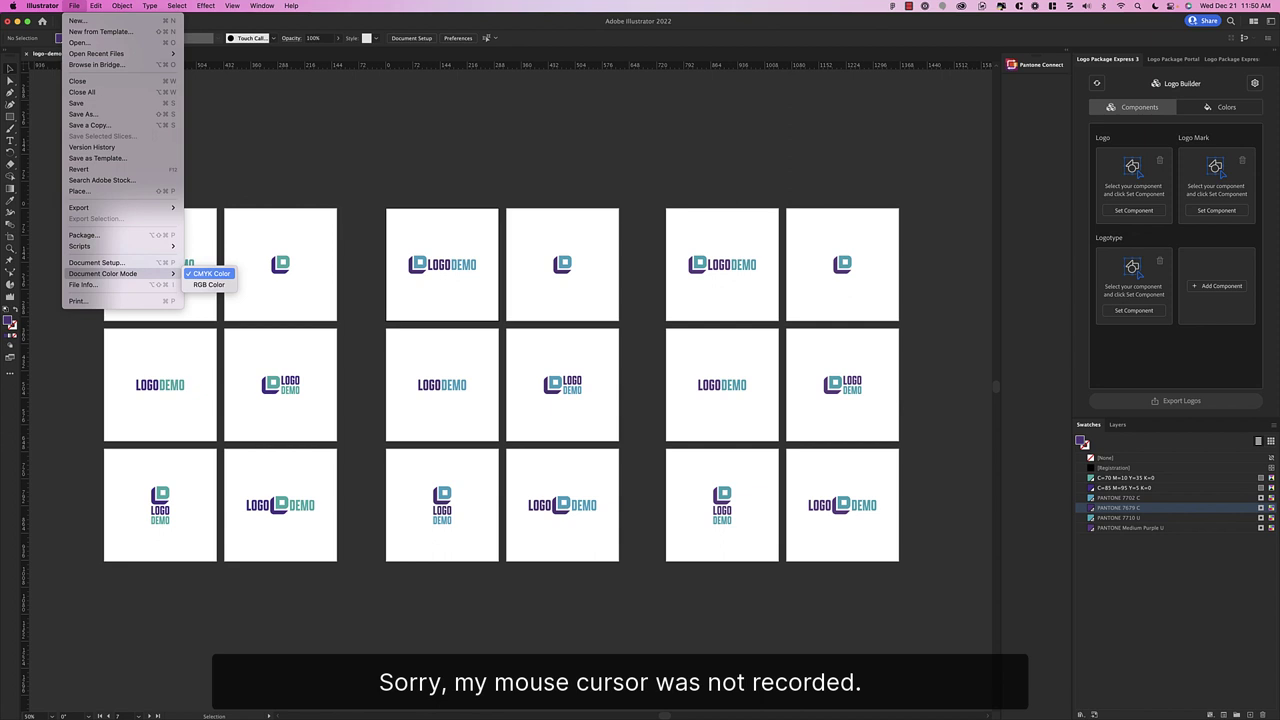
pyautogui.click(210, 273)
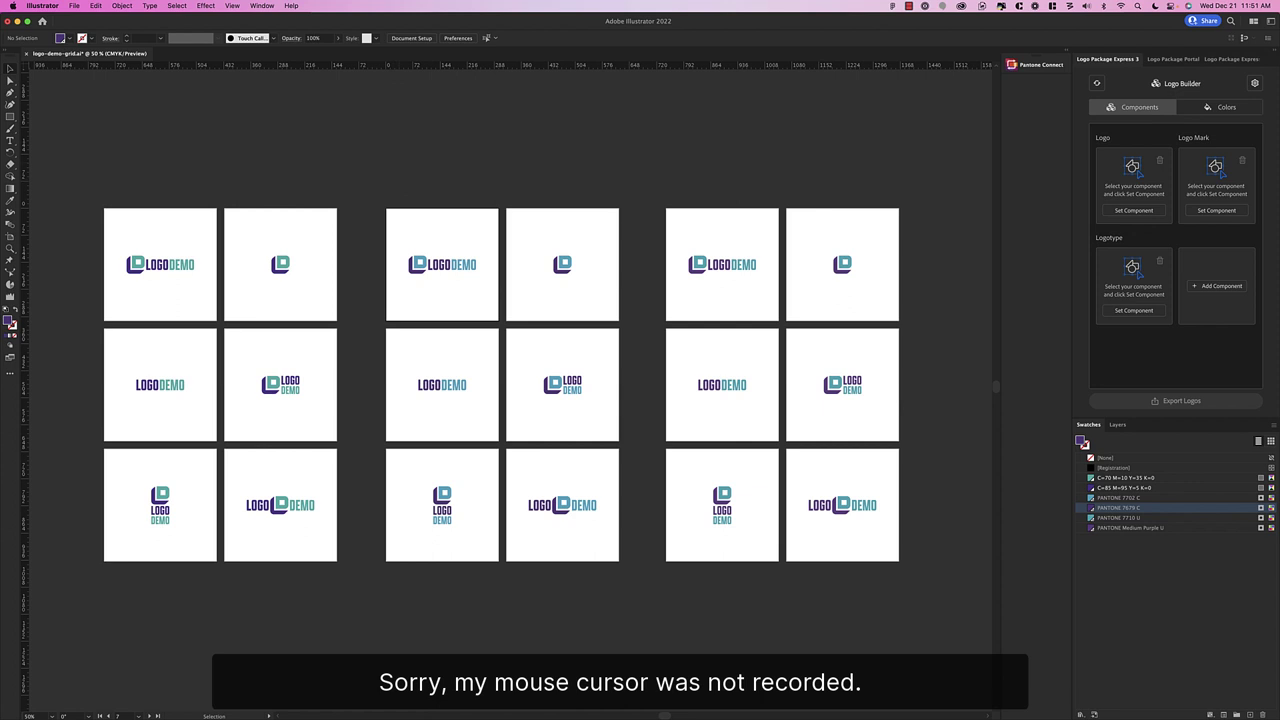
# Add four custom color schemes in the Logo Builder, accepting the default color A79870 for each
pyautogui.click(1219, 107)
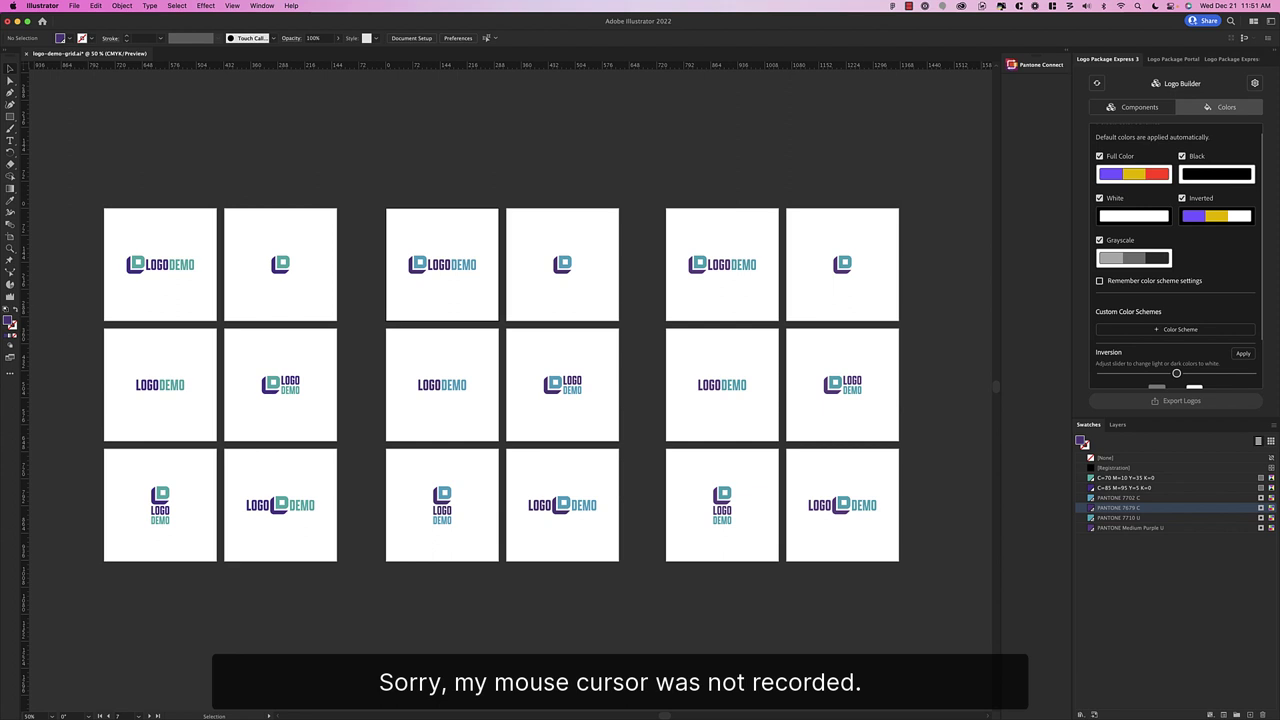
pyautogui.scroll(-1, 1175, 257)
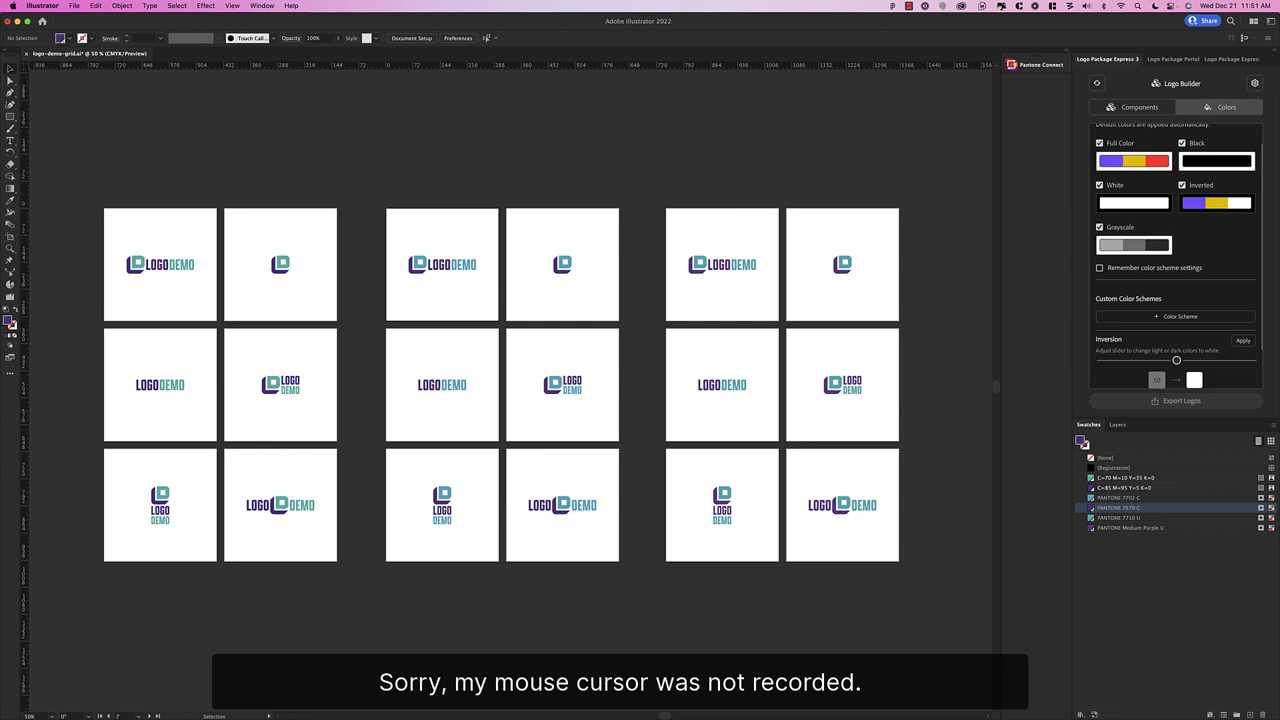
pyautogui.moveTo(677, 247); pyautogui.dragTo(763, 287)
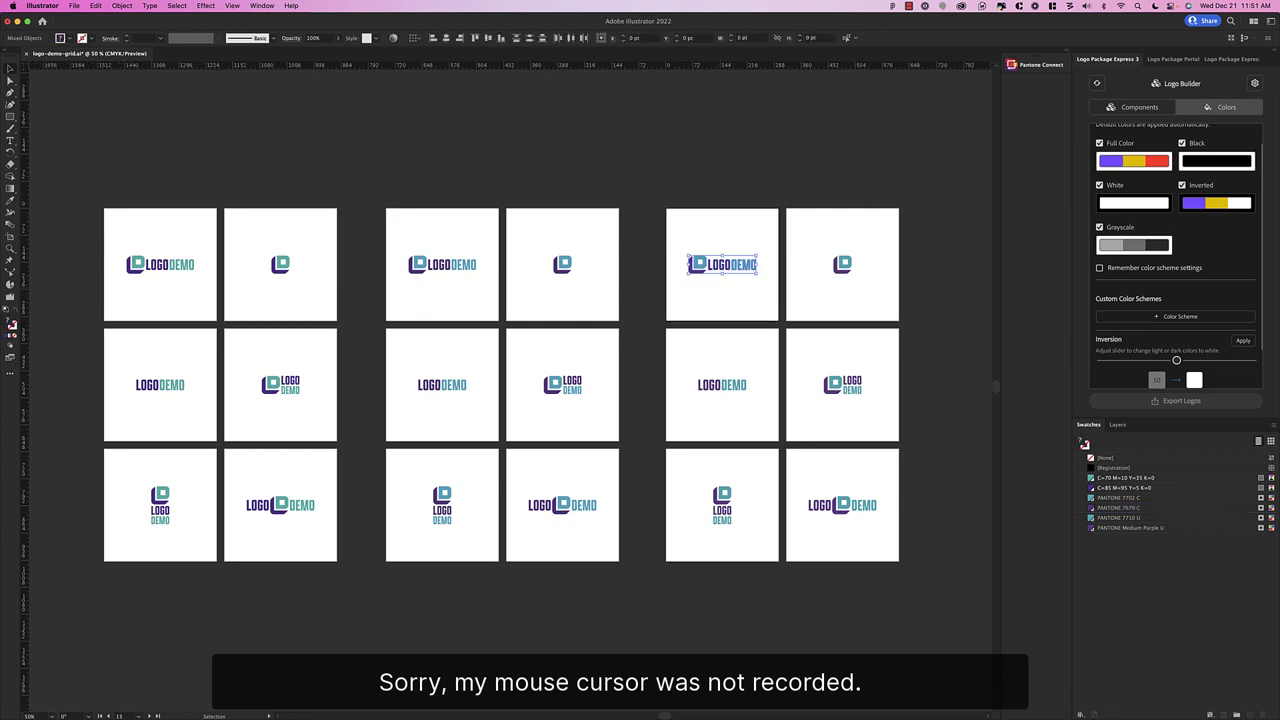
pyautogui.press('super+shift+a')
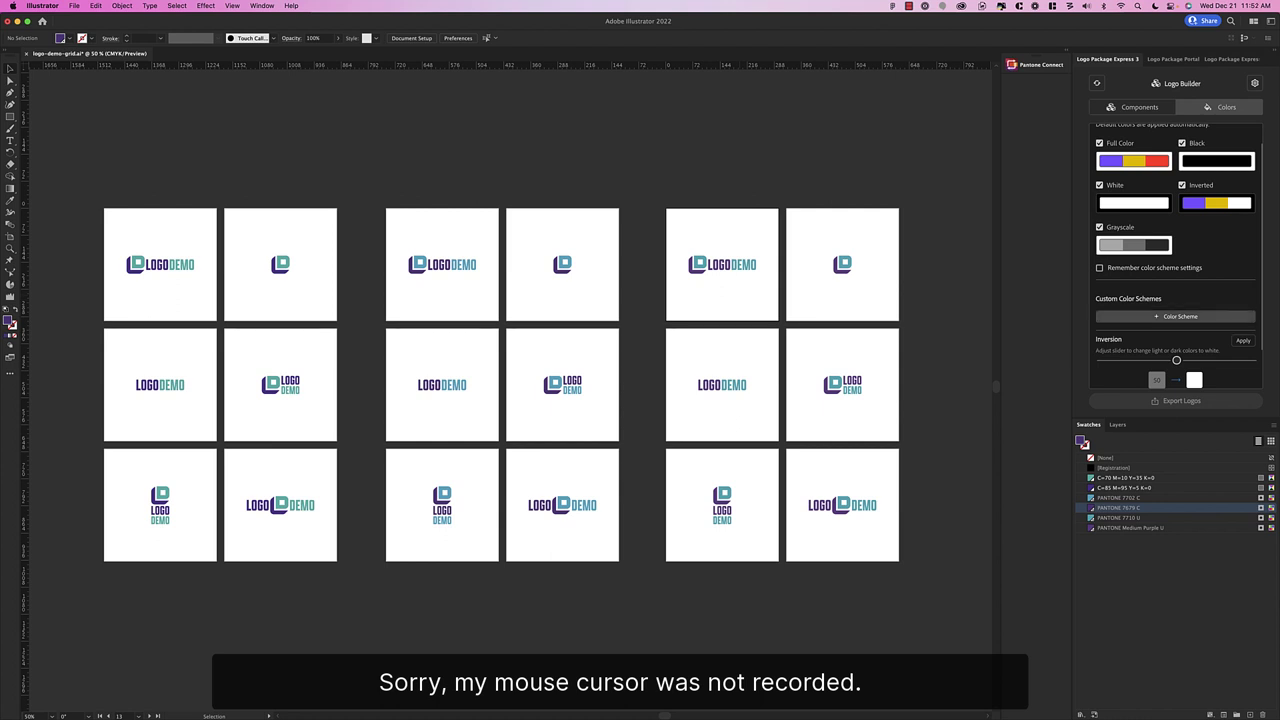
pyautogui.click(1175, 316)
pyautogui.press('Return')
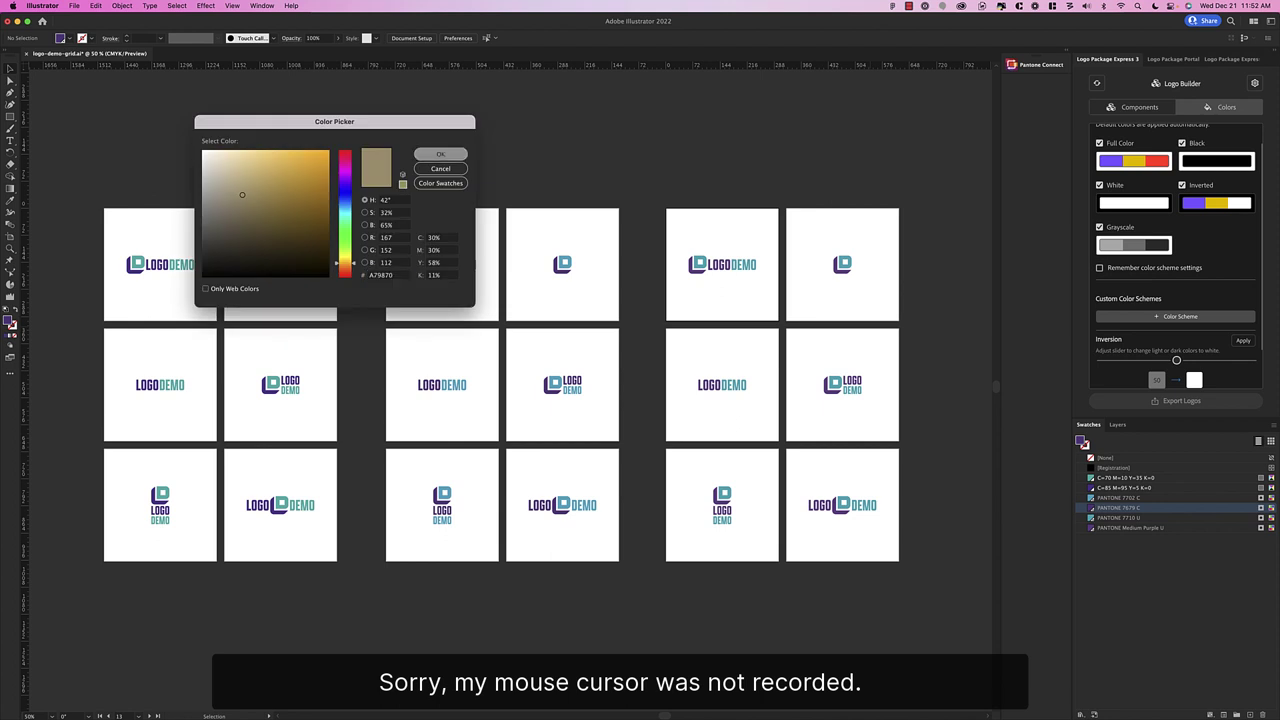
pyautogui.click(1175, 354)
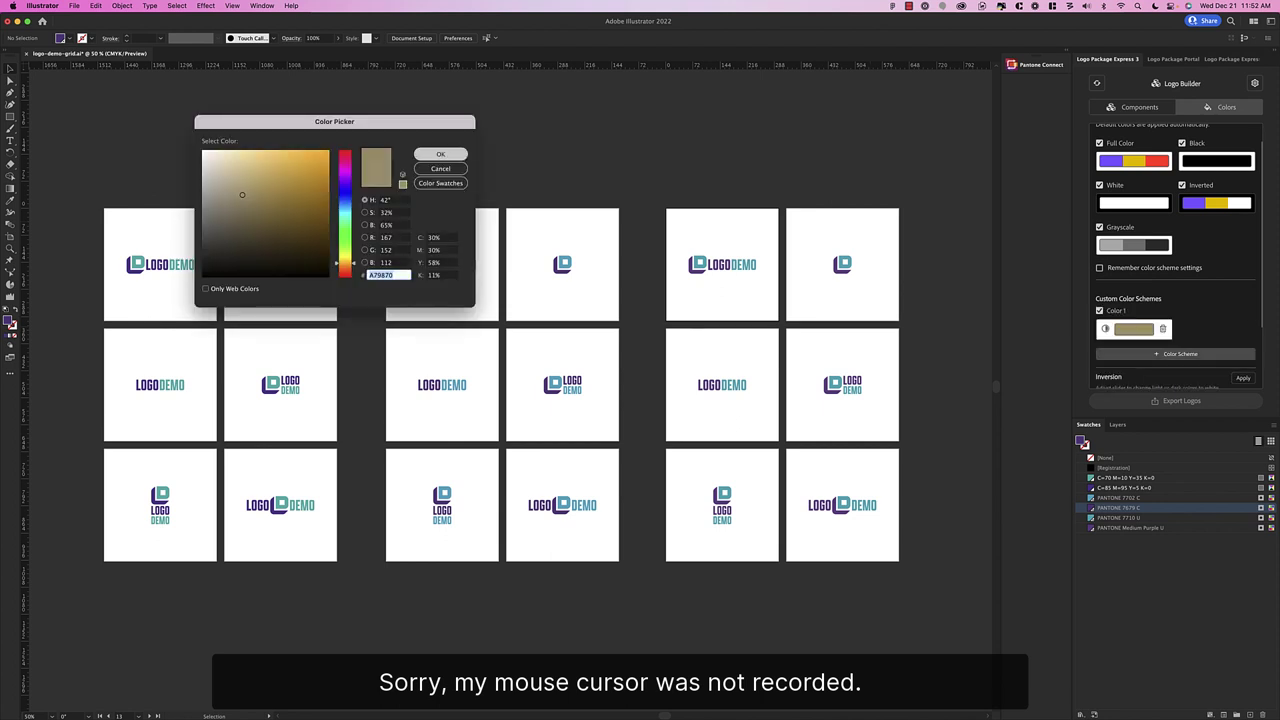
pyautogui.click(440, 154)
pyautogui.click(1176, 354)
pyautogui.click(440, 154)
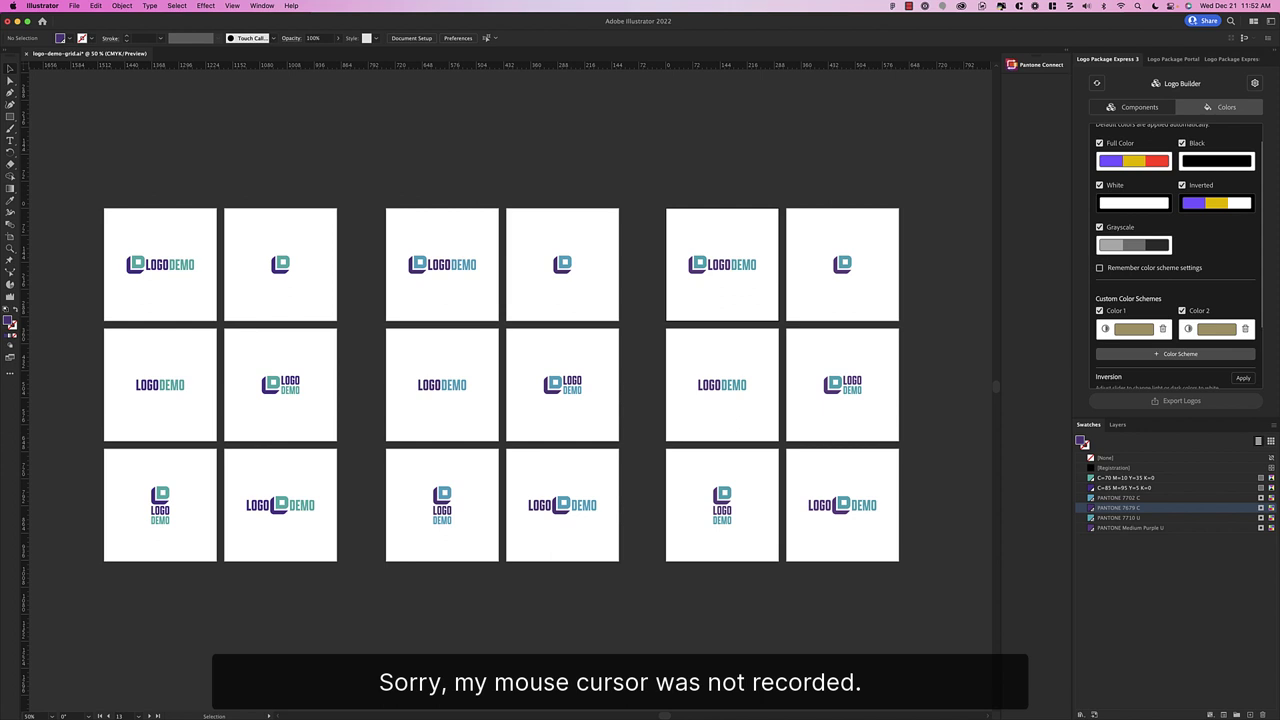
pyautogui.click(1176, 354)
pyautogui.scroll(-2, 1175, 250)
pyautogui.click(1180, 371)
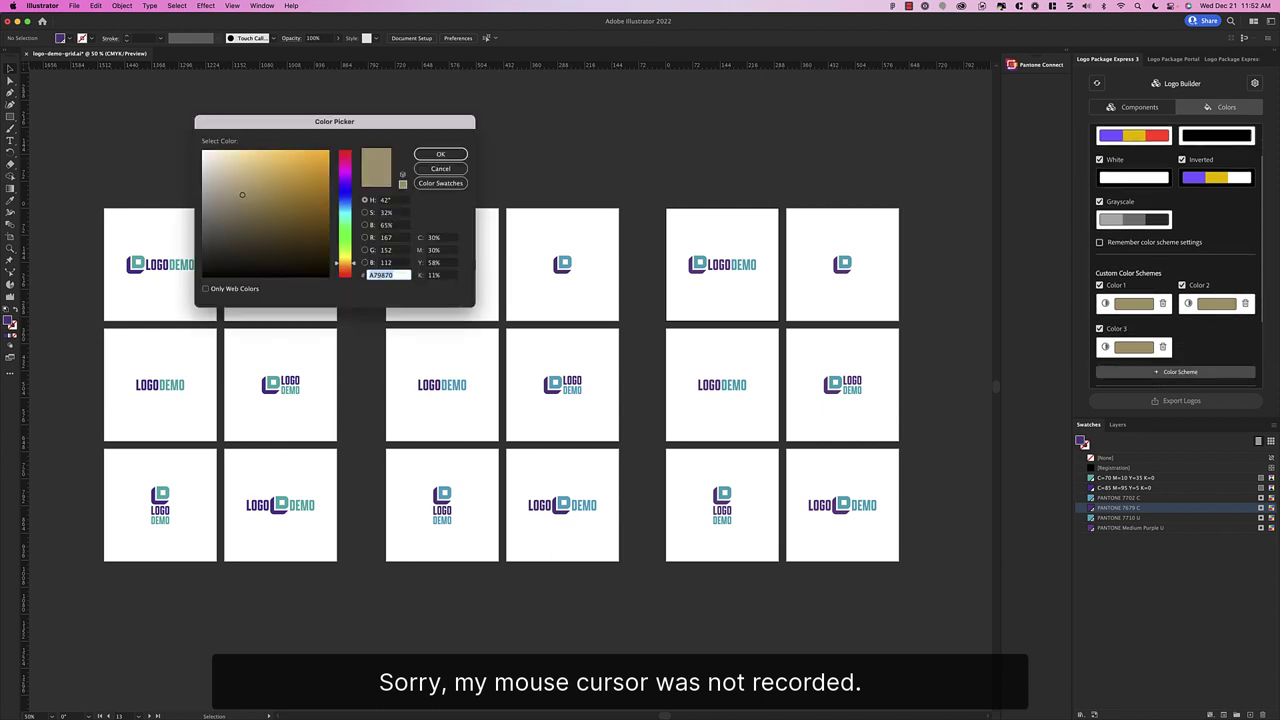
pyautogui.click(440, 154)
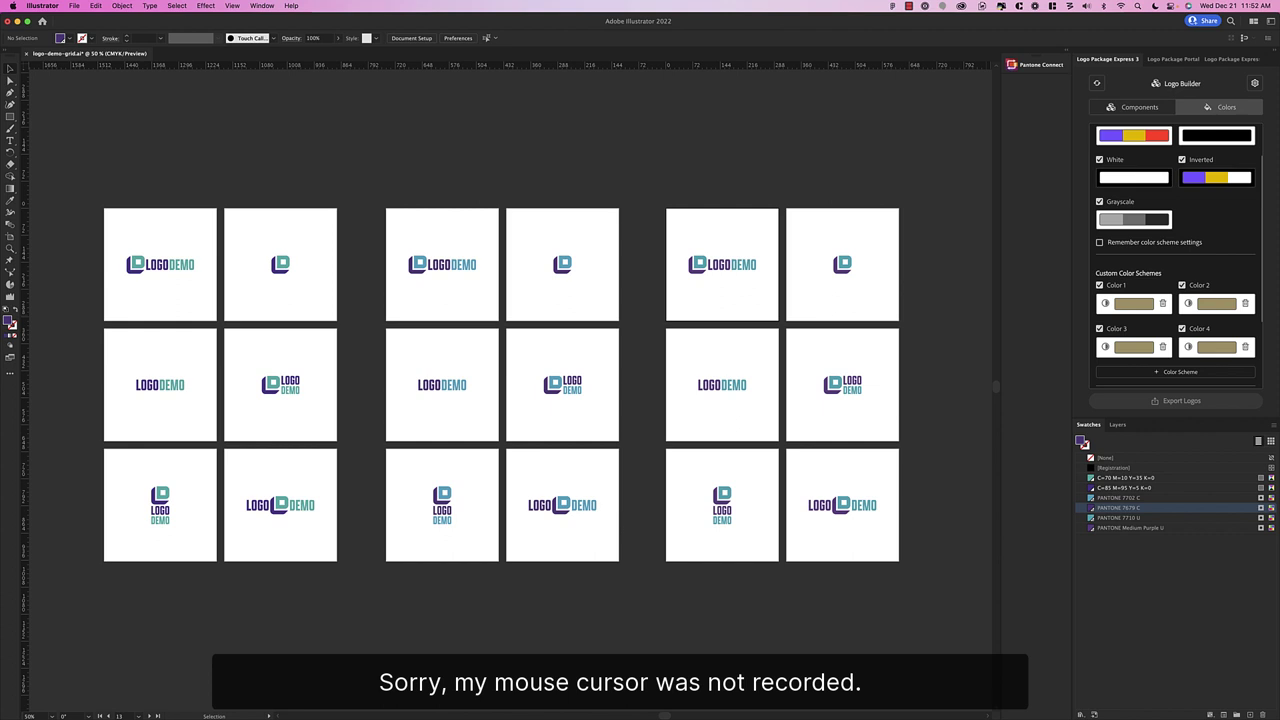
# Name the first two custom color schemes Full Color PMS C and Full Color PMS U
pyautogui.tripleClick(1116, 285)
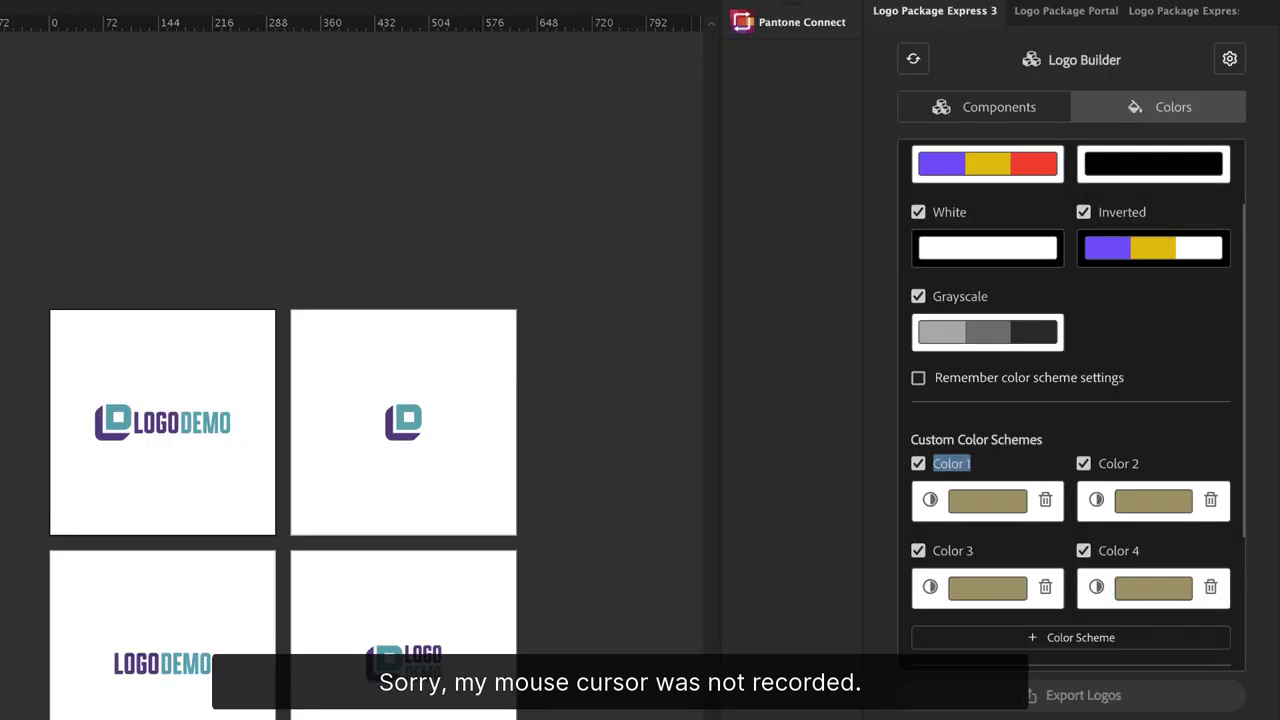
pyautogui.write('Full Color PMS')
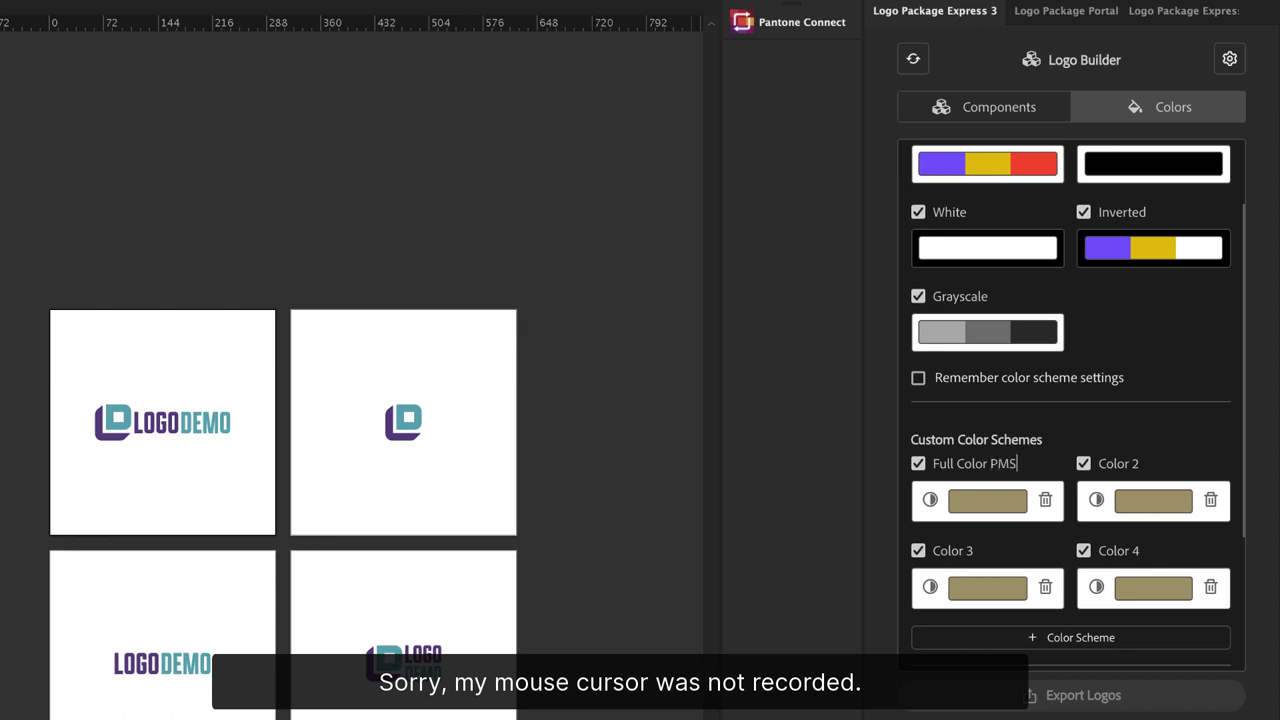
pyautogui.write(' C')
pyautogui.press('Tab')
pyautogui.write('Full Color PMS U')
pyautogui.press('Tab')
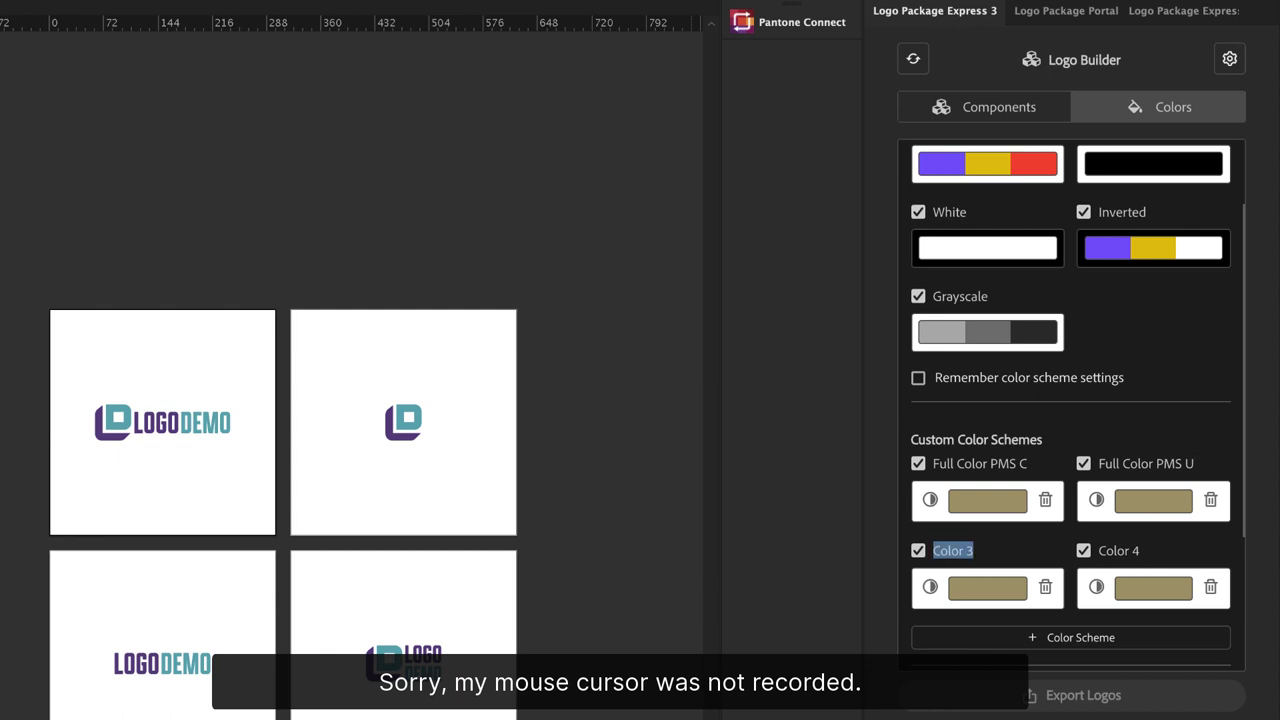
# Name the third and fourth custom color schemes Inverted PMS C and Inverted PMS U
pyautogui.write('Inverted P<S')
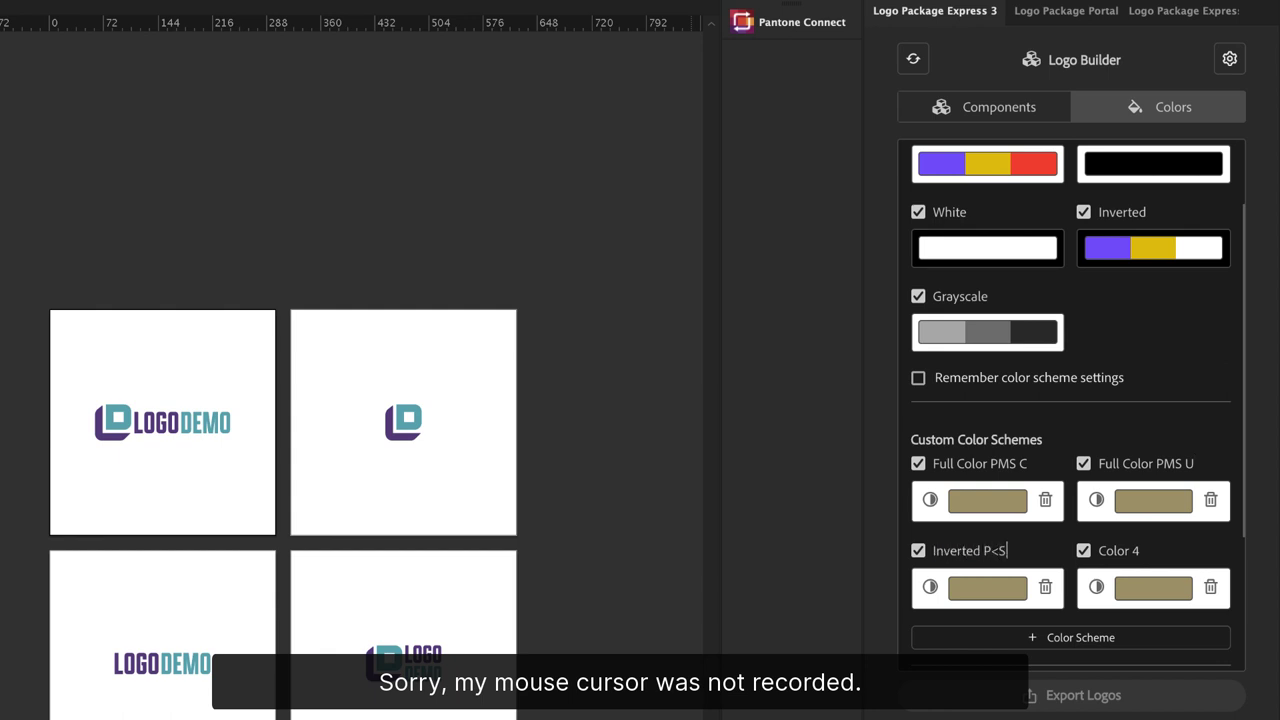
pyautogui.press('BackSpace')
pyautogui.press('BackSpace')
pyautogui.write('MS C')
pyautogui.press('Tab')
pyautogui.write('Inverted PMS U')
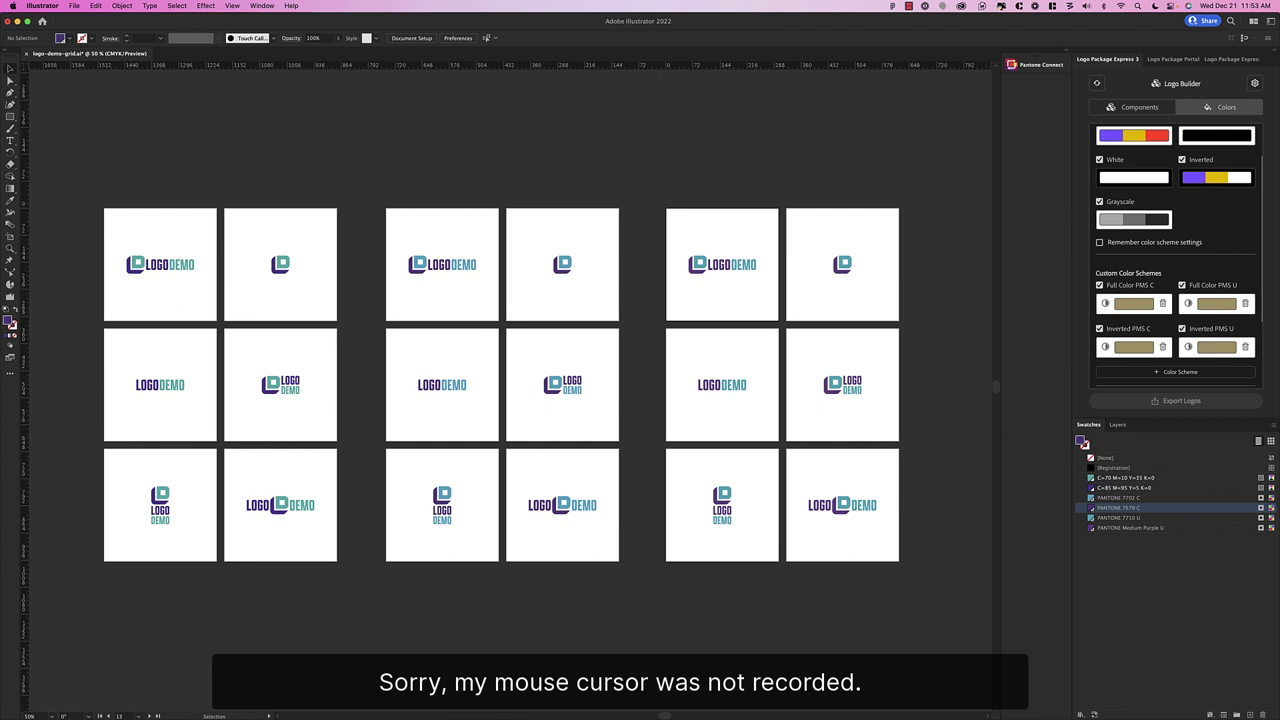
# Set the horizontal logo from the first CMYK artboard as the Logo component and review the generated color versions
pyautogui.scroll(2, 1175, 255)
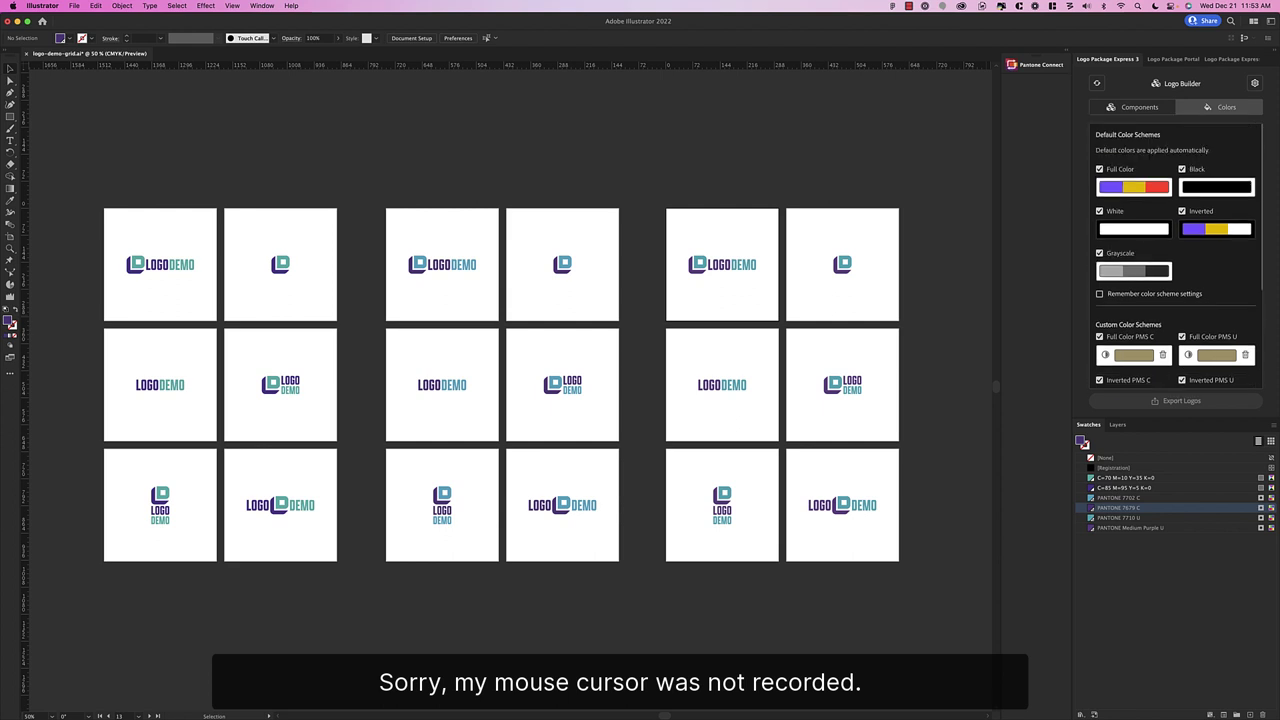
pyautogui.click(1134, 107)
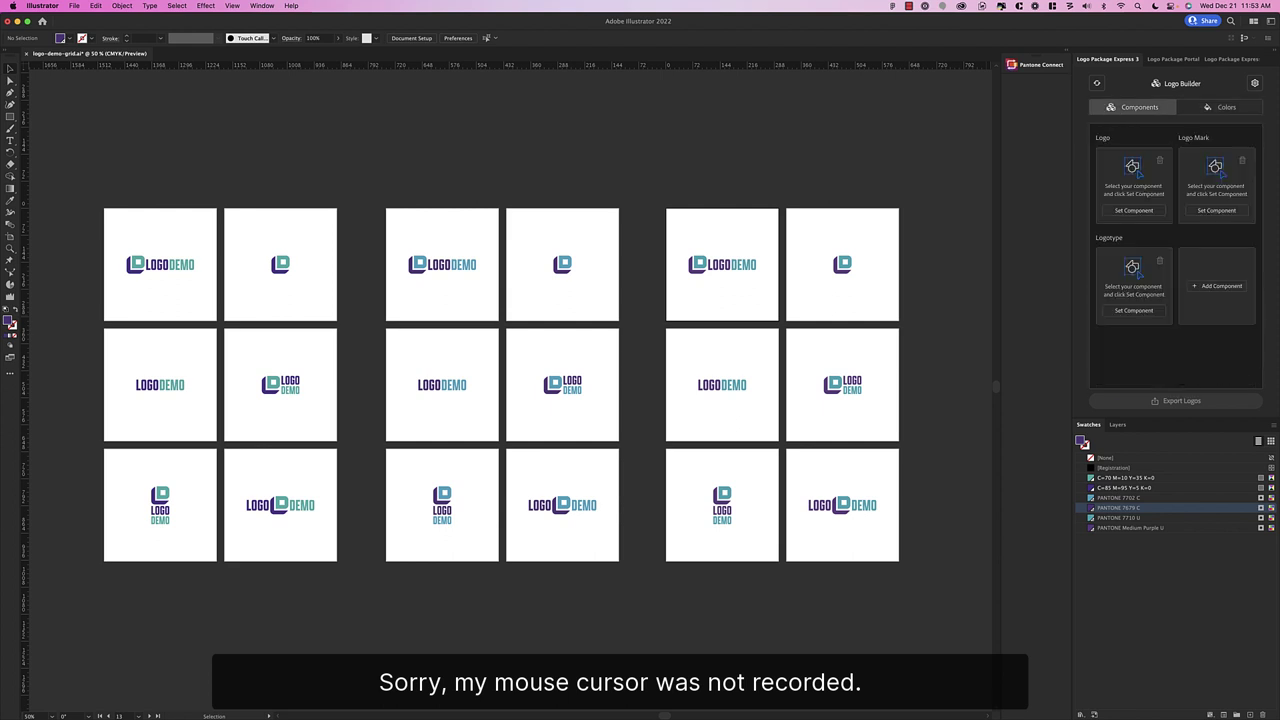
pyautogui.moveTo(113, 242); pyautogui.dragTo(210, 295)
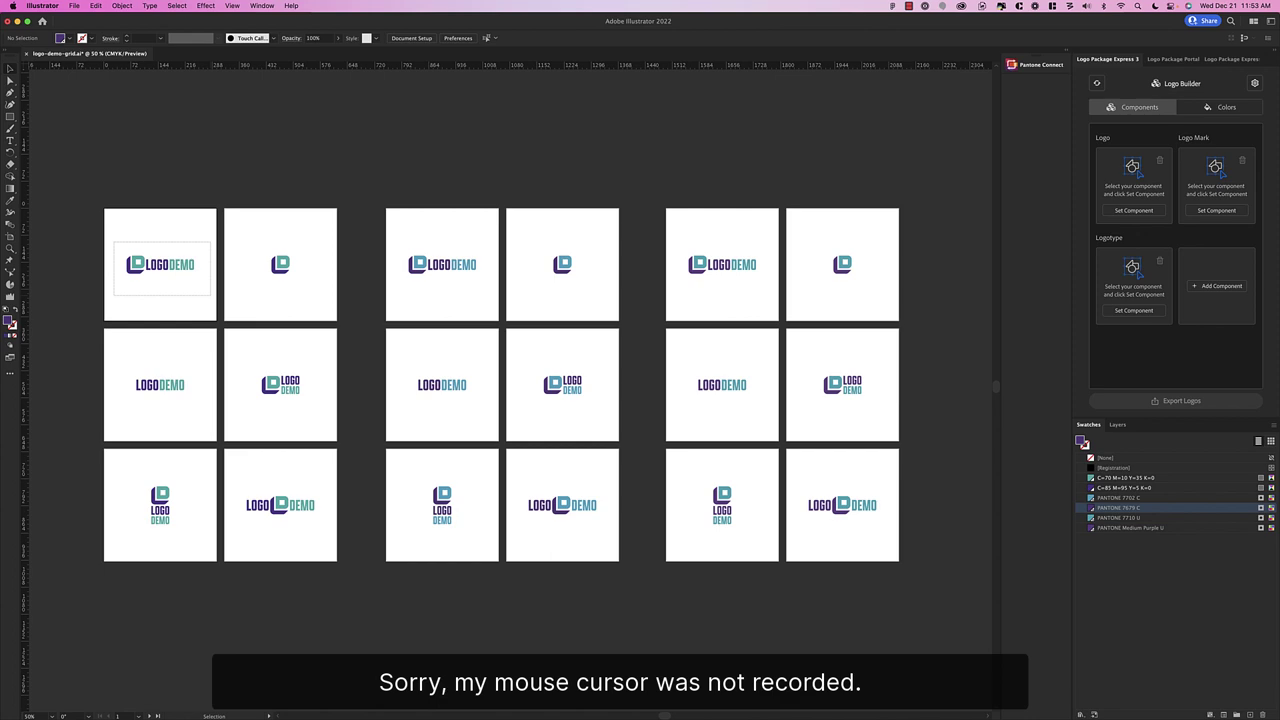
pyautogui.moveTo(210, 295); pyautogui.dragTo(210, 295)
pyautogui.click(1133, 210)
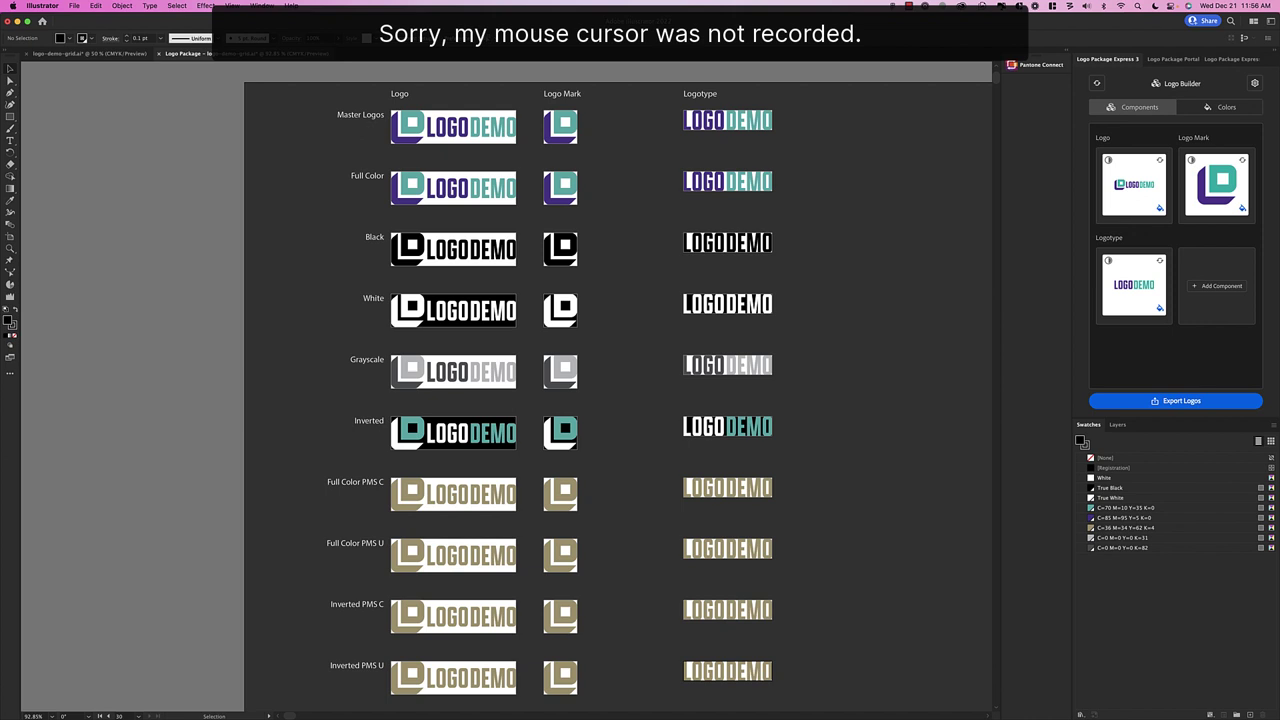
pyautogui.scroll(-3, 617, 390)
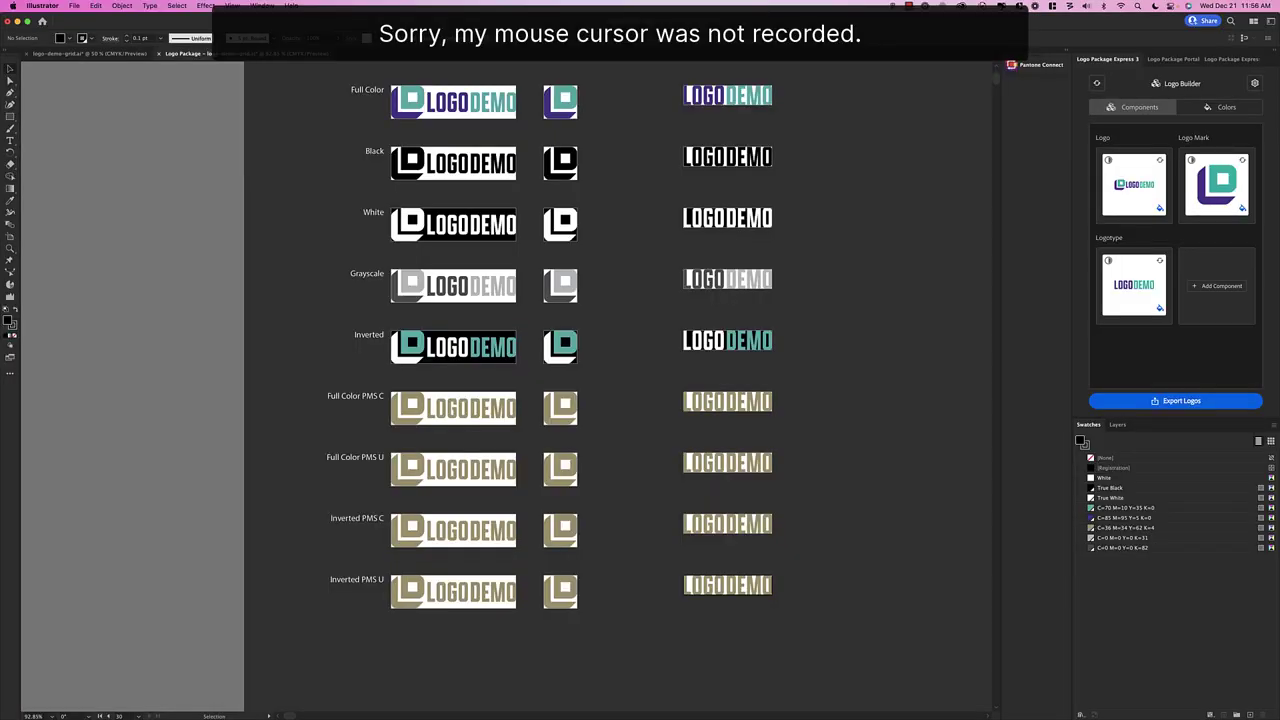
# In logo-demo-grid.ai, move the uncoated horizontal logo below the coated horizontal logo on the middle group's first artboard
pyautogui.click(89, 53)
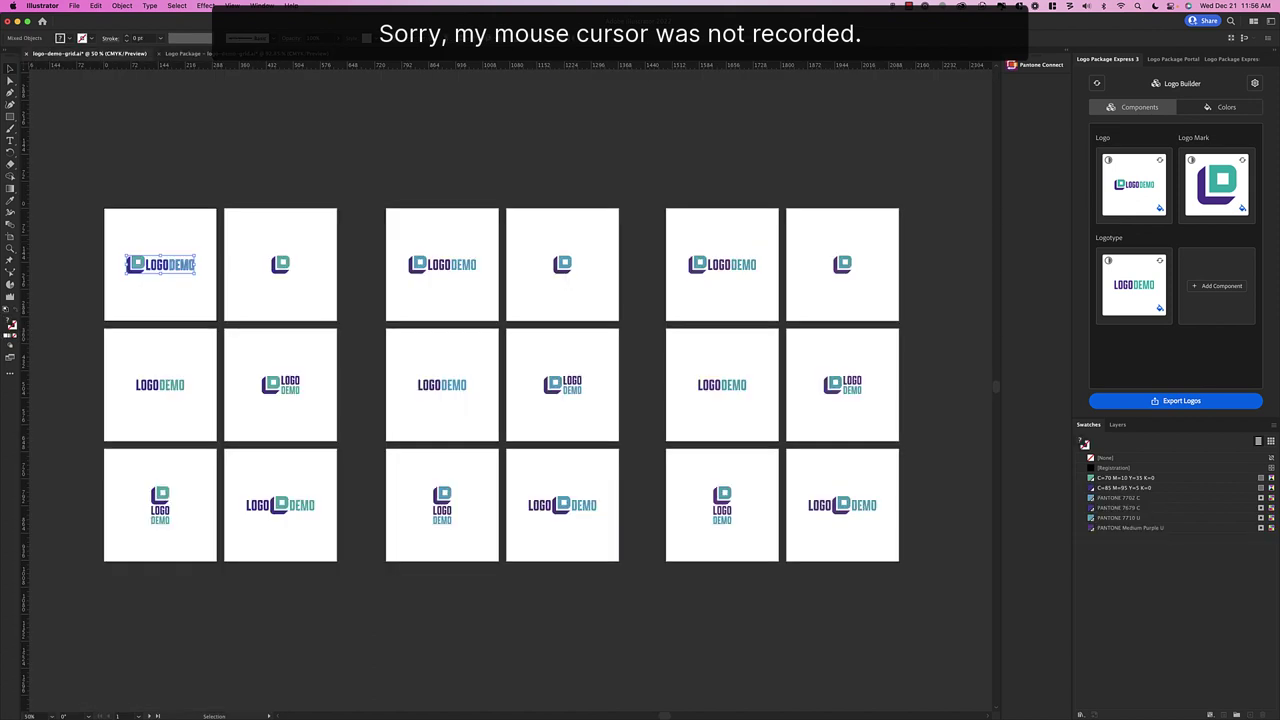
pyautogui.press('super+shift+a')
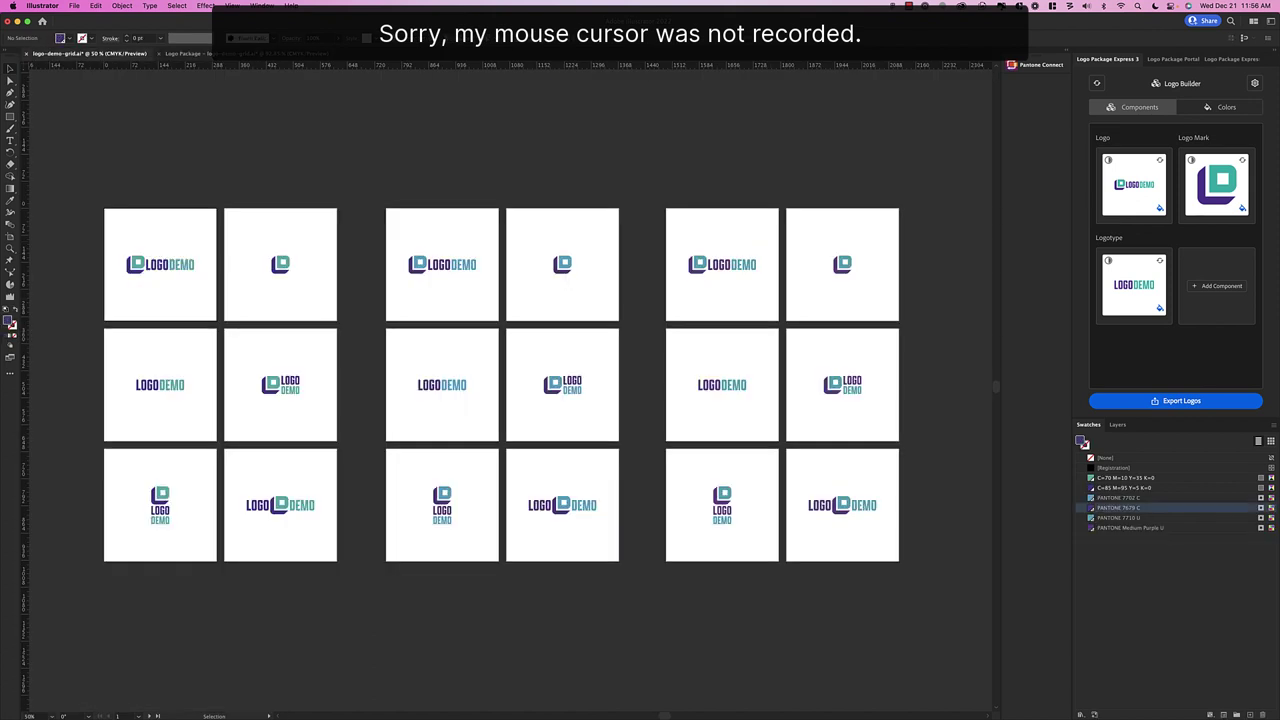
pyautogui.moveTo(680, 242); pyautogui.dragTo(442, 291)
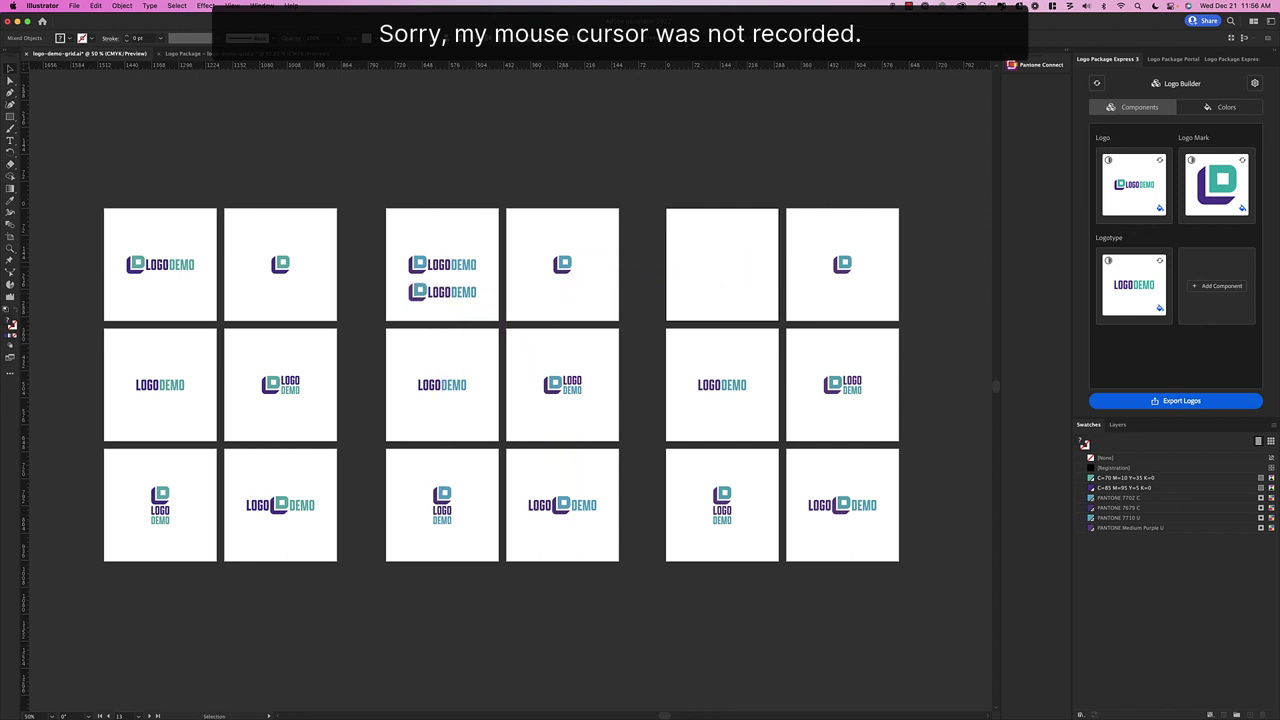
pyautogui.press('super+shift+a')
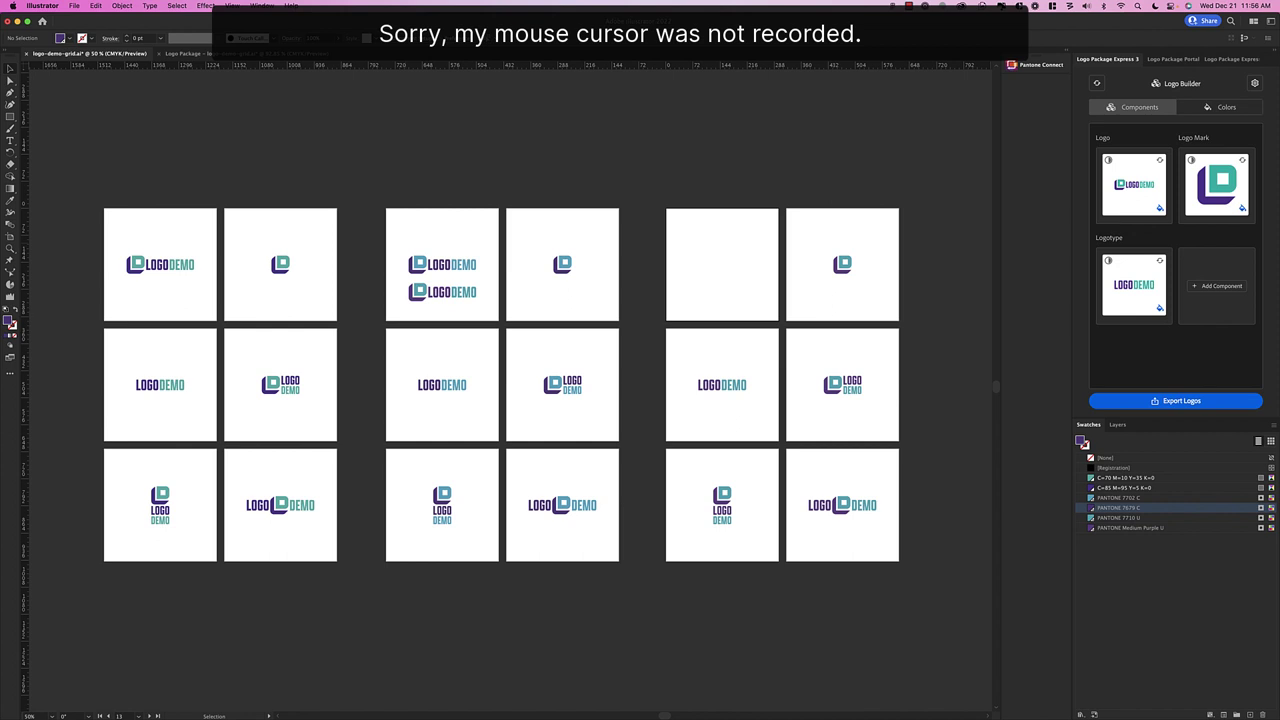
# Add a component named Colors to the Logo Builder, set from both the coated and uncoated horizontal logos
pyautogui.moveTo(392, 236); pyautogui.dragTo(496, 315)
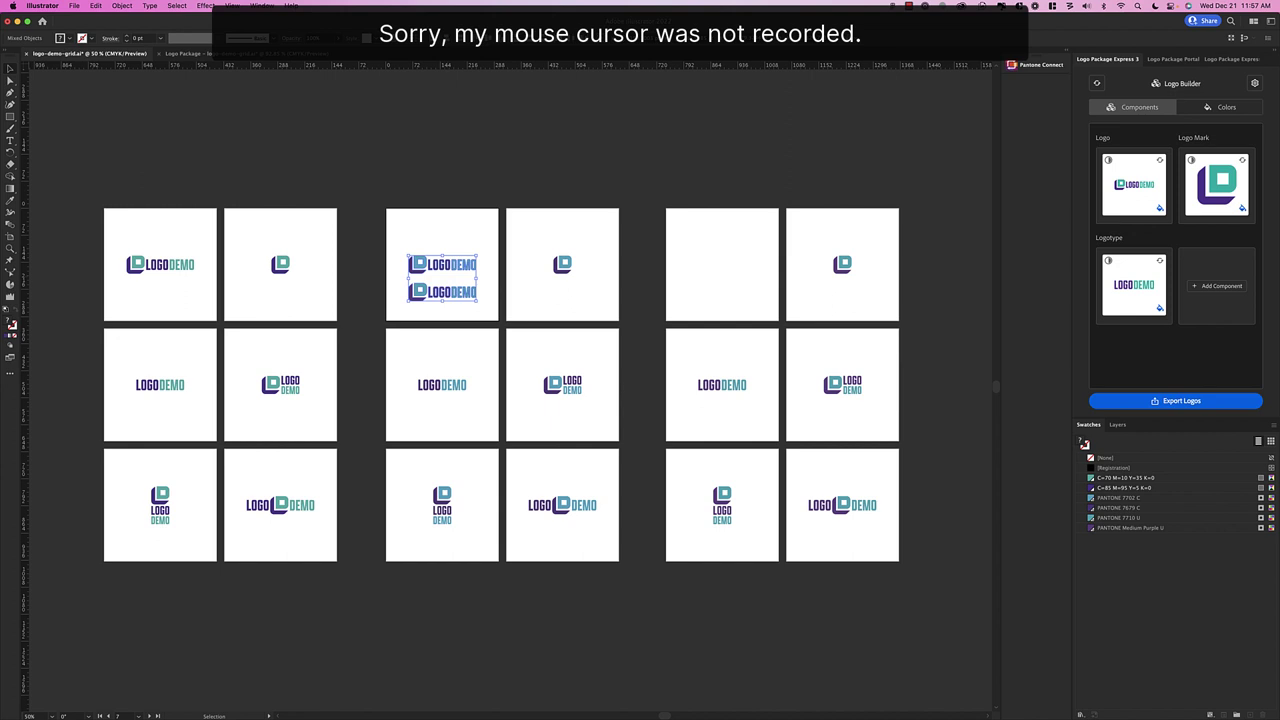
pyautogui.click(1216, 285)
pyautogui.tripleClick(1191, 237)
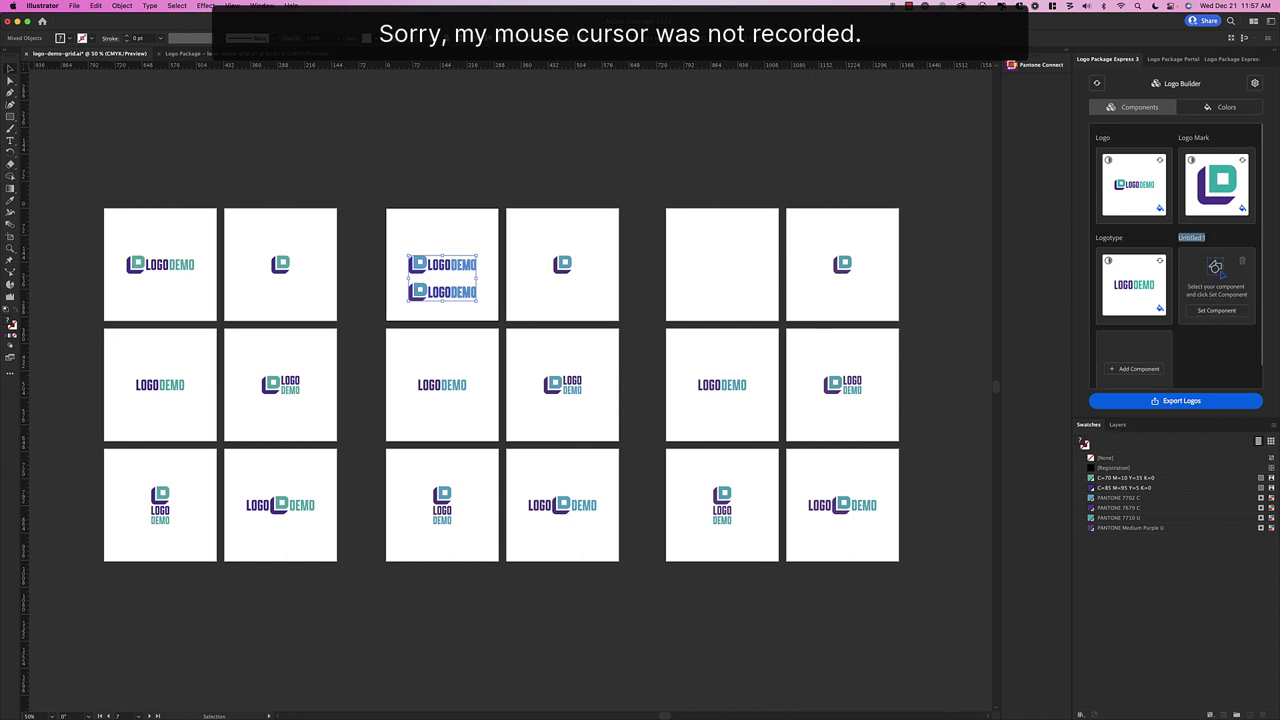
pyautogui.write('Colors')
pyautogui.click(1216, 310)
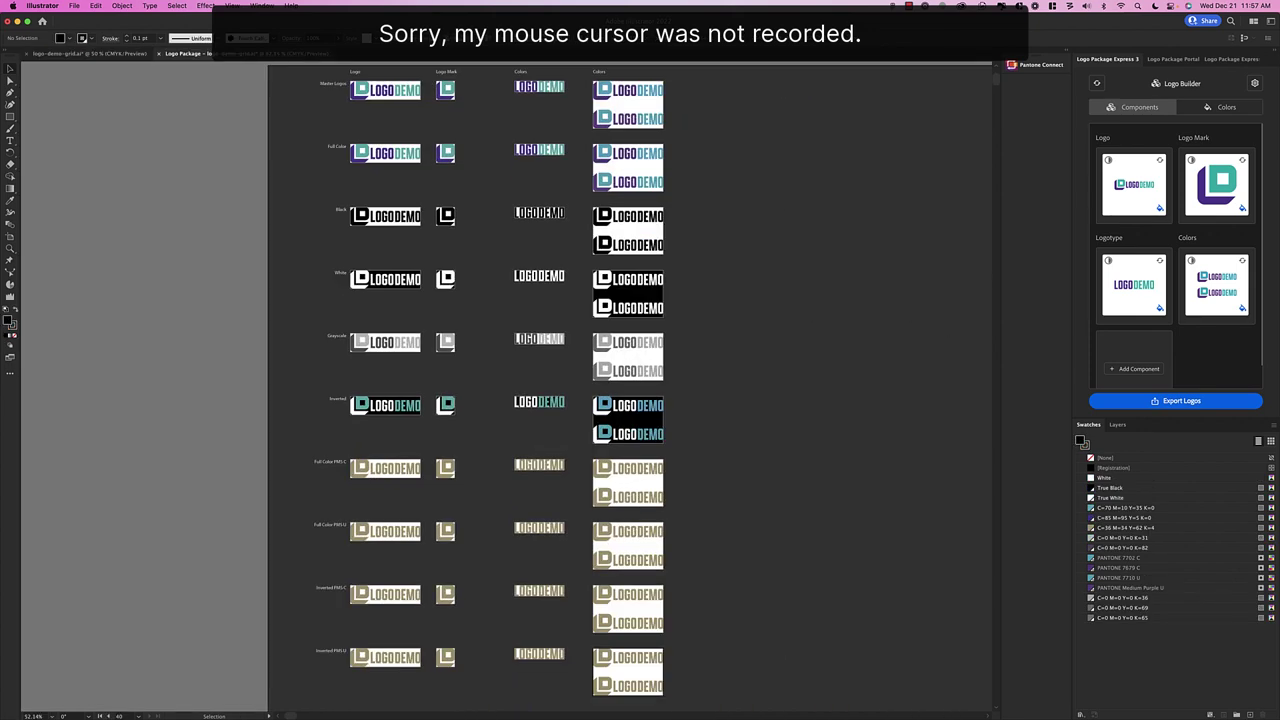
# Examine the tan placeholder logos in the four custom PMS color scheme rows of the logo package document
pyautogui.hscroll(2, 410, 530)
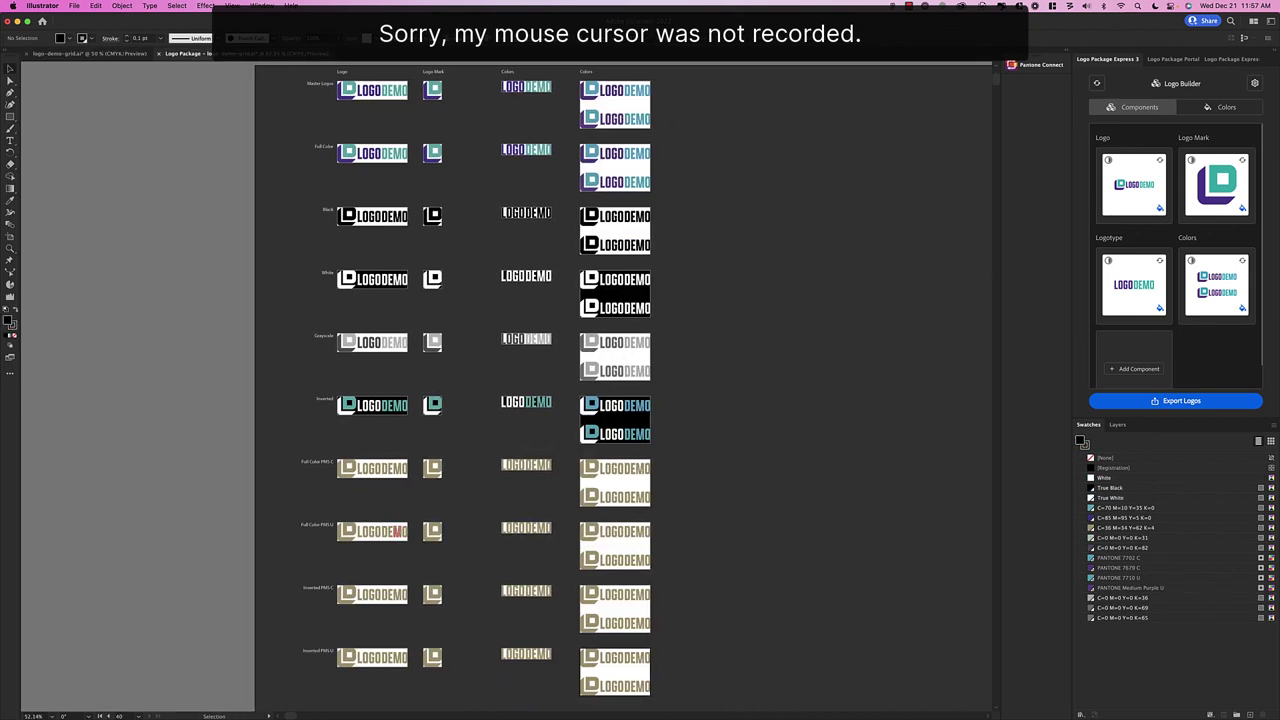
pyautogui.scroll(1, 400, 528)
pyautogui.scroll(1, 398, 527)
pyautogui.moveTo(400, 528); pyautogui.dragTo(688, 369)
pyautogui.scroll(-2, 495, 387)
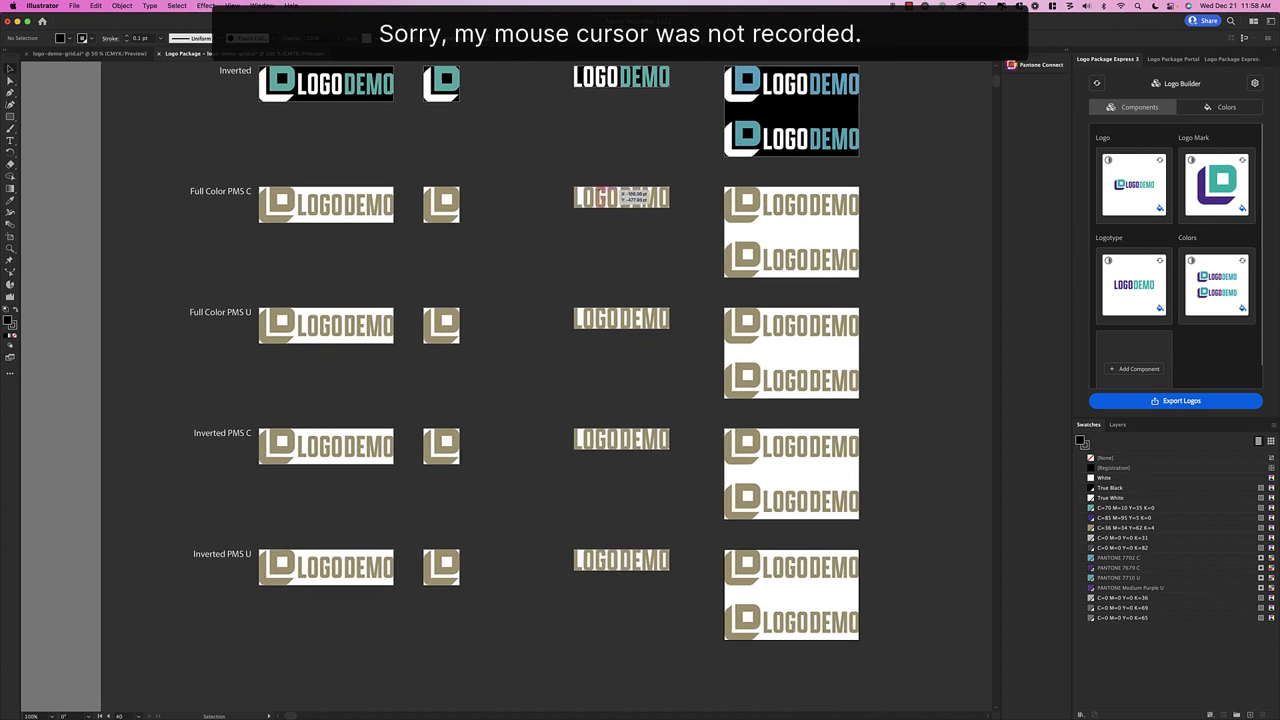
pyautogui.click(630, 197)
pyautogui.click(455, 197)
pyautogui.click(375, 205)
pyautogui.click(375, 325)
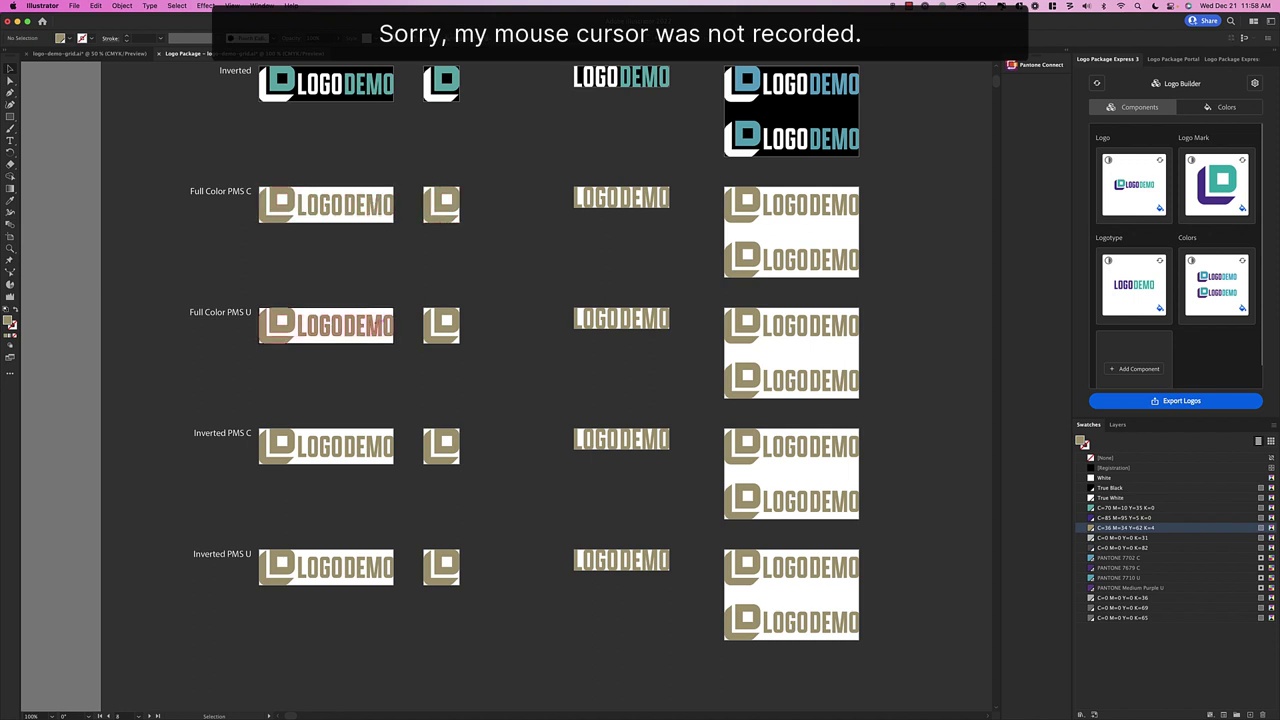
pyautogui.click(445, 326)
pyautogui.keyDown('shift'); pyautogui.click(621, 318); pyautogui.keyUp('shift')
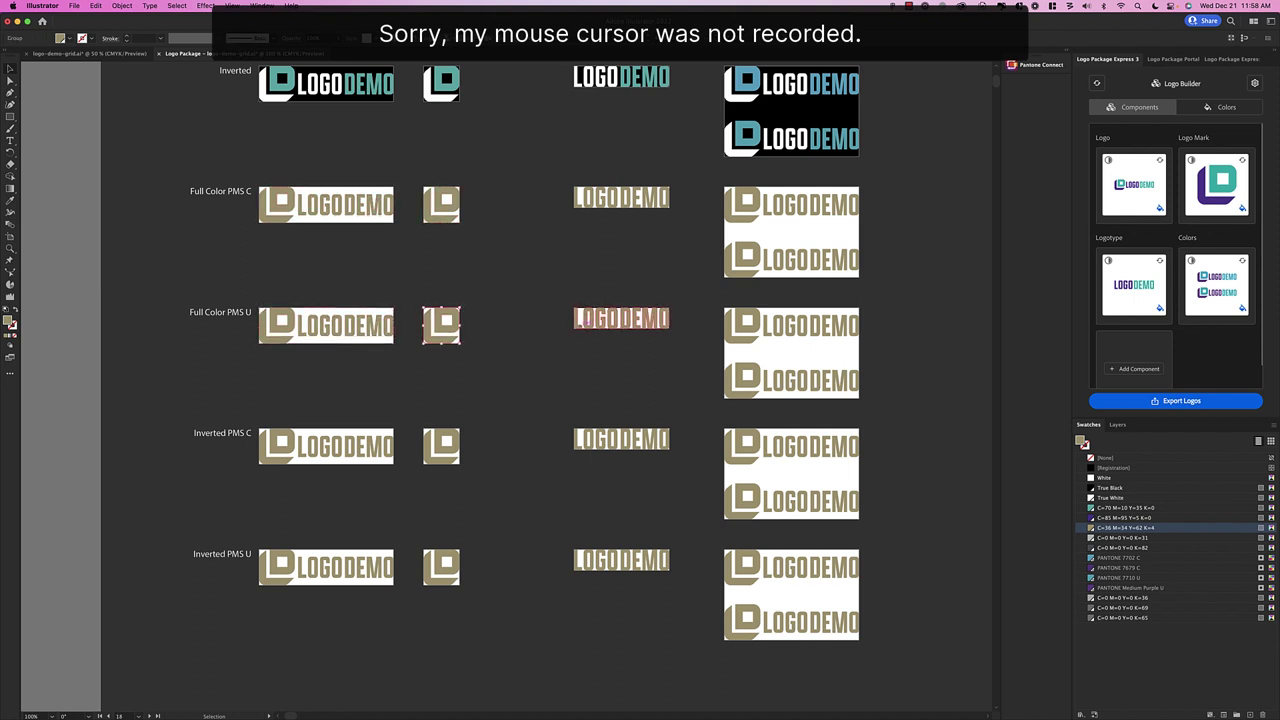
pyautogui.press('super+shift+a')
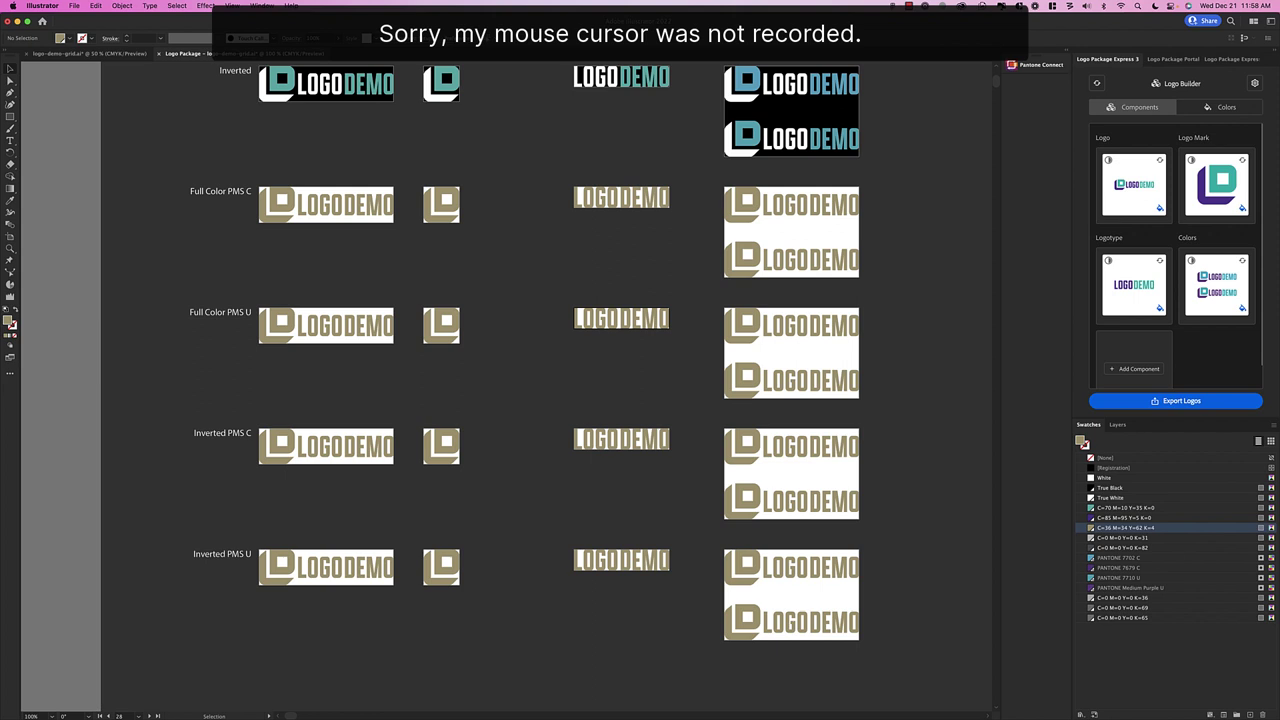
pyautogui.doubleClick(370, 208)
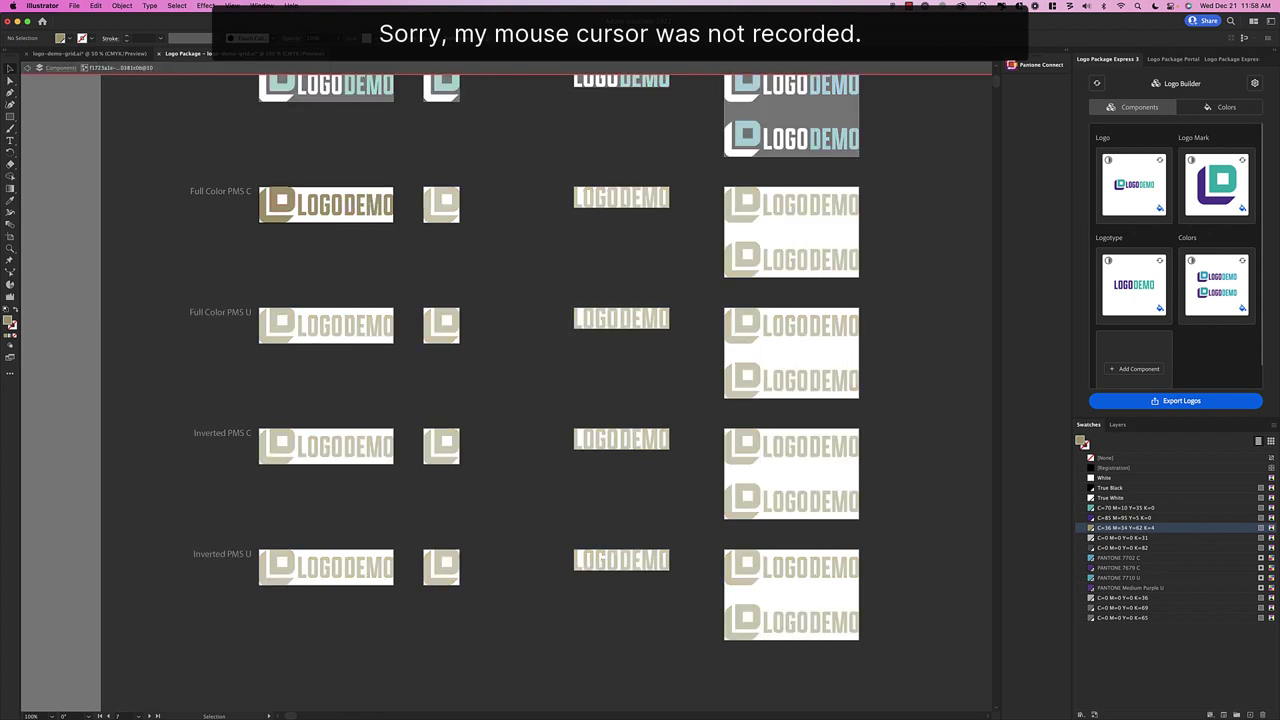
pyautogui.press('Escape')
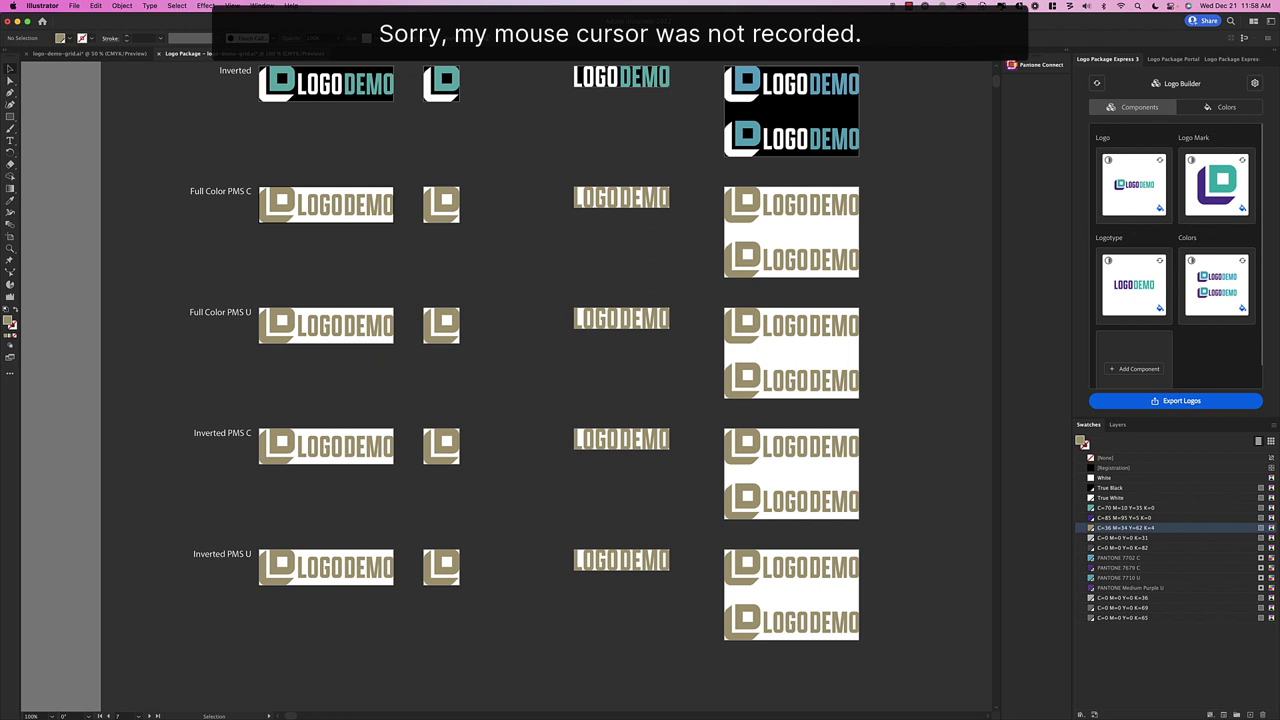
# With Direct Selection, fill the coated rows' teal parts with PANTONE 7702 C and the Full Color PMS C mark's outer shape with PANTONE 7679 C
pyautogui.press('a')
pyautogui.press('a')
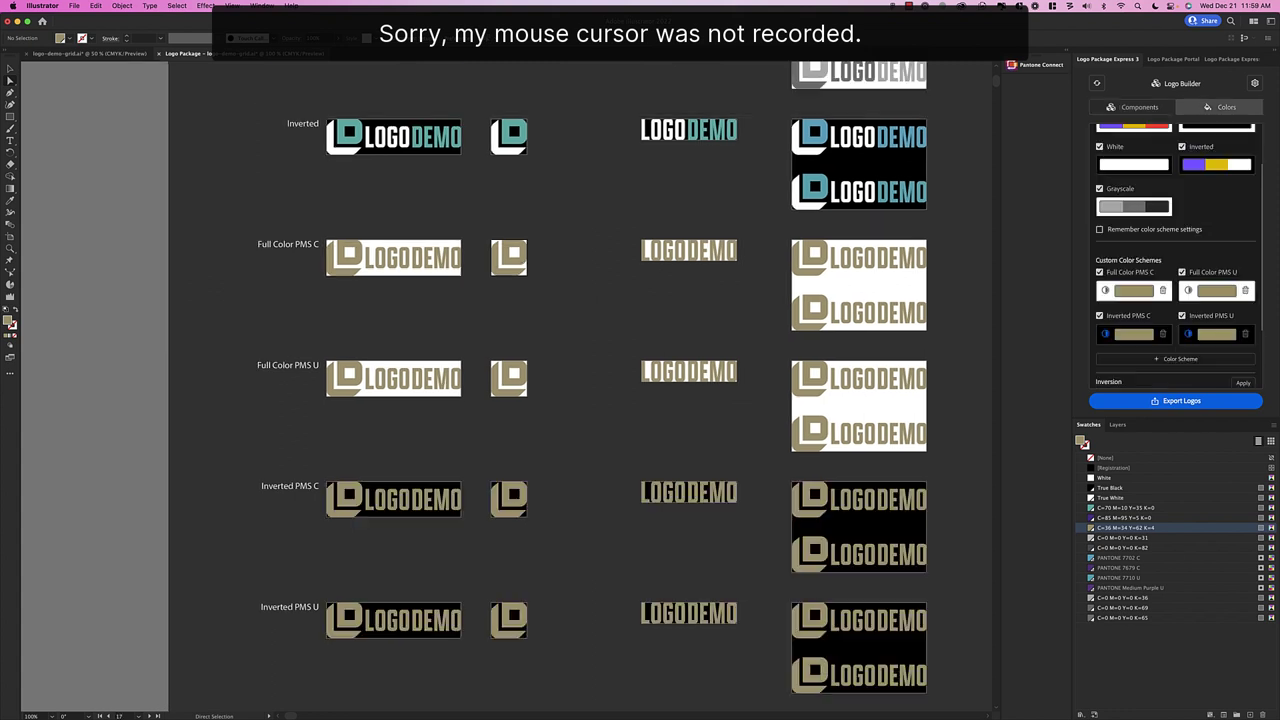
pyautogui.click(1118, 557)
pyautogui.click(336, 266)
pyautogui.click(1118, 567)
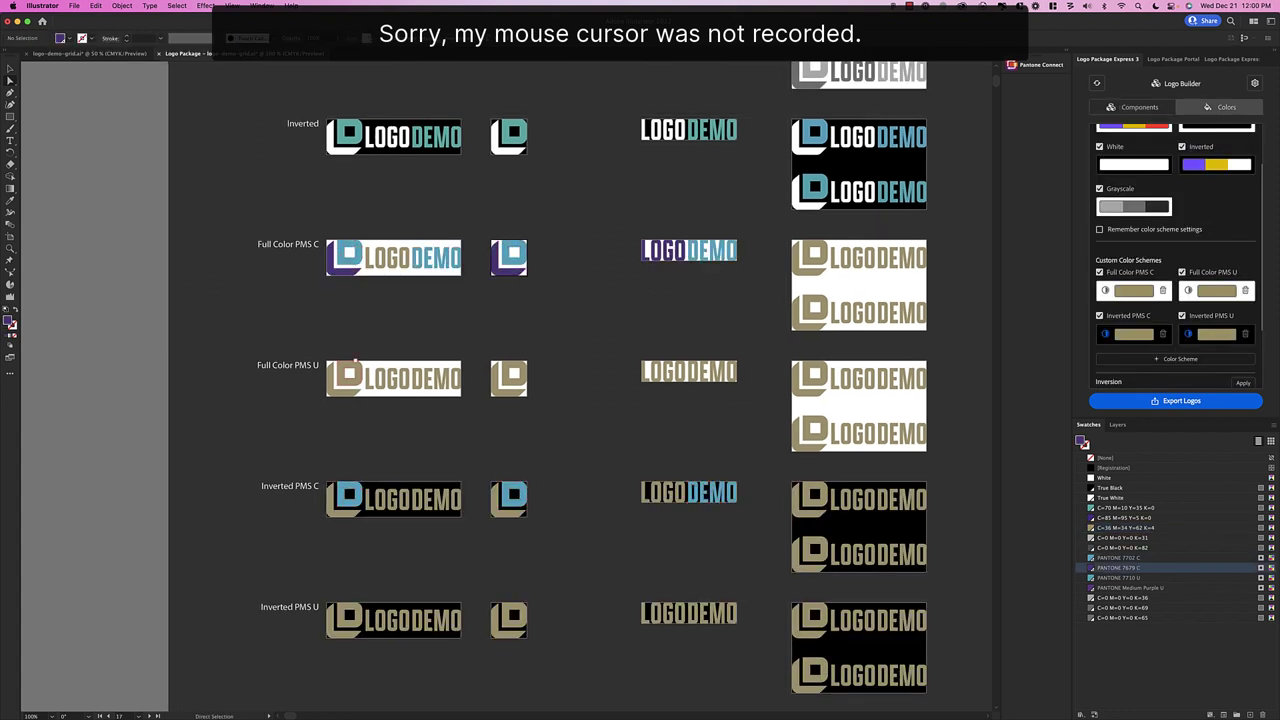
# Fill the DEMO lettering and the inner D shape in the Full Color PMS U row with PANTONE 7710 U
pyautogui.moveTo(468, 352); pyautogui.dragTo(412, 406)
pyautogui.click(1118, 557)
pyautogui.click(1118, 577)
# Fill DEMO in the Inverted PMS C logo with PANTONE 7702 C, and DEMO and the D shape in Inverted PMS U with PANTONE 7710 U
pyautogui.moveTo(468, 593); pyautogui.dragTo(412, 649)
pyautogui.moveTo(468, 473); pyautogui.dragTo(412, 528)
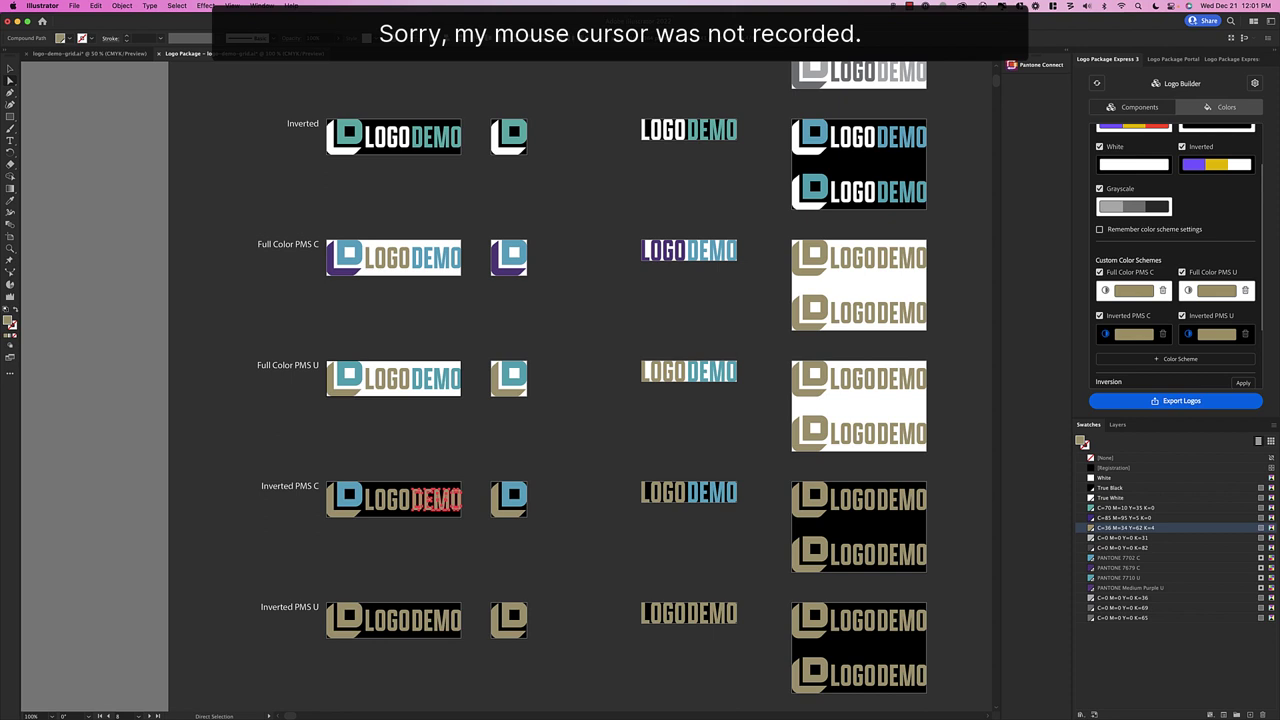
pyautogui.click(1118, 557)
pyautogui.moveTo(468, 593); pyautogui.dragTo(412, 649)
pyautogui.click(1118, 577)
pyautogui.click(349, 614)
pyautogui.click(1118, 577)
# Fill the remaining tan lettering and mark shapes in the Inverted PMS C and Inverted PMS U rows with White
pyautogui.click(388, 620)
pyautogui.keyDown('shift'); pyautogui.click(388, 499); pyautogui.keyUp('shift')
pyautogui.click(1104, 477)
# Fill the remaining tan parts with PANTONE Medium Purple U in the Full Color PMS U row and PANTONE 7679 C in Full Color PMS C
pyautogui.click(388, 378)
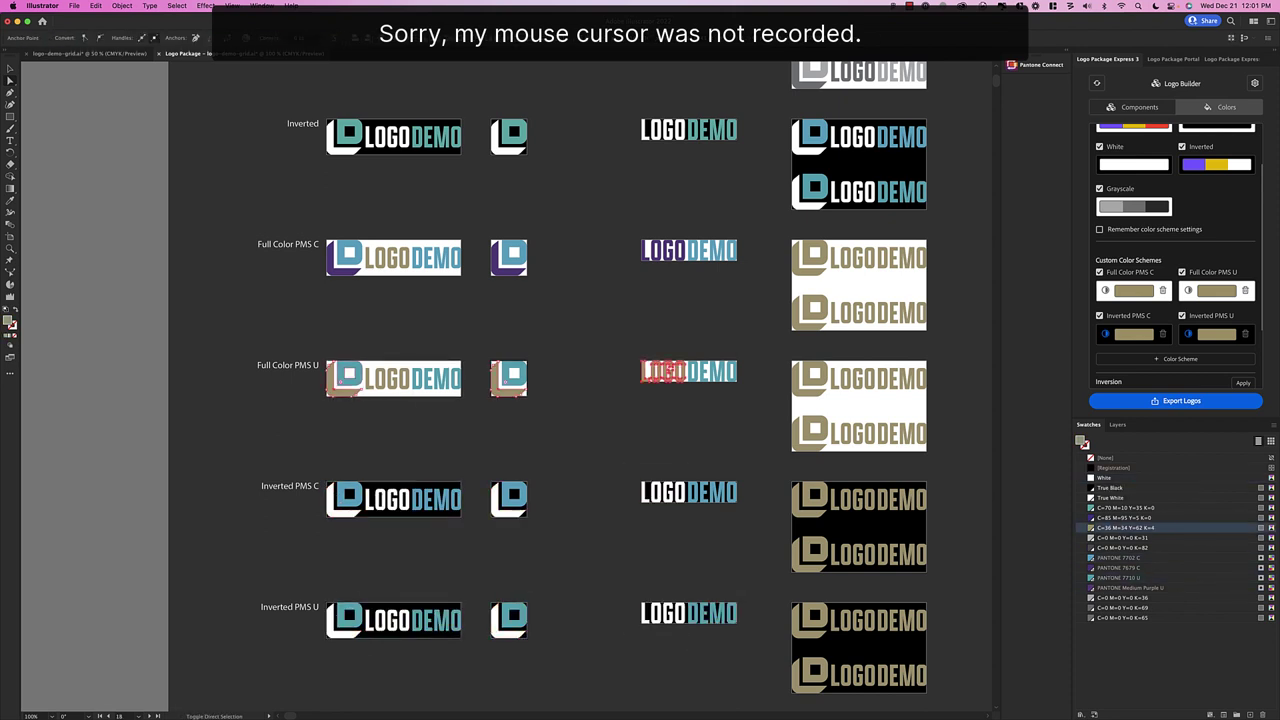
pyautogui.click(1130, 587)
pyautogui.click(388, 258)
pyautogui.click(1118, 567)
pyautogui.press('super+shift+a')
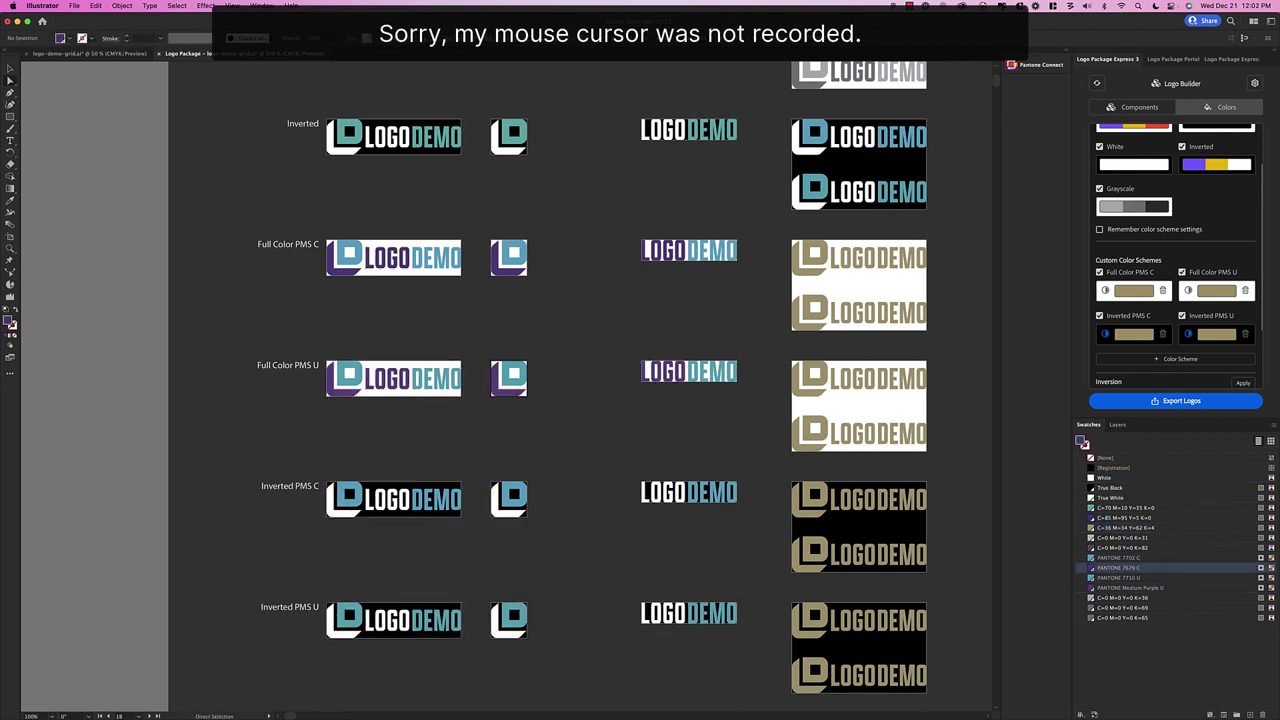
# Review the recolored PMS rows and reset the Colors component in the Logo Builder to clear its artwork
pyautogui.scroll(3, 590, 384)
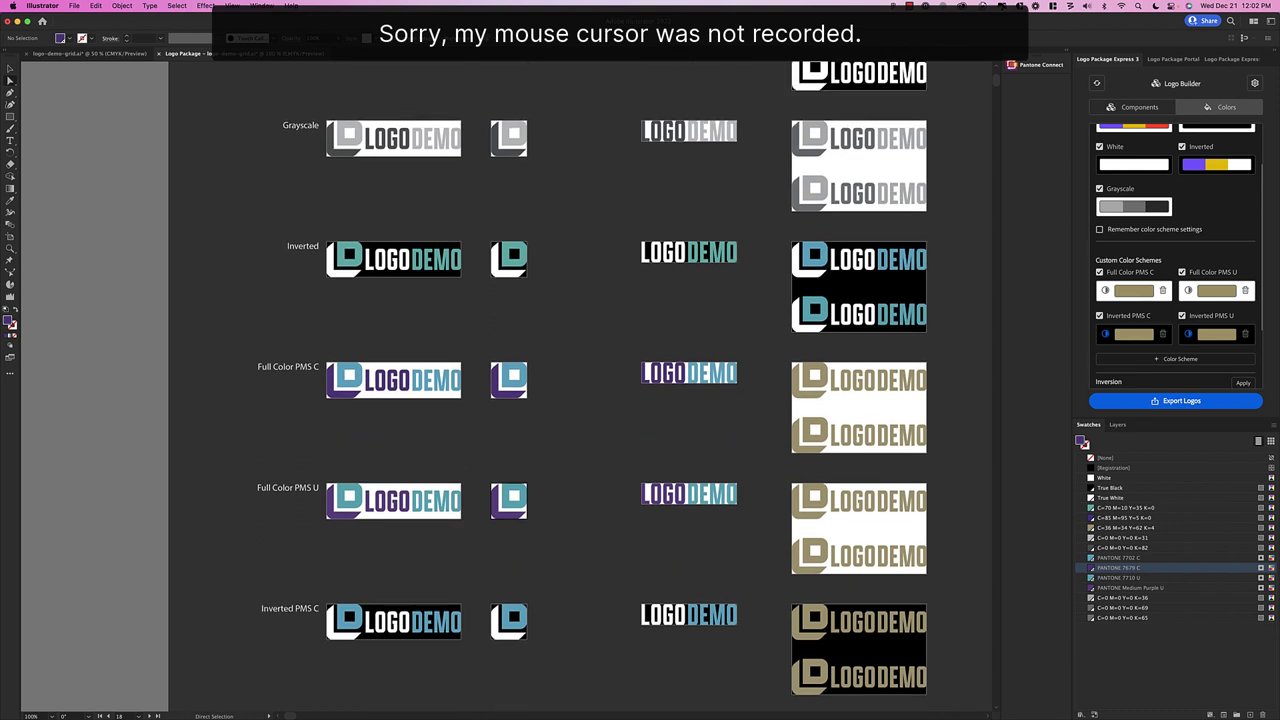
pyautogui.scroll(-2, 590, 384)
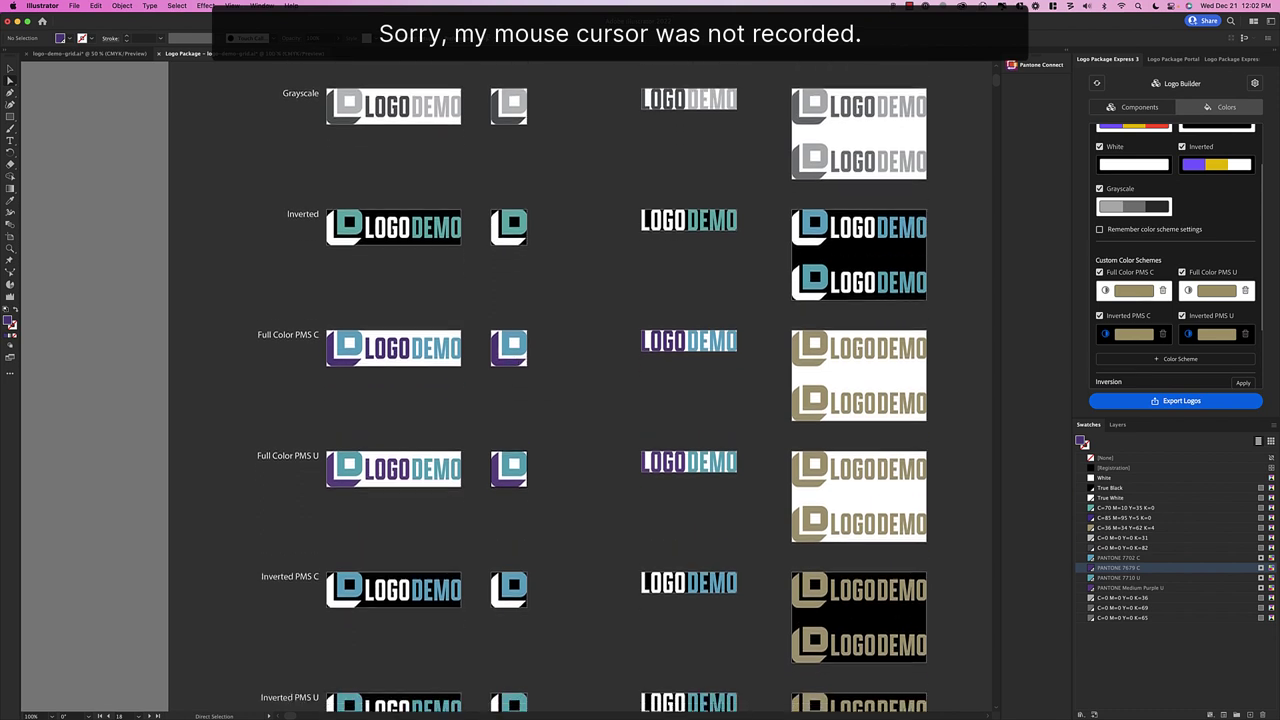
pyautogui.scroll(-2, 590, 384)
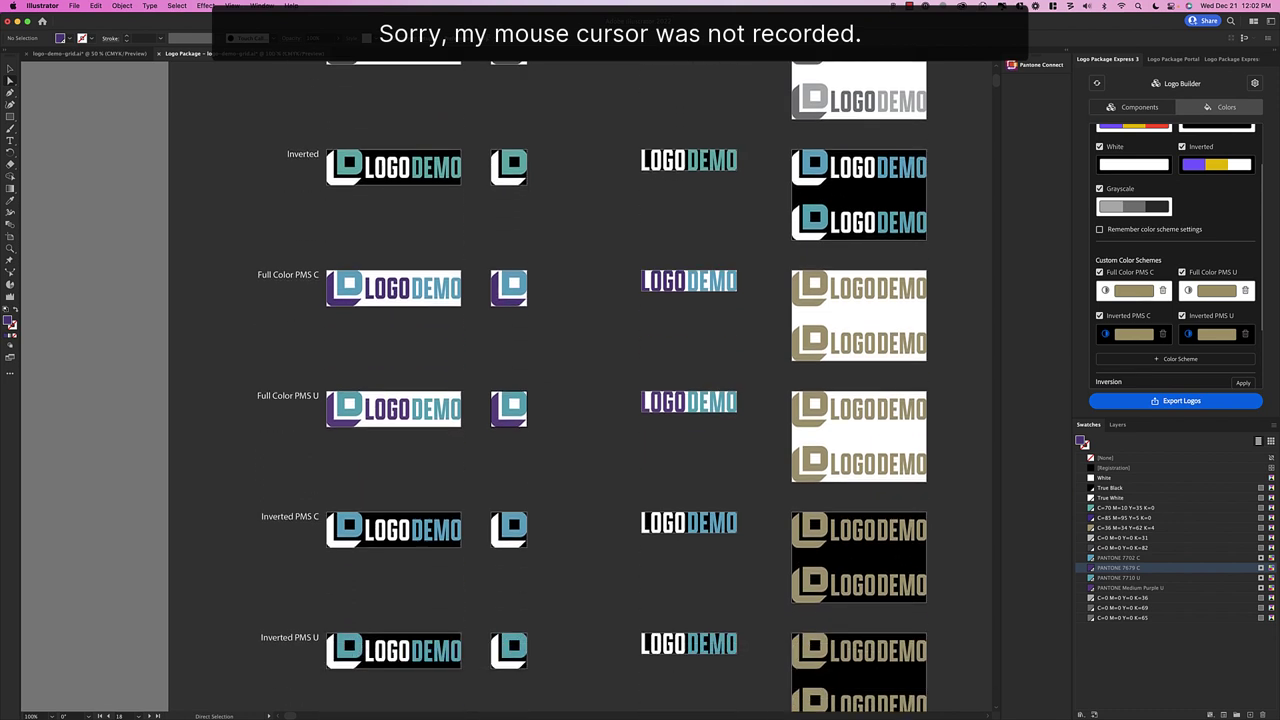
pyautogui.scroll(-3, 590, 384)
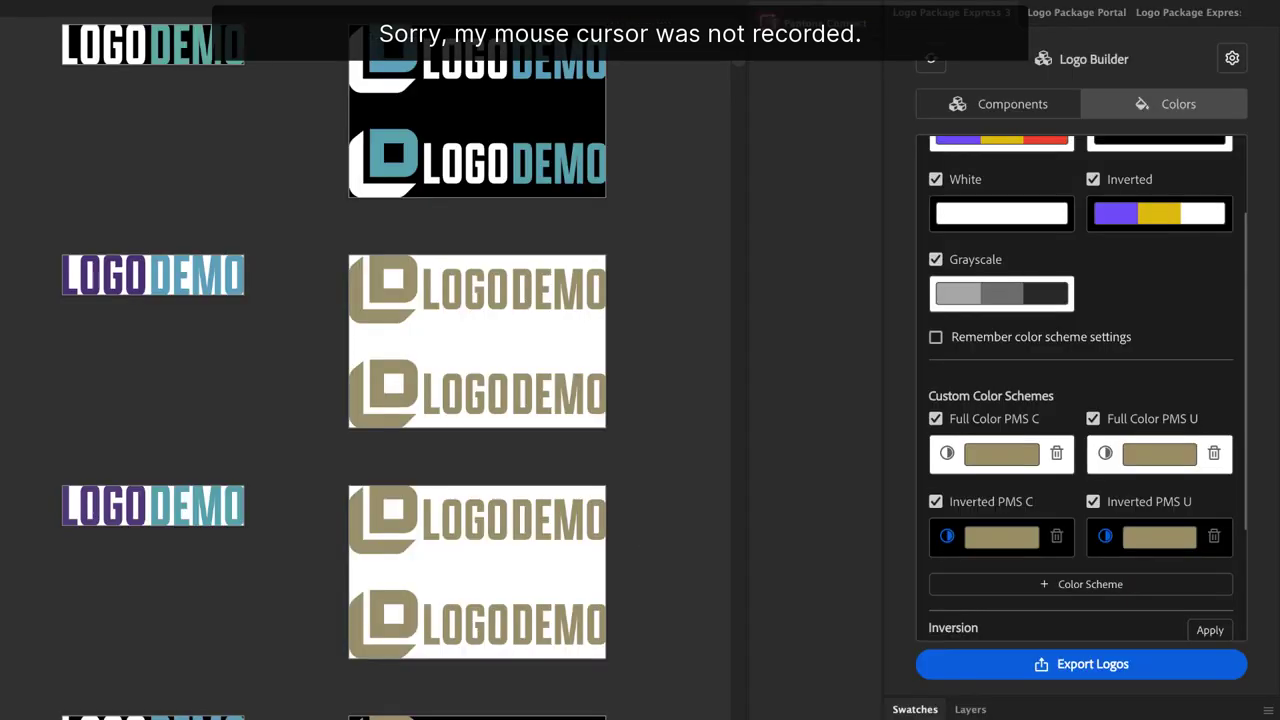
pyautogui.click(998, 104)
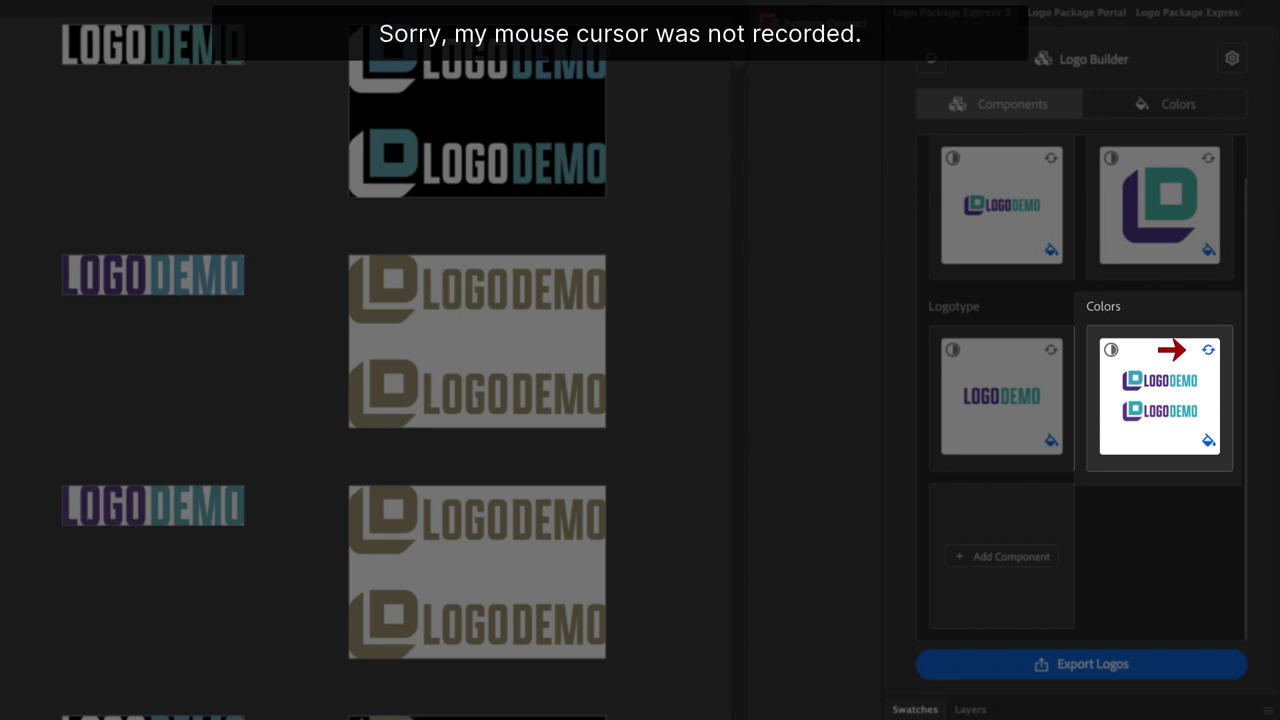
pyautogui.click(1208, 350)
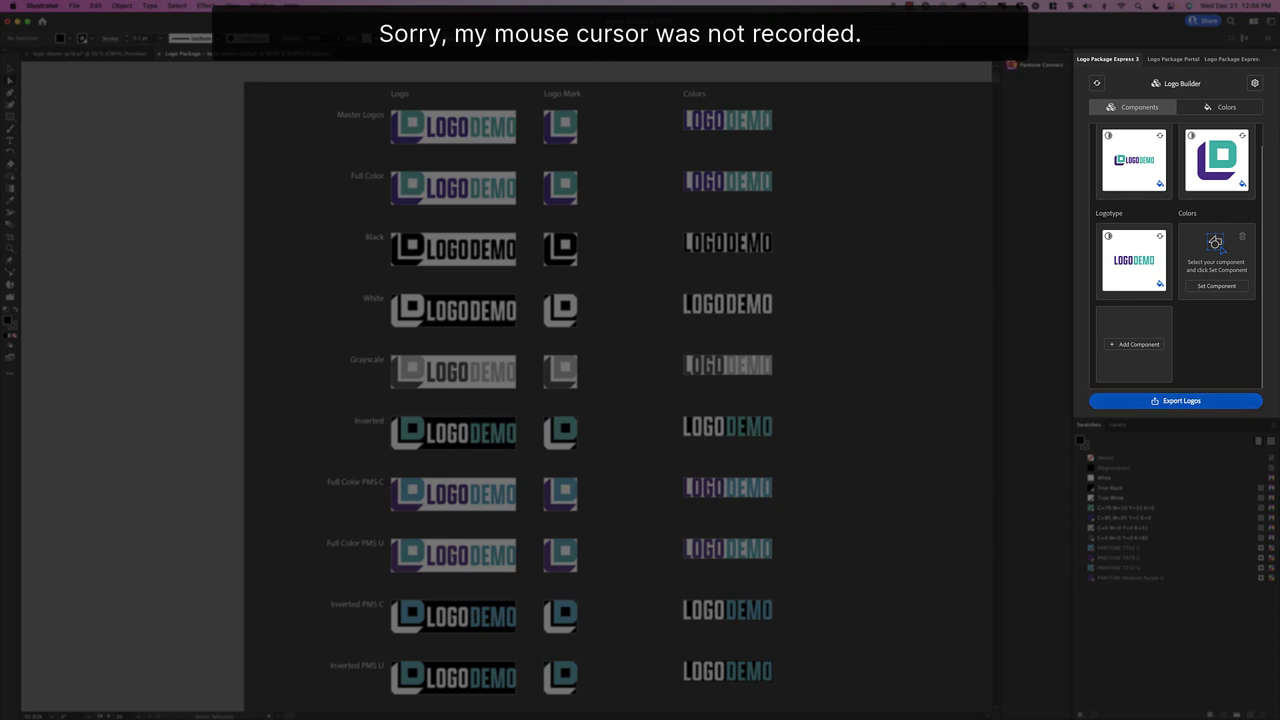
# Open the Export Logos dialog and delete all logo artwork in the four custom PMS color scheme rows
pyautogui.click(1175, 400)
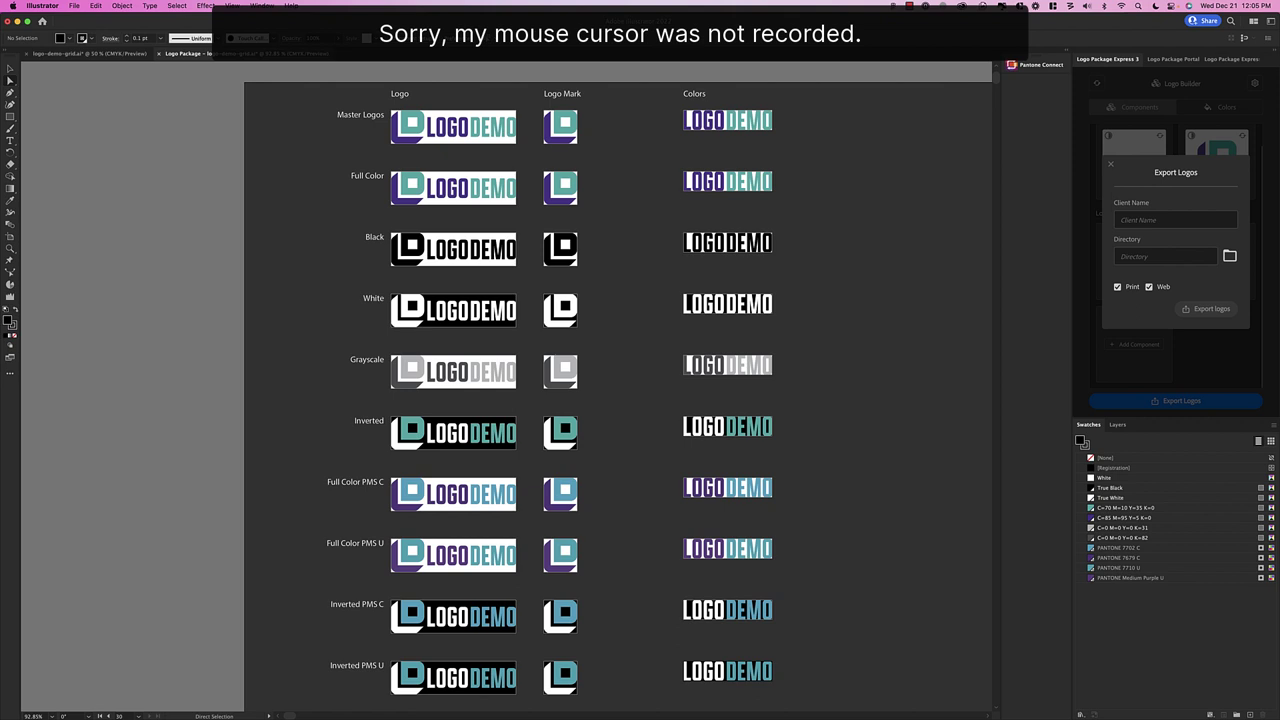
pyautogui.press('v')
pyautogui.moveTo(303, 466); pyautogui.dragTo(837, 700)
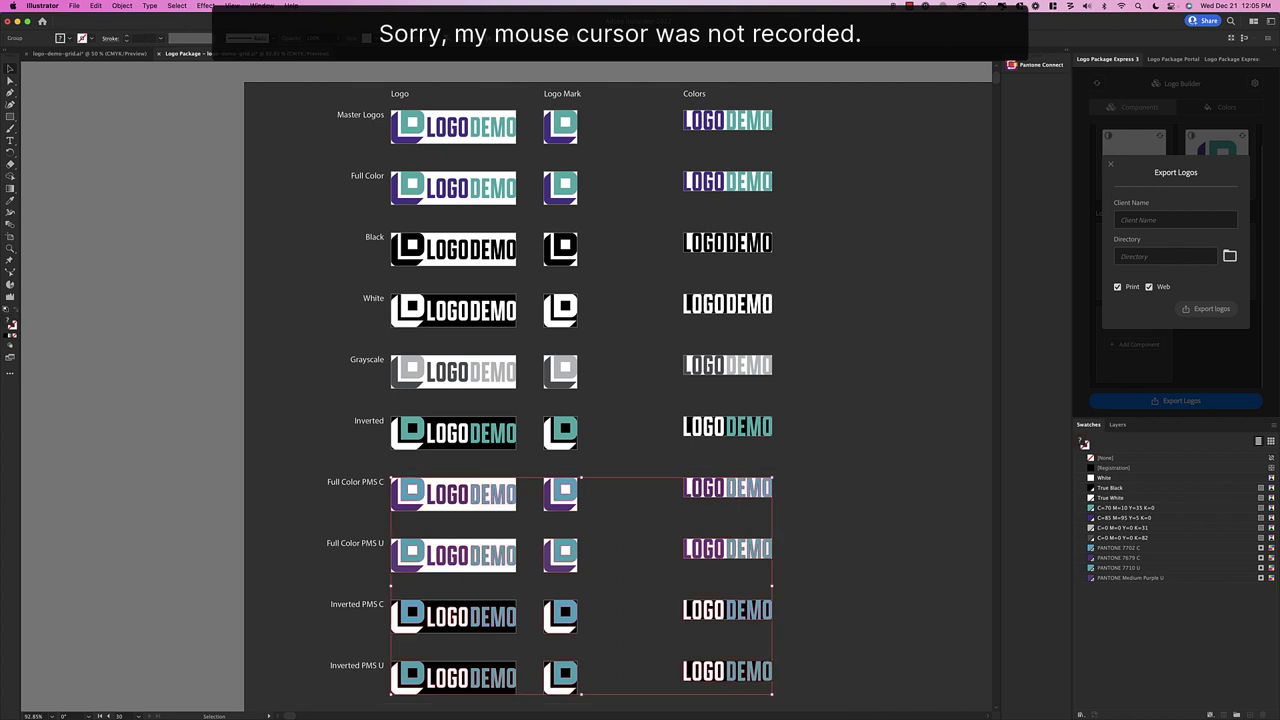
pyautogui.press('Delete')
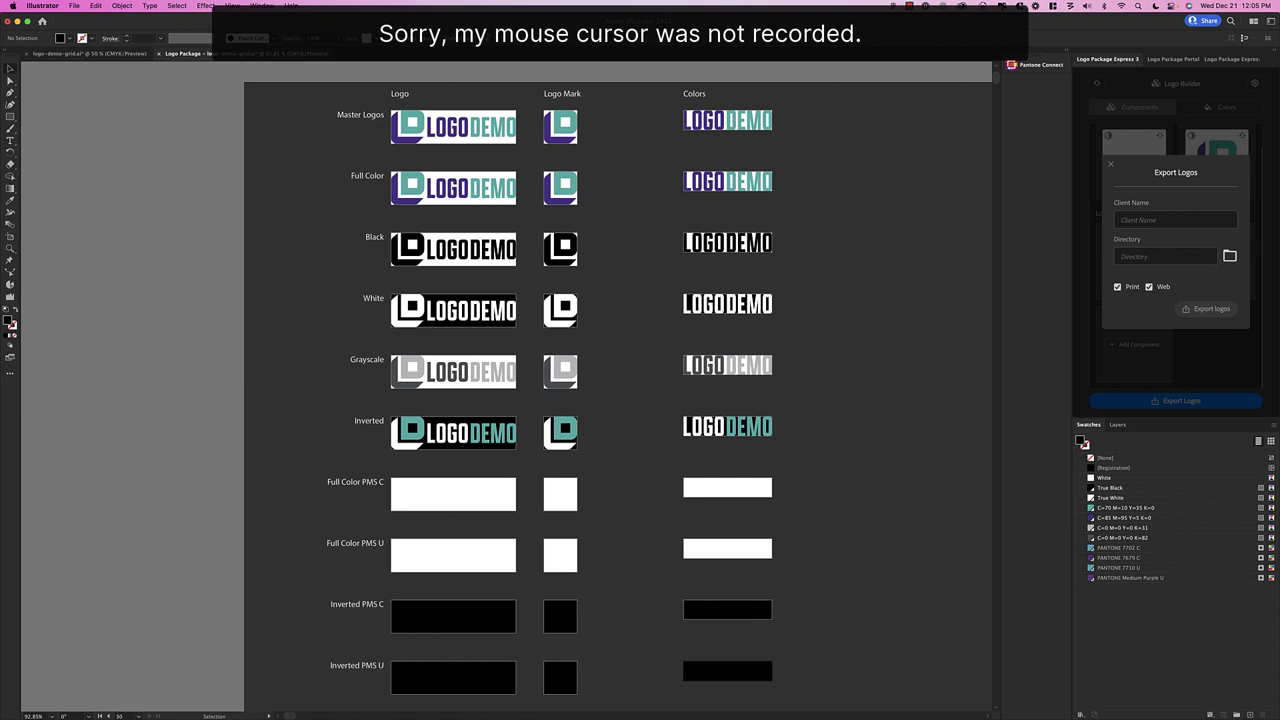
# Switch to the Demo PMS Colors folder in Finder and list the print files in Logo's Full Color Pms C folder
pyautogui.hotkey('ctrl', 'Up')
pyautogui.click(497, 508)
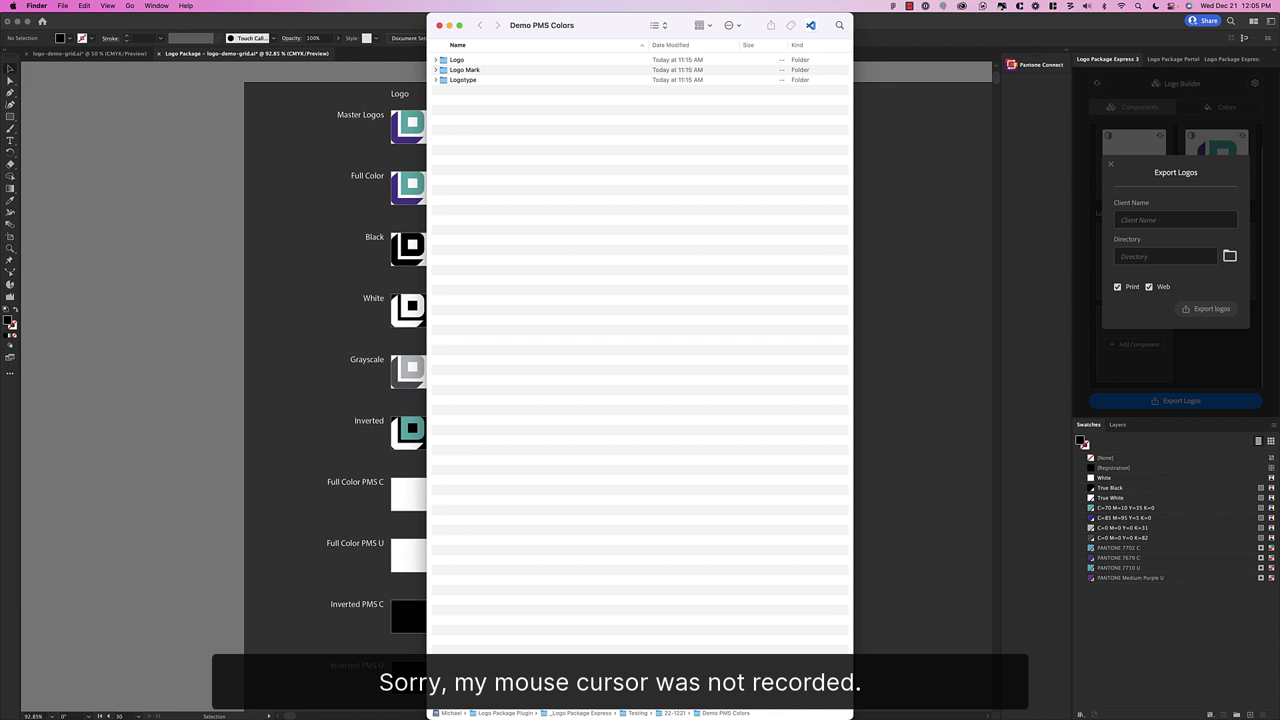
pyautogui.click(436, 60)
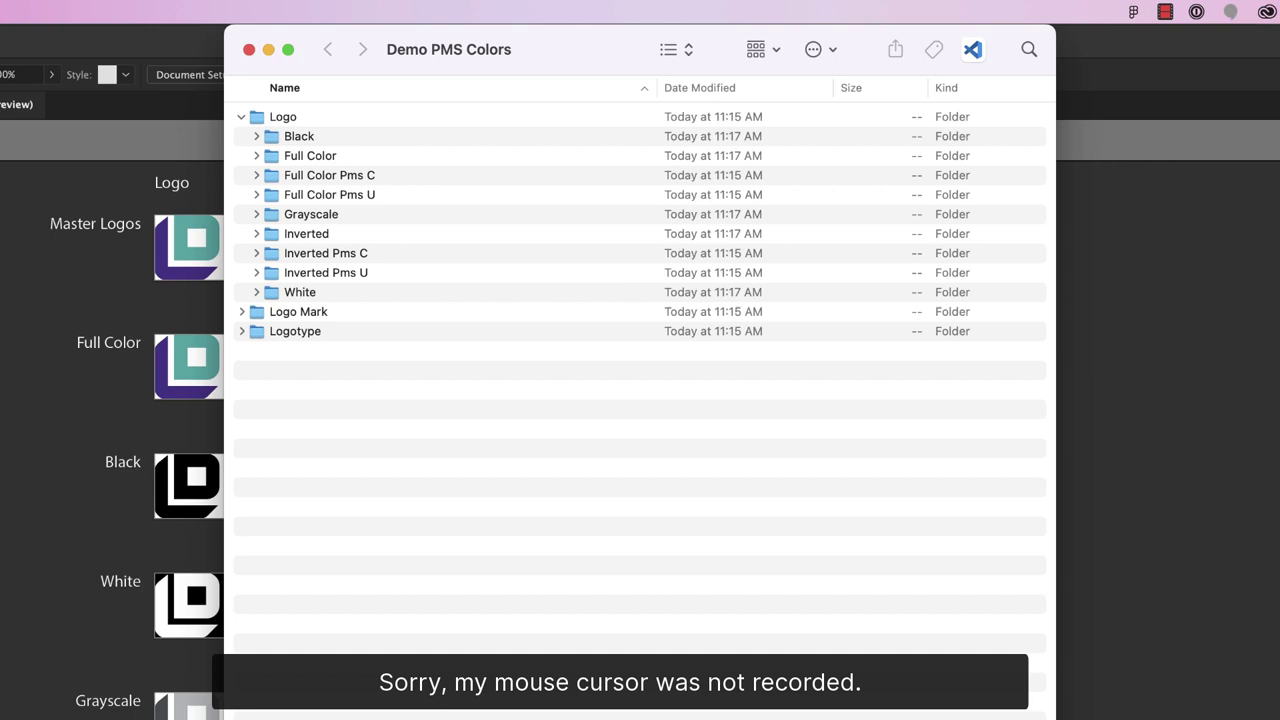
pyautogui.click(256, 175)
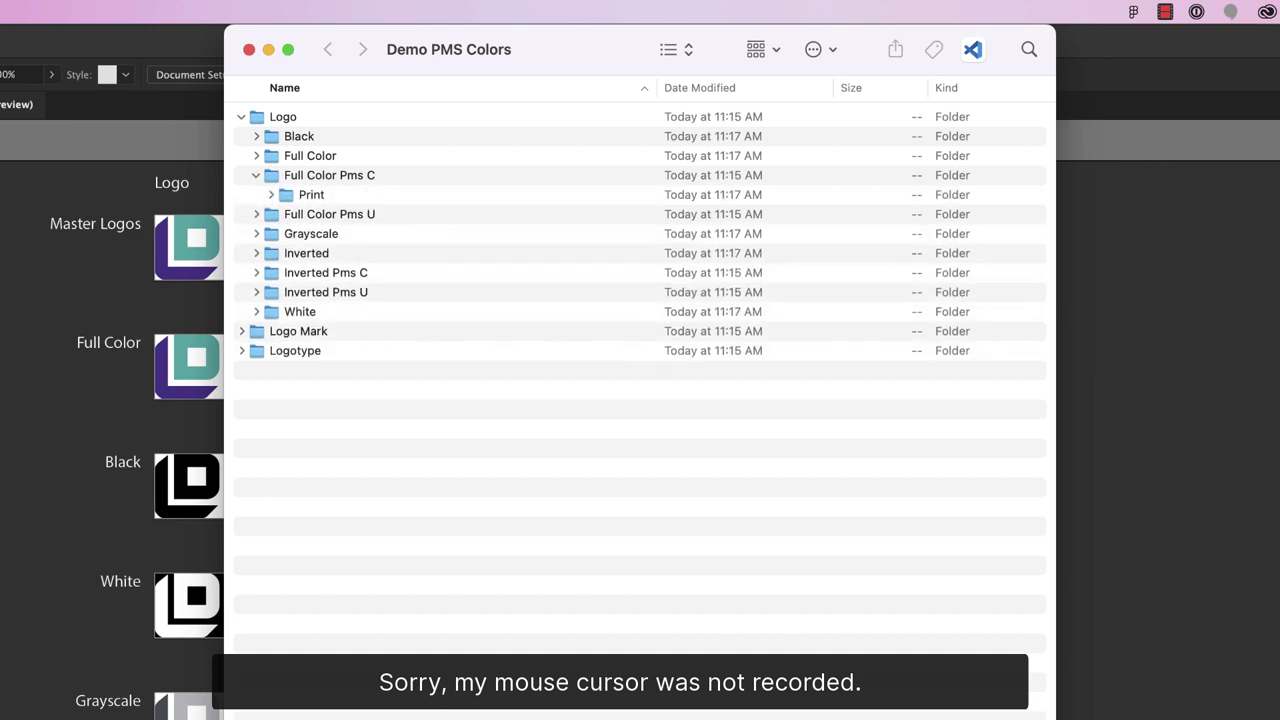
pyautogui.click(270, 195)
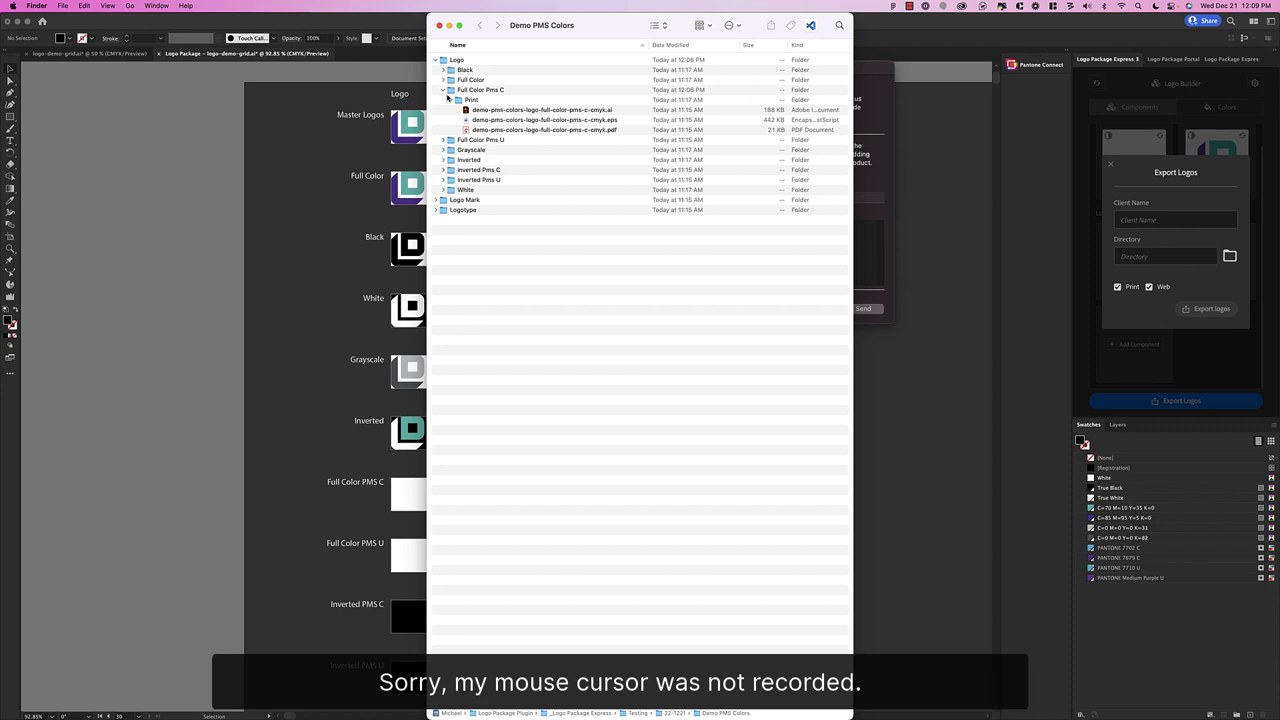
# Expand the Logotype and Logo Mark folders, and show the files in Logo's Full Color Pms C and Full Color Pms U folders
pyautogui.click(437, 210)
pyautogui.click(437, 200)
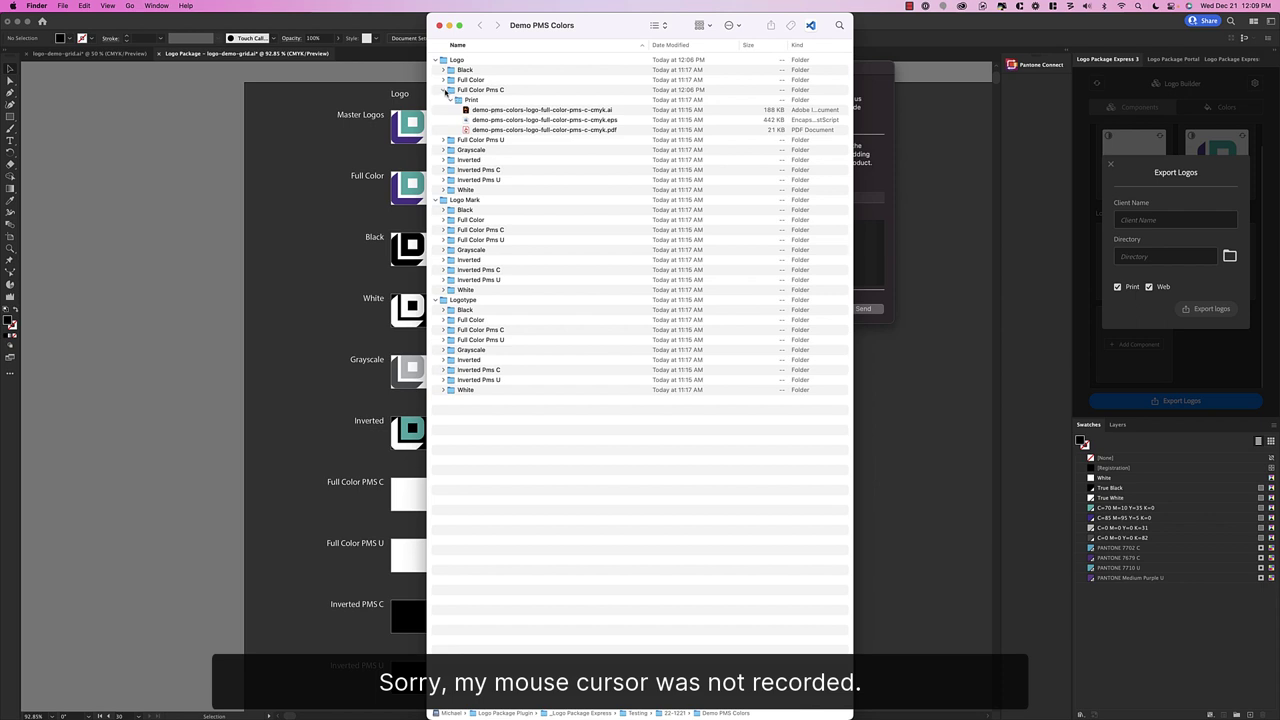
pyautogui.click(444, 91)
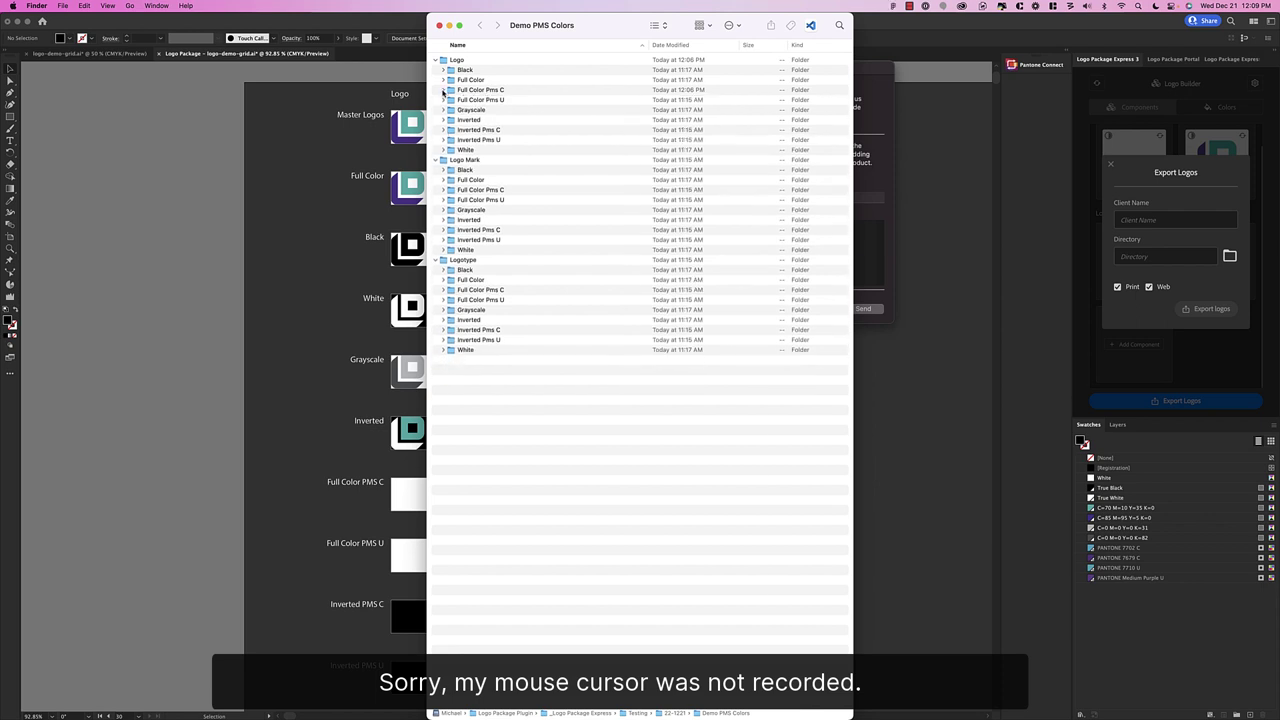
pyautogui.click(443, 91)
pyautogui.click(442, 141)
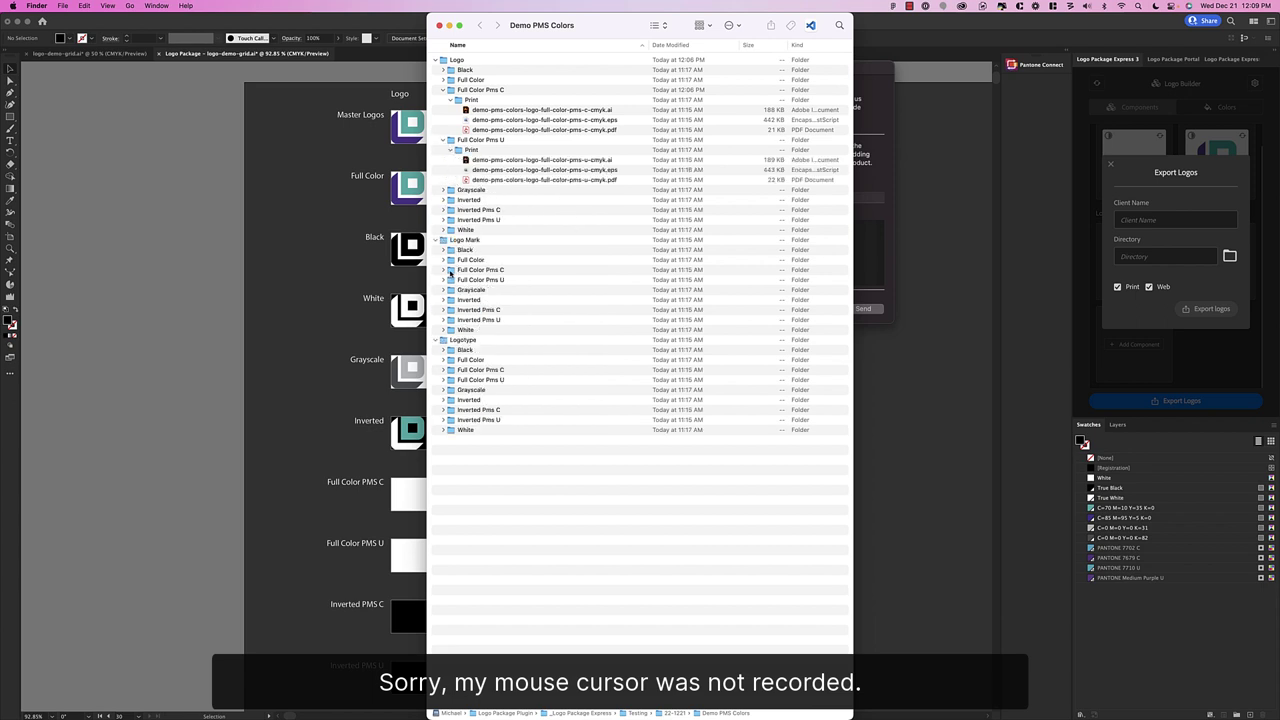
# List the print files in Logo Mark's Full Color Pms C and U folders and Logotype's Full Color and Inverted Pms C and U folders
pyautogui.click(443, 270)
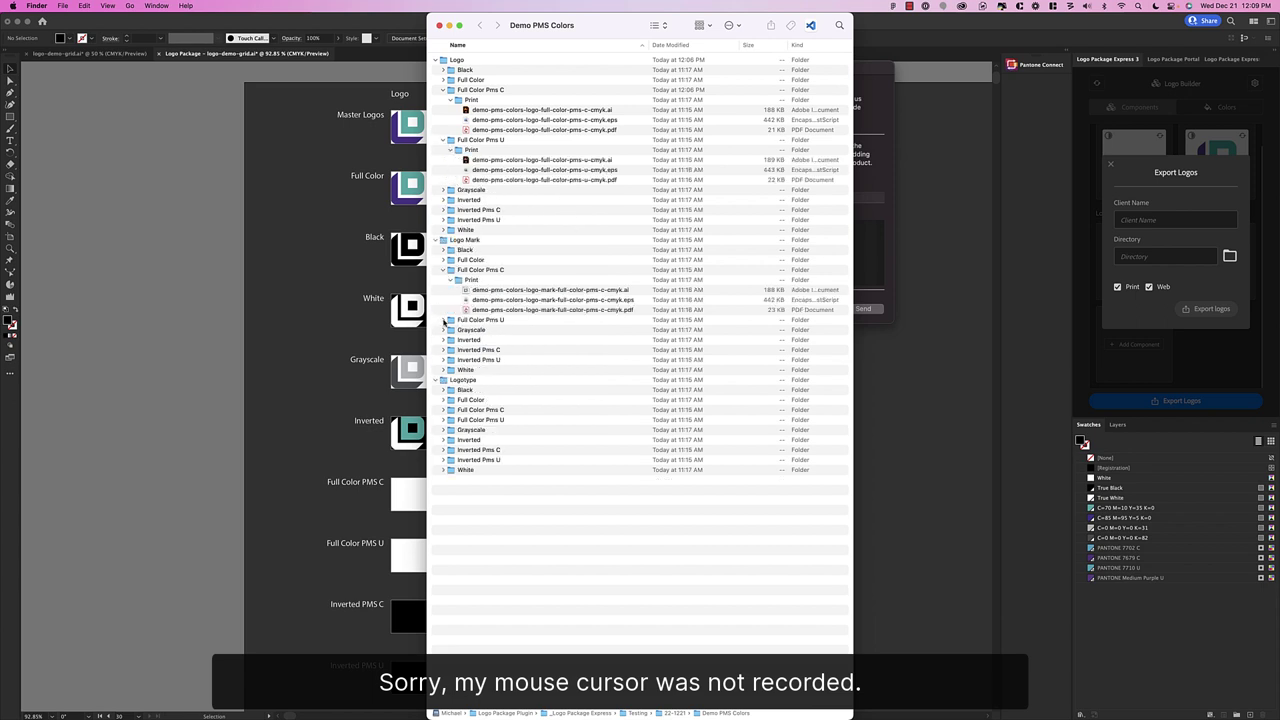
pyautogui.click(443, 320)
pyautogui.click(443, 450)
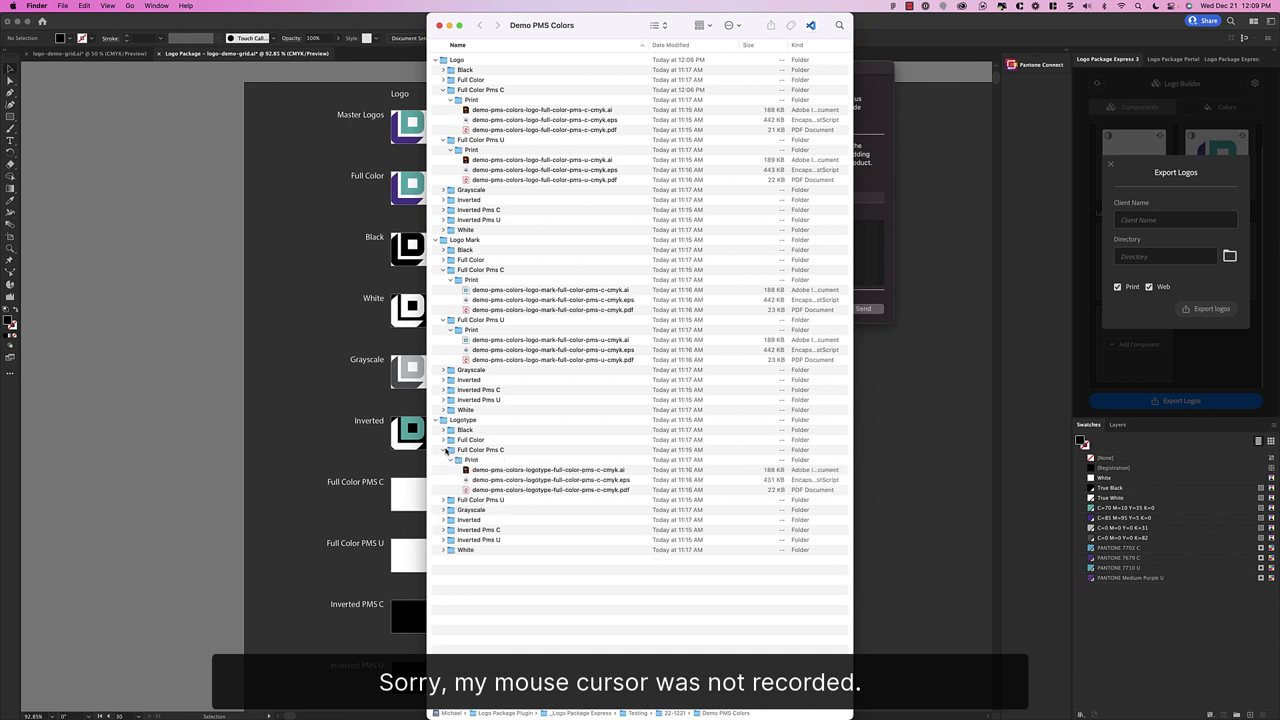
pyautogui.click(444, 500)
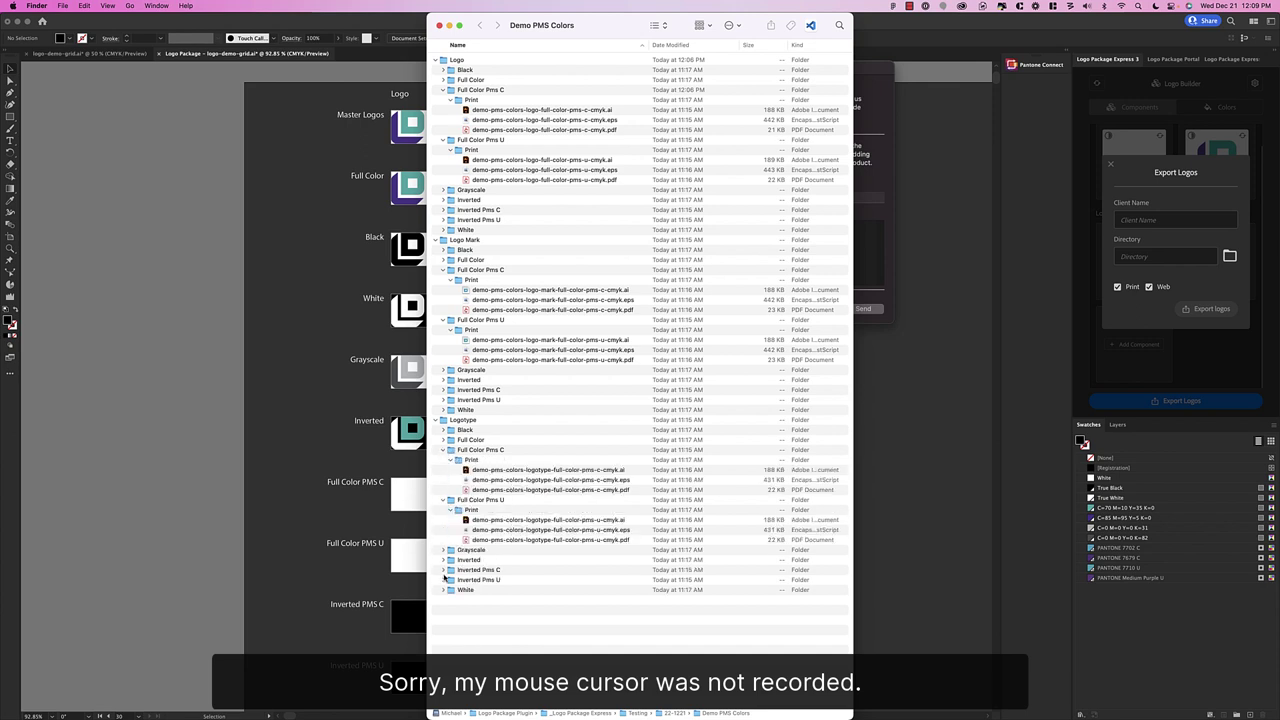
pyautogui.click(443, 570)
pyautogui.click(443, 620)
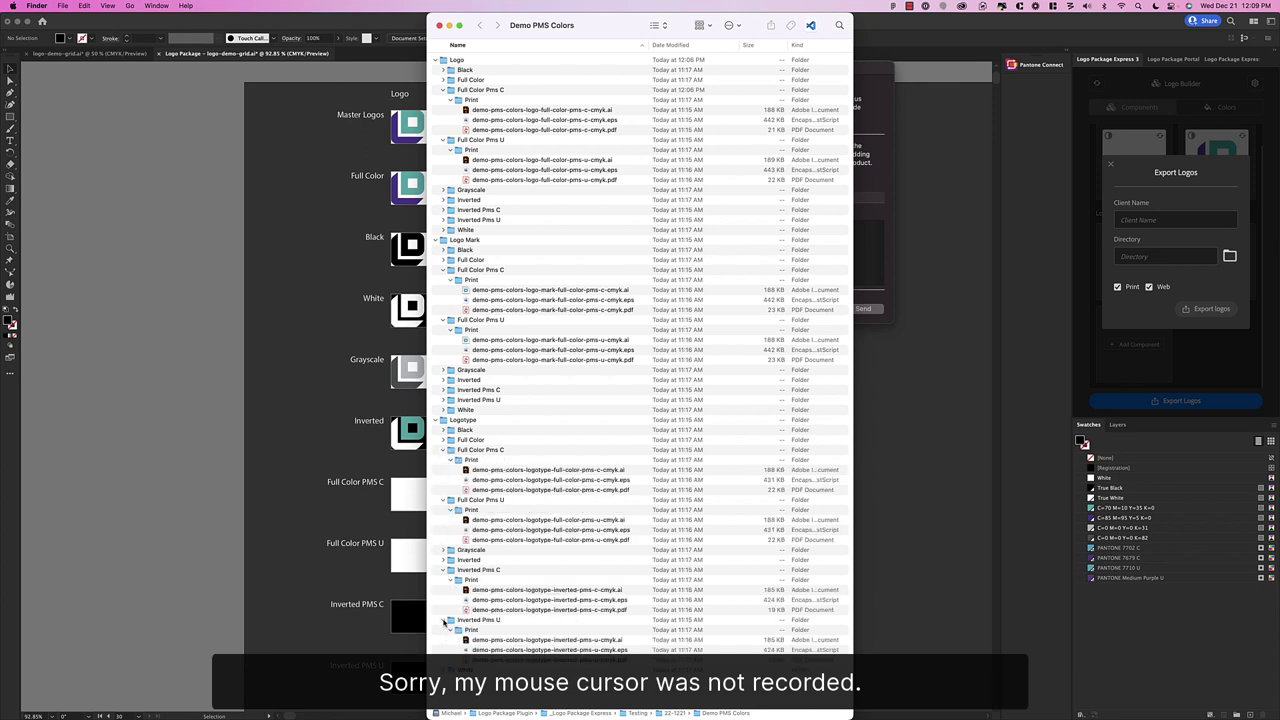
# Select all AI, EPS and PDF files in Logotype's Inverted Pms U, Inverted Pms C, Full Color Pms U and Full Color Pms C folders
pyautogui.click(548, 662)
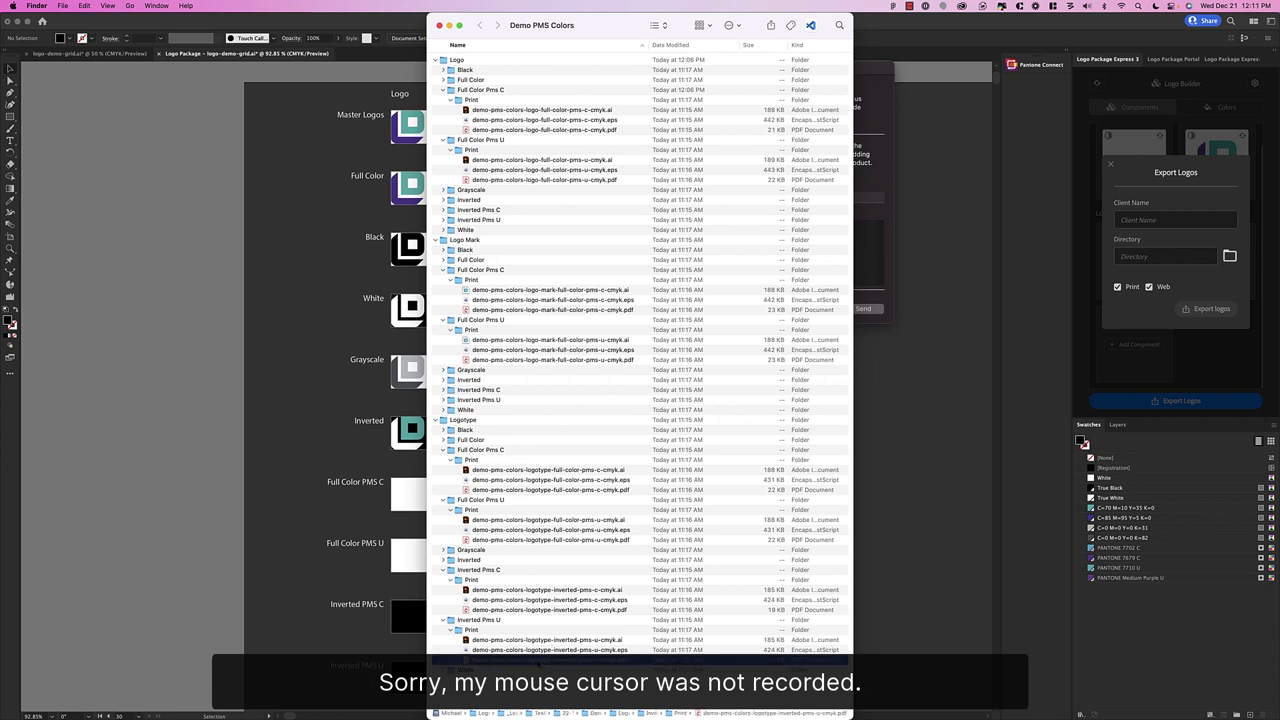
pyautogui.keyDown('shift'); pyautogui.click(531, 640); pyautogui.keyUp('shift')
pyautogui.keyDown('super'); pyautogui.click(535, 610); pyautogui.keyUp('super')
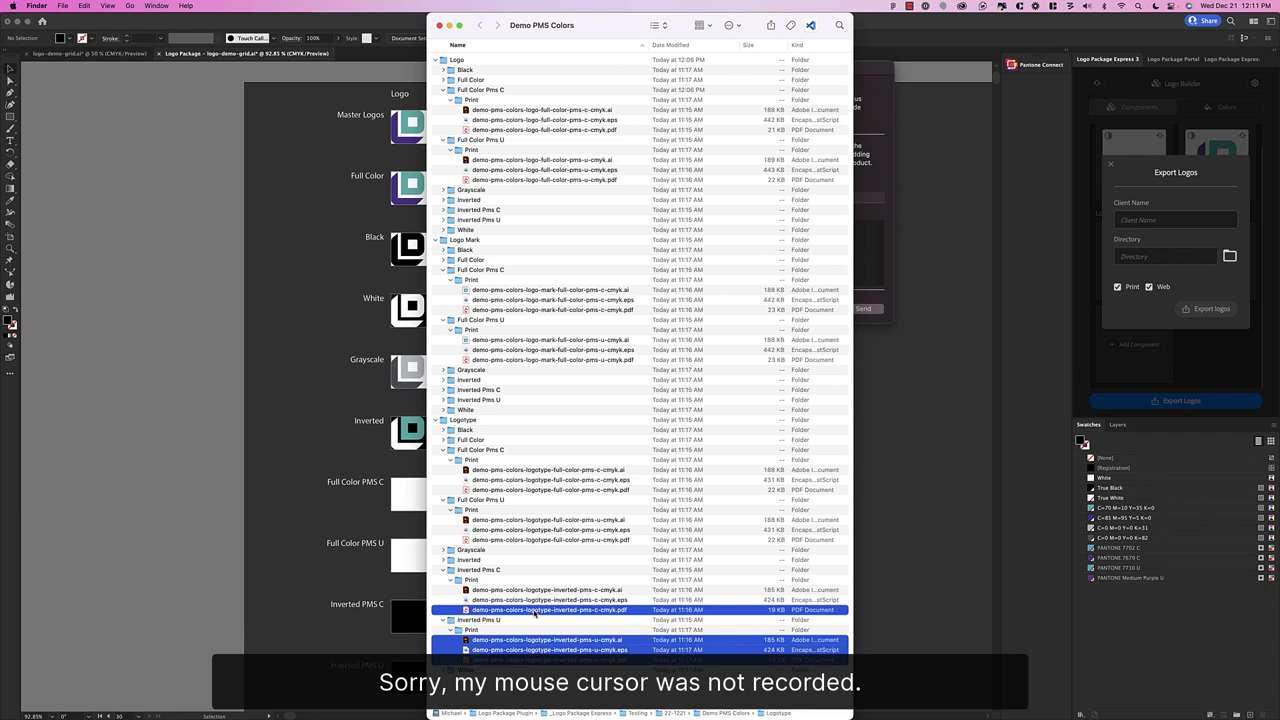
pyautogui.keyDown('shift'); pyautogui.click(531, 591); pyautogui.keyUp('shift')
pyautogui.keyDown('super'); pyautogui.click(509, 538); pyautogui.keyUp('super')
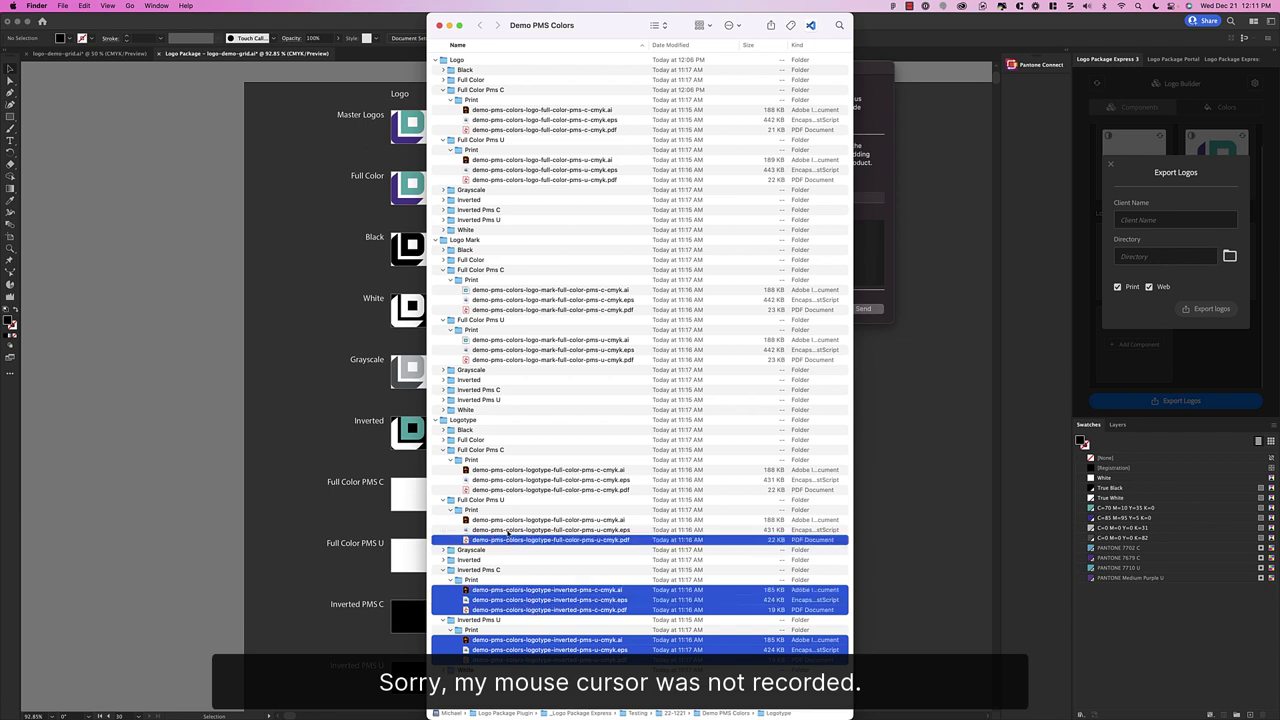
pyautogui.keyDown('shift'); pyautogui.click(509, 521); pyautogui.keyUp('shift')
pyautogui.keyDown('super'); pyautogui.click(509, 490); pyautogui.keyUp('super')
pyautogui.keyDown('shift'); pyautogui.click(509, 470); pyautogui.keyUp('shift')
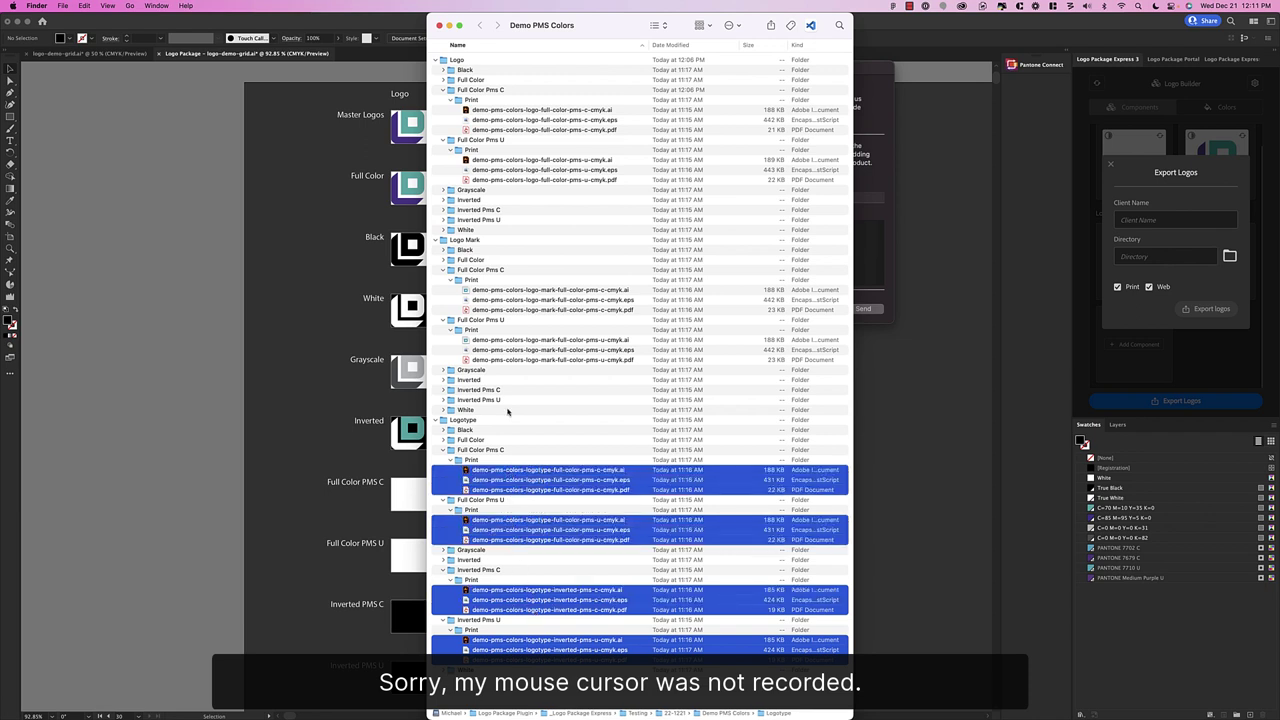
# Add all Full Color Pms U and Full Color Pms C print files of Logo Mark and Logo to the selection
pyautogui.keyDown('super'); pyautogui.click(512, 360); pyautogui.keyUp('super')
pyautogui.keyDown('shift'); pyautogui.click(512, 340); pyautogui.keyUp('shift')
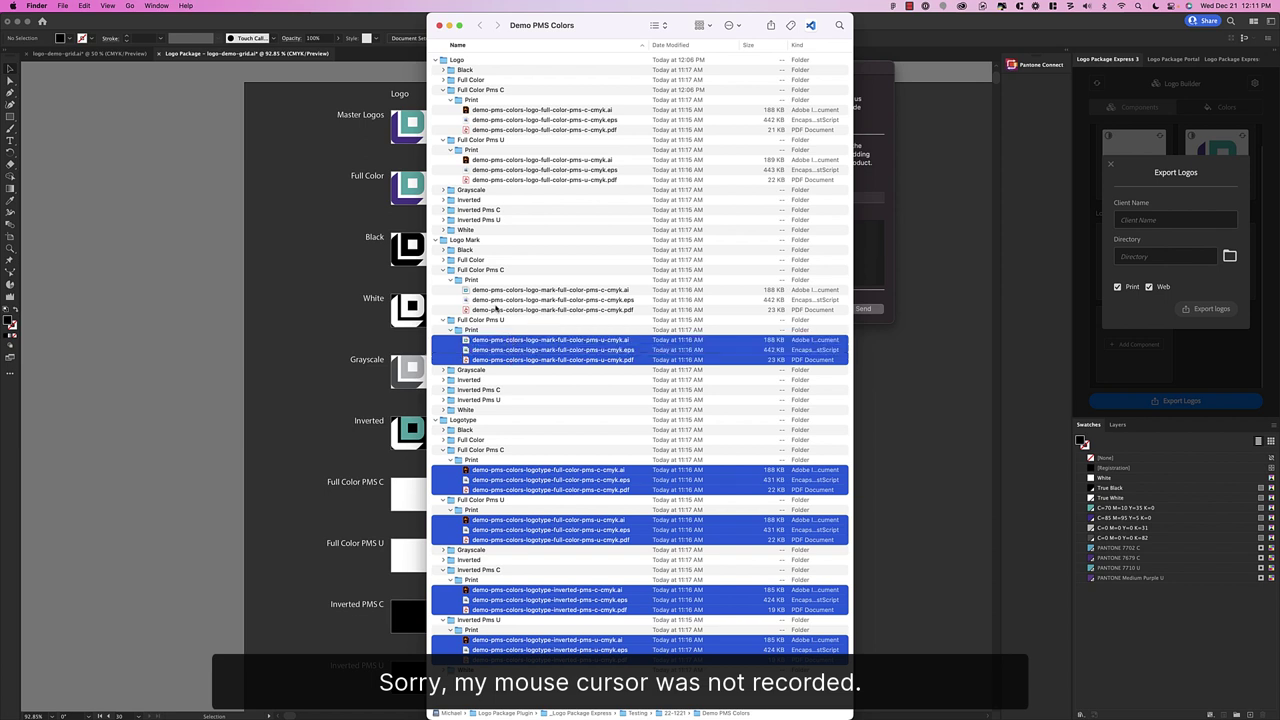
pyautogui.keyDown('super'); pyautogui.click(497, 310); pyautogui.keyUp('super')
pyautogui.keyDown('shift'); pyautogui.click(501, 290); pyautogui.keyUp('shift')
pyautogui.keyDown('super'); pyautogui.click(530, 179); pyautogui.keyUp('super')
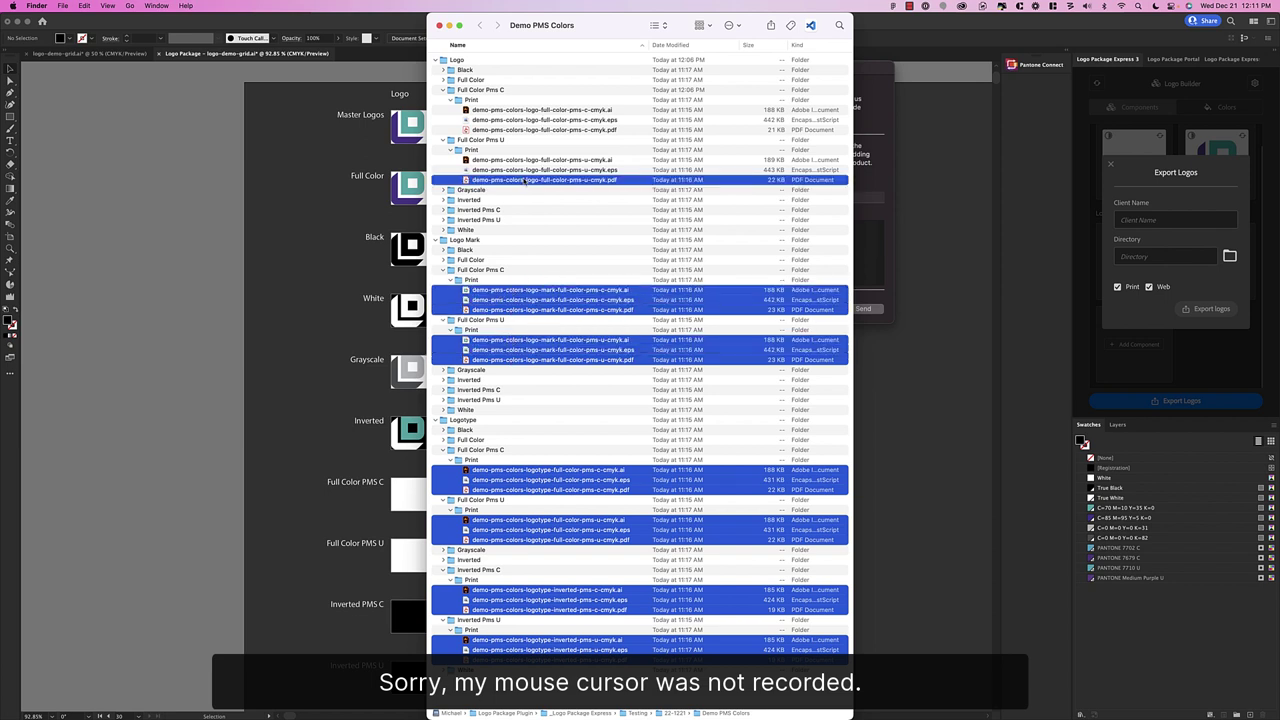
pyautogui.keyDown('shift'); pyautogui.click(526, 160); pyautogui.keyUp('shift')
pyautogui.keyDown('super'); pyautogui.click(505, 130); pyautogui.keyUp('super')
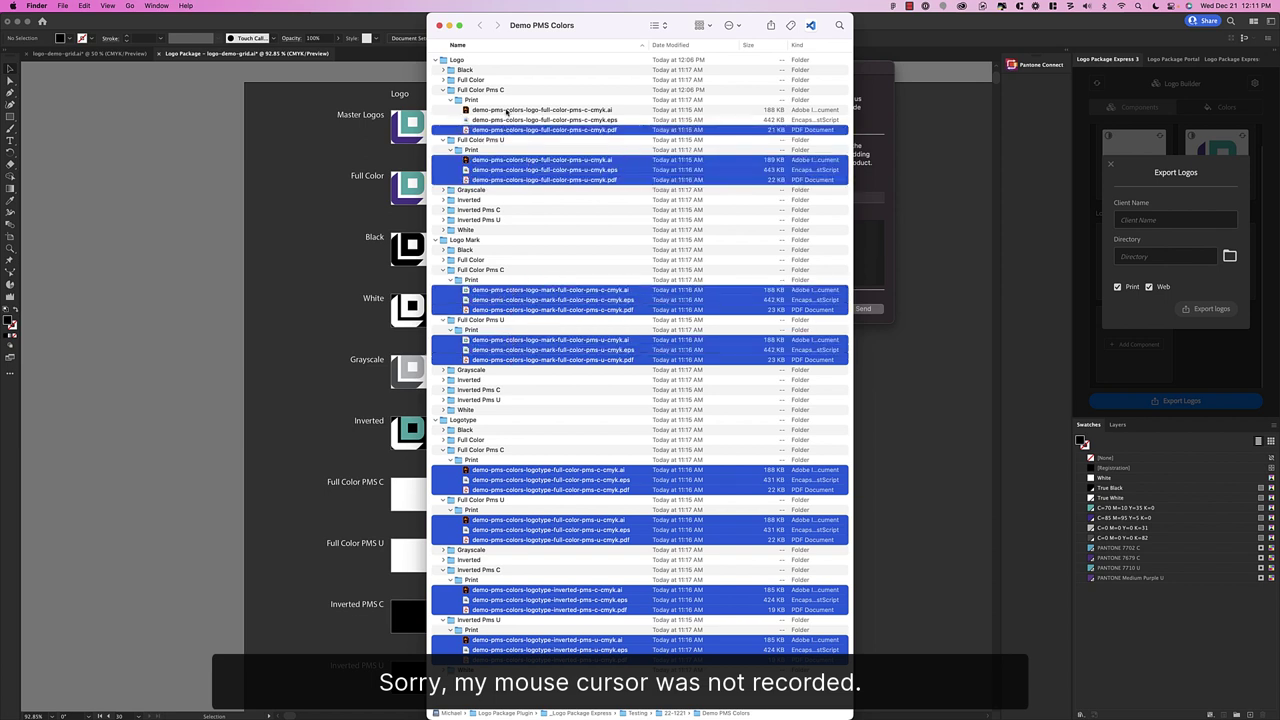
pyautogui.keyDown('shift'); pyautogui.click(507, 110); pyautogui.keyUp('shift')
# Expand Logo Mark's Inverted Pms C and Inverted Pms U folders and add their print files to the selection
pyautogui.click(443, 390)
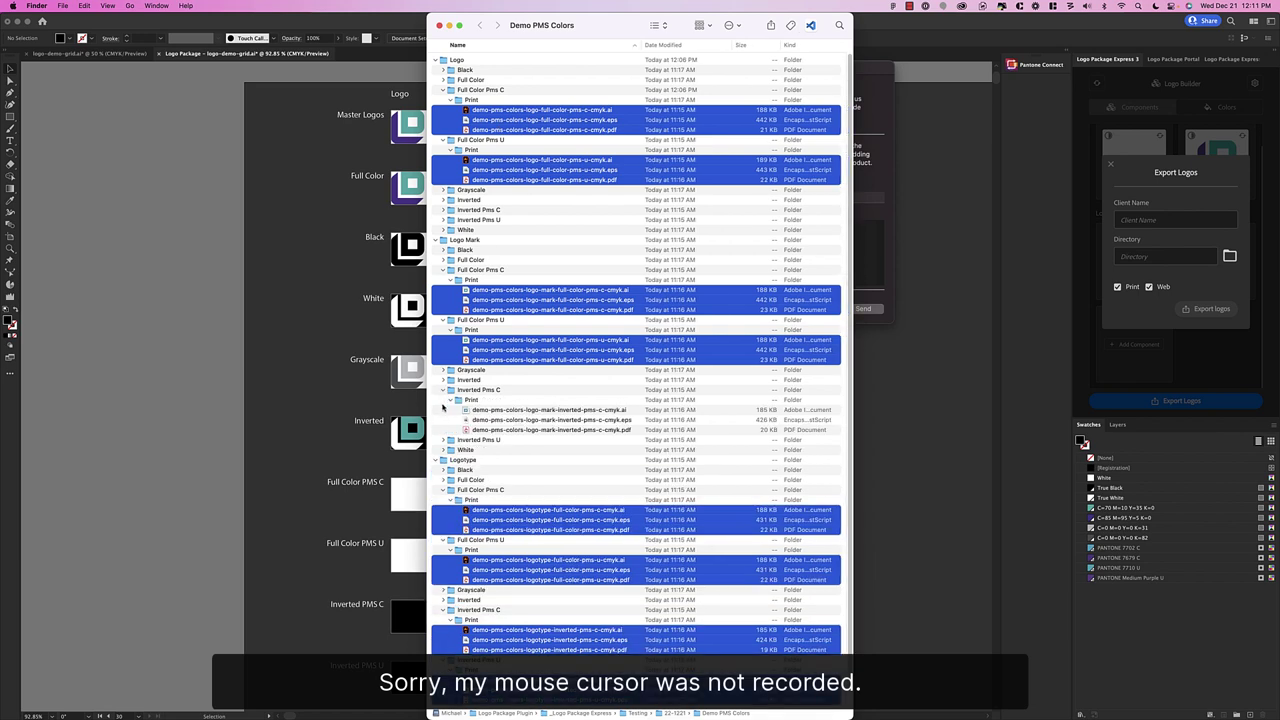
pyautogui.click(443, 440)
pyautogui.keyDown('super'); pyautogui.click(528, 480); pyautogui.keyUp('super')
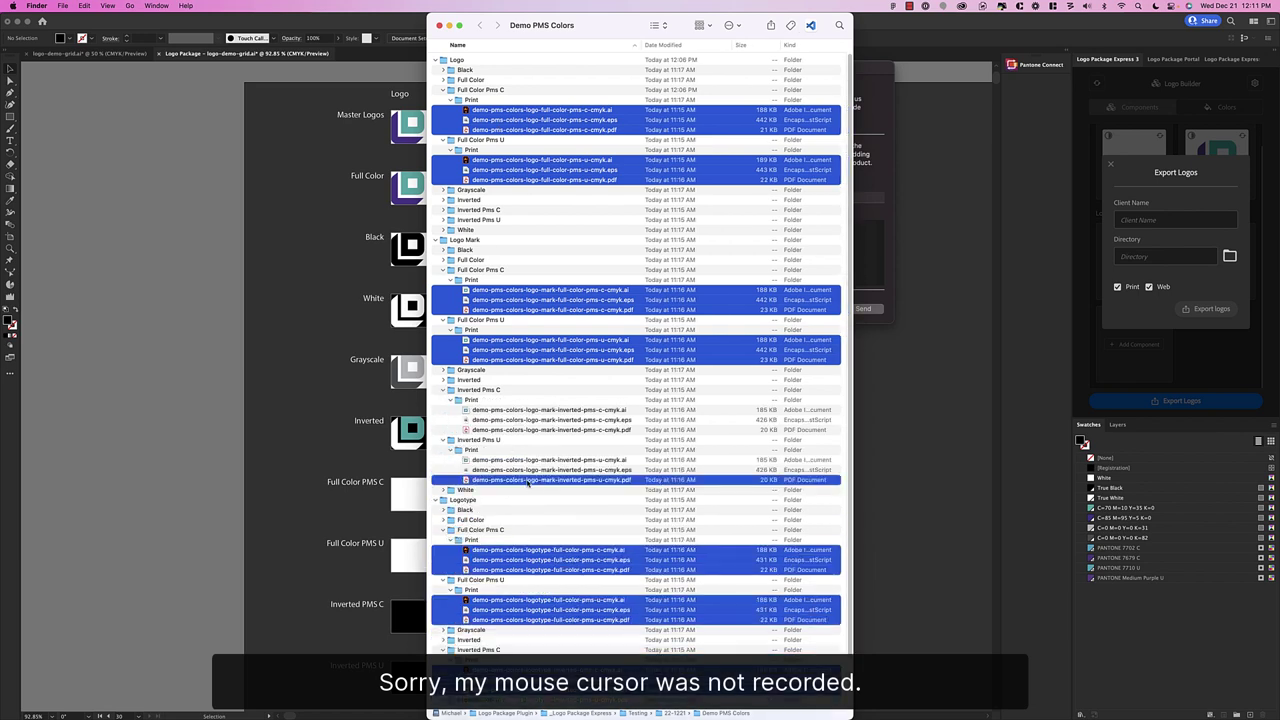
pyautogui.keyDown('shift'); pyautogui.click(528, 460); pyautogui.keyUp('shift')
pyautogui.keyDown('super'); pyautogui.click(531, 430); pyautogui.keyUp('super')
pyautogui.keyDown('shift'); pyautogui.click(534, 410); pyautogui.keyUp('shift')
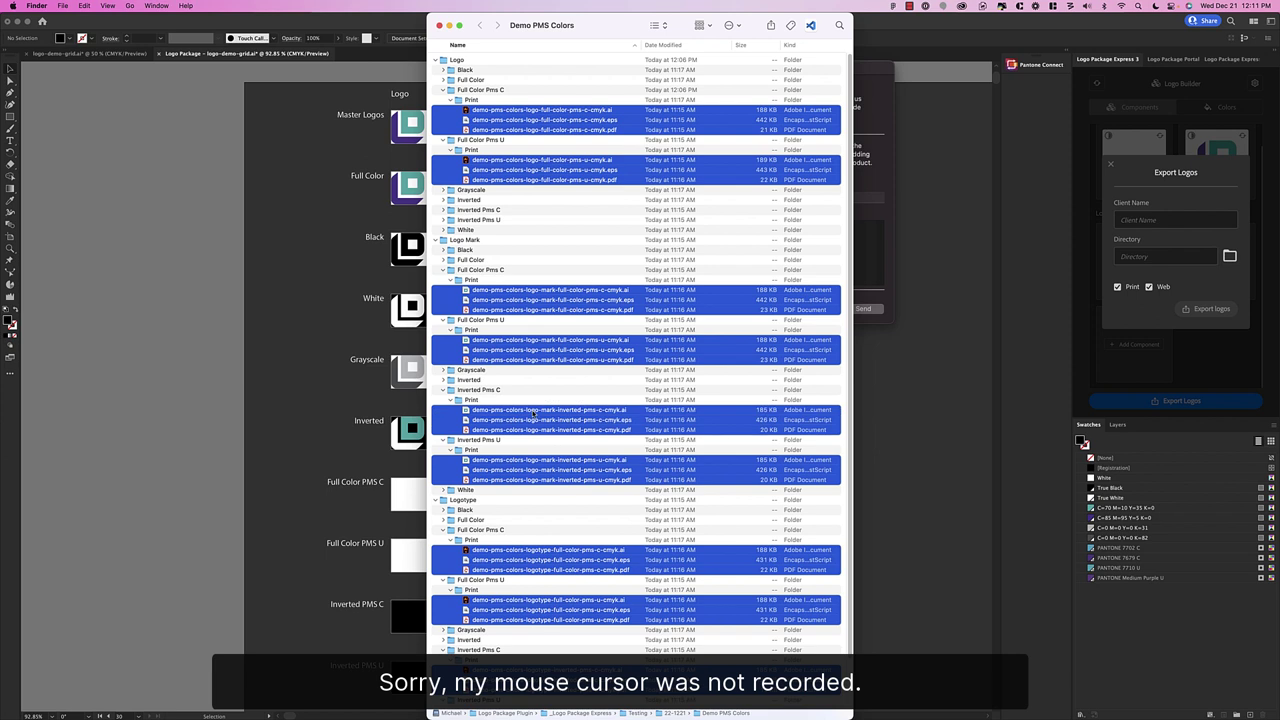
# Batch-rename the selected PMS files by replacing "-cmyk" with nothing, and select the Logo folder
pyautogui.scroll(-1, 620, 400)
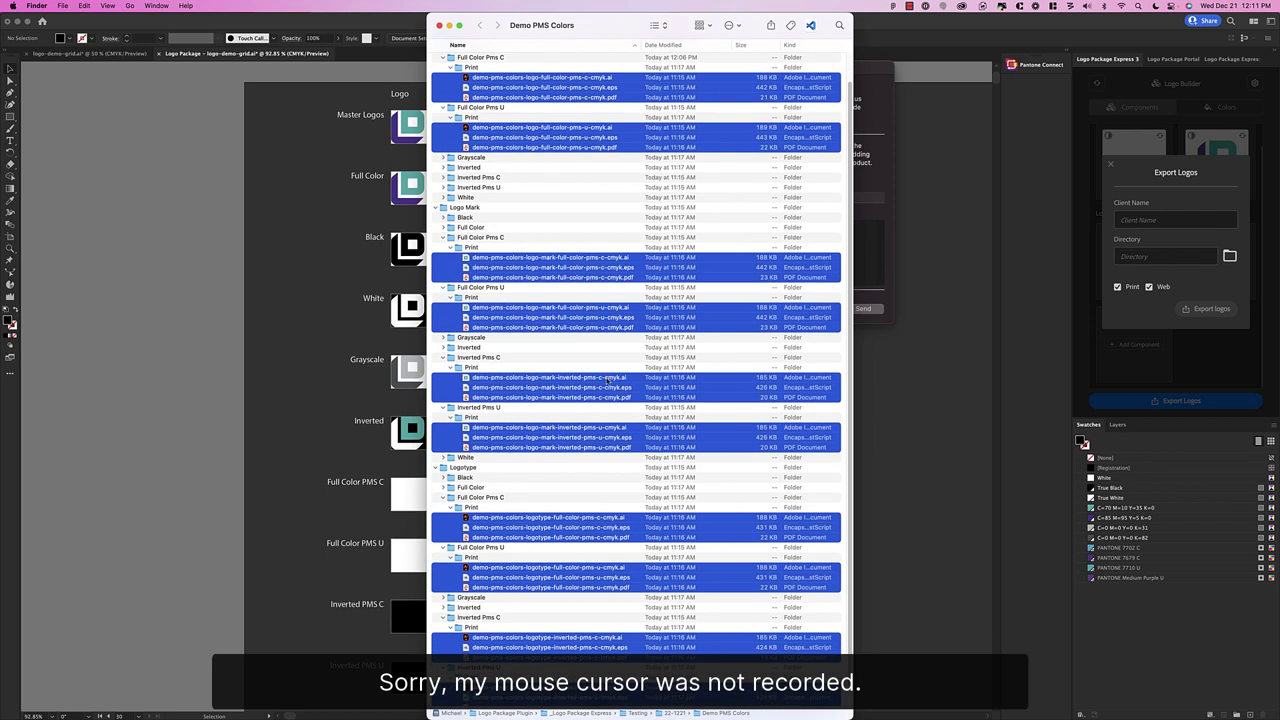
pyautogui.rightClick(605, 384)
pyautogui.click(625, 457)
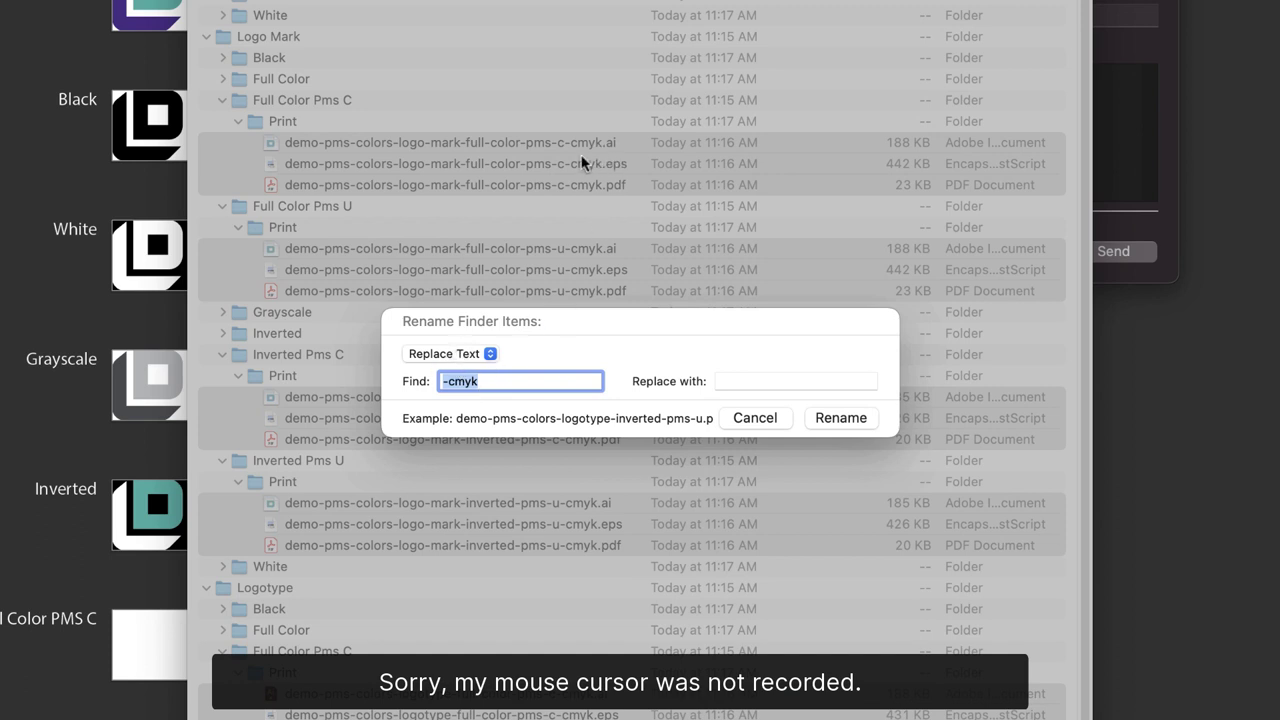
pyautogui.click(727, 377)
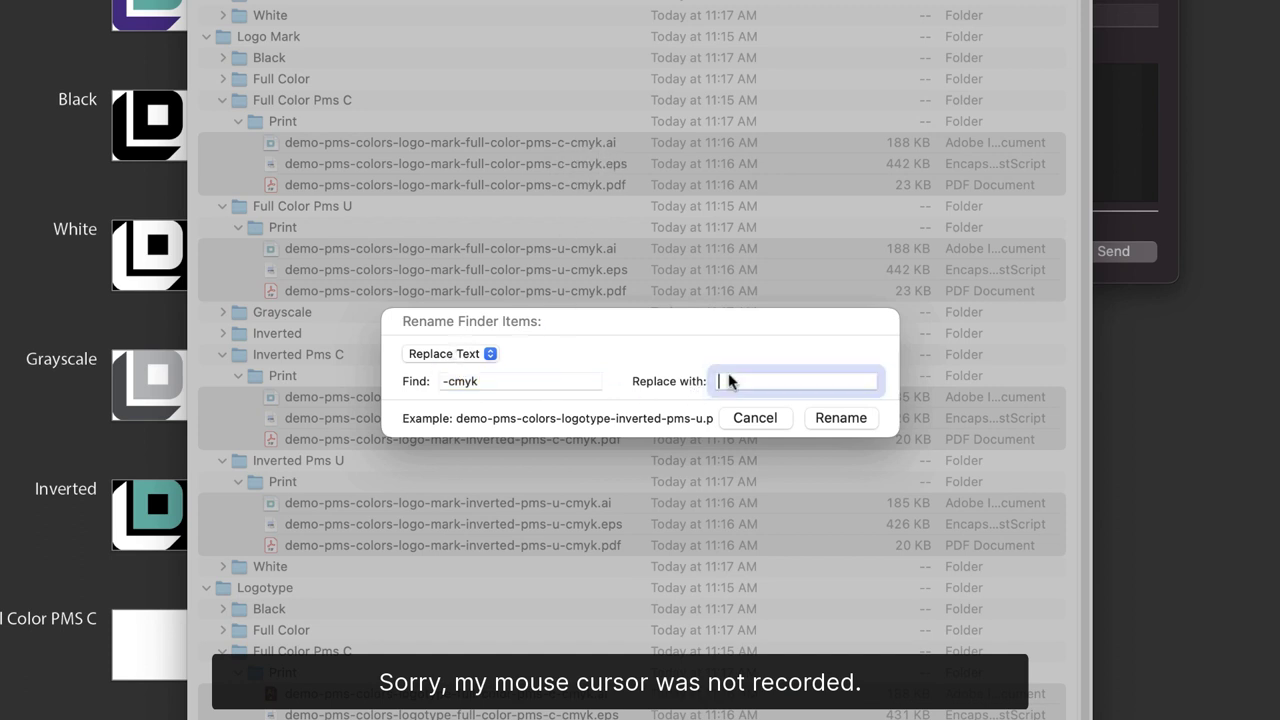
pyautogui.click(845, 420)
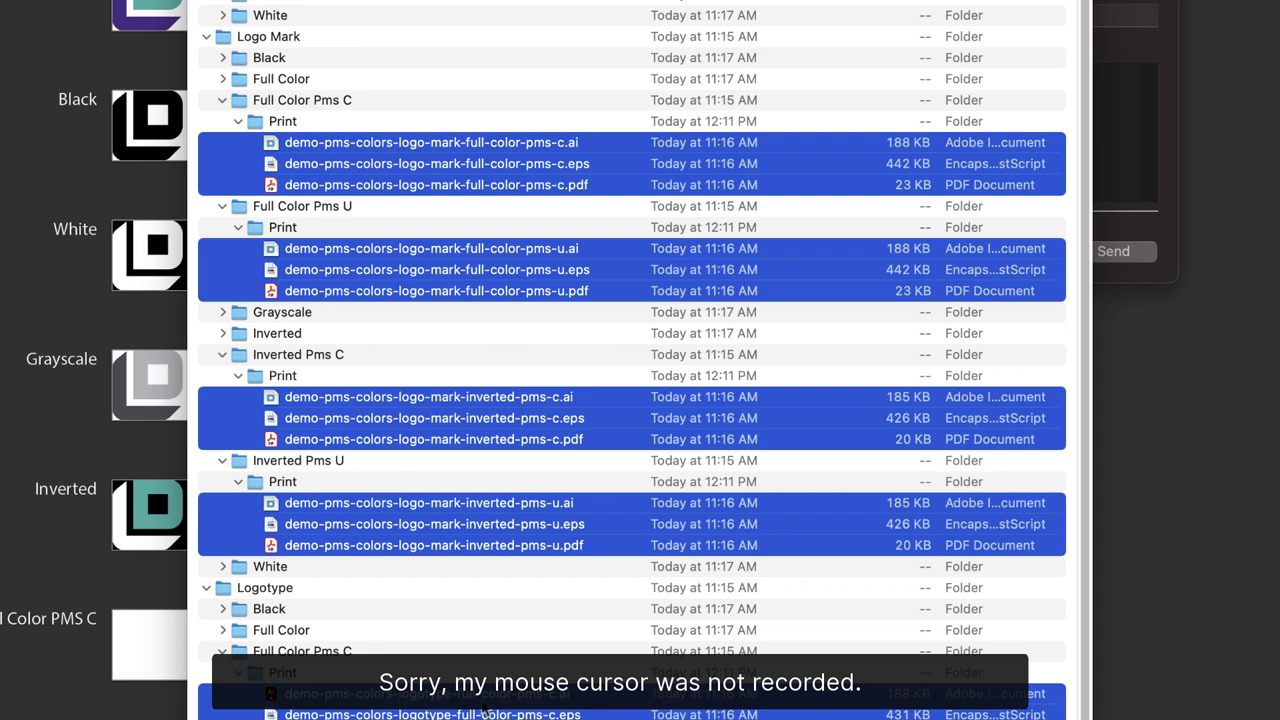
pyautogui.scroll(-2, 487, 708)
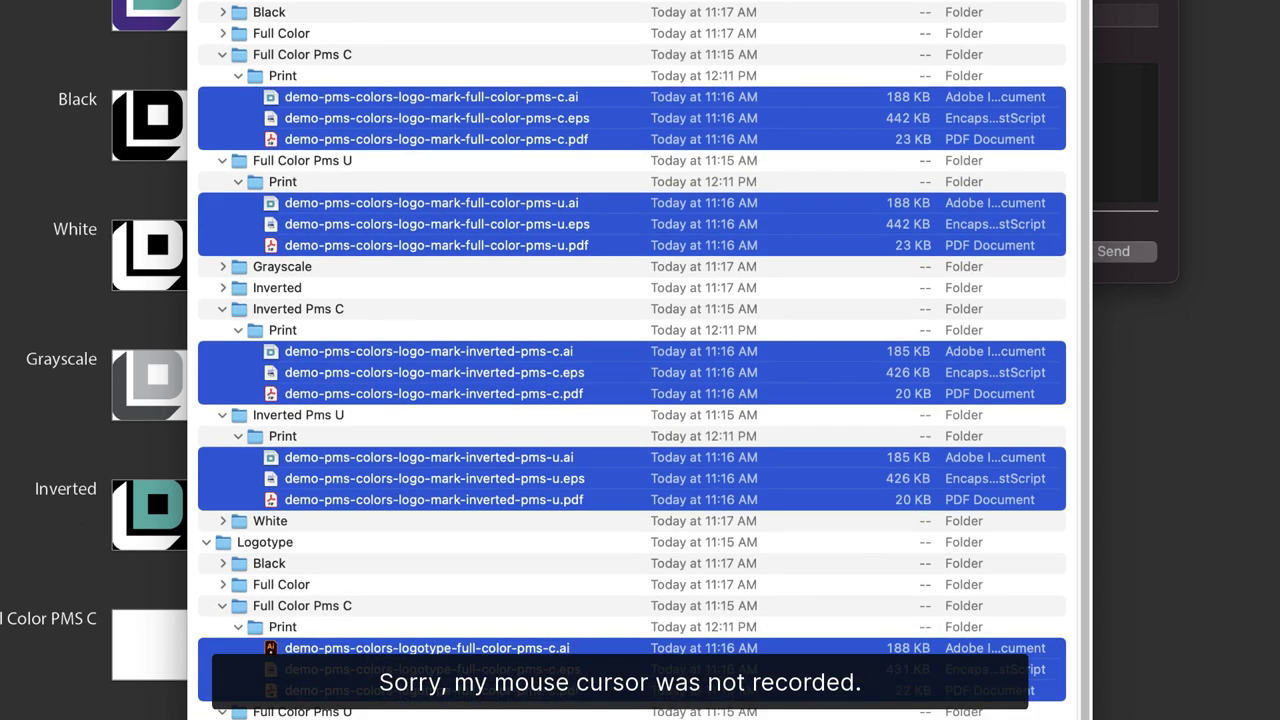
pyautogui.scroll(5, 632, 360)
pyautogui.click(530, 60)
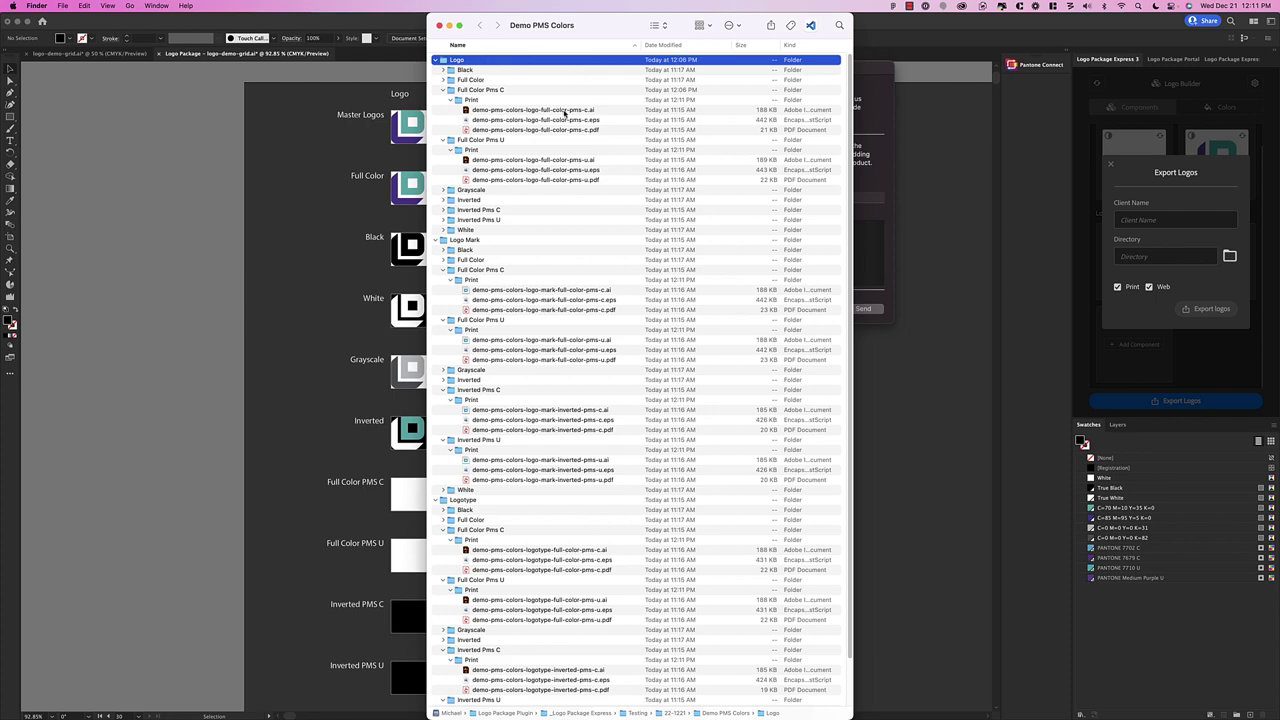
# Switch to the Demo PMS Colors project in the Chrome logo portal and filter its logos by Printing use and Full Color Pms C
pyautogui.hotkey('ctrl', 'Up')
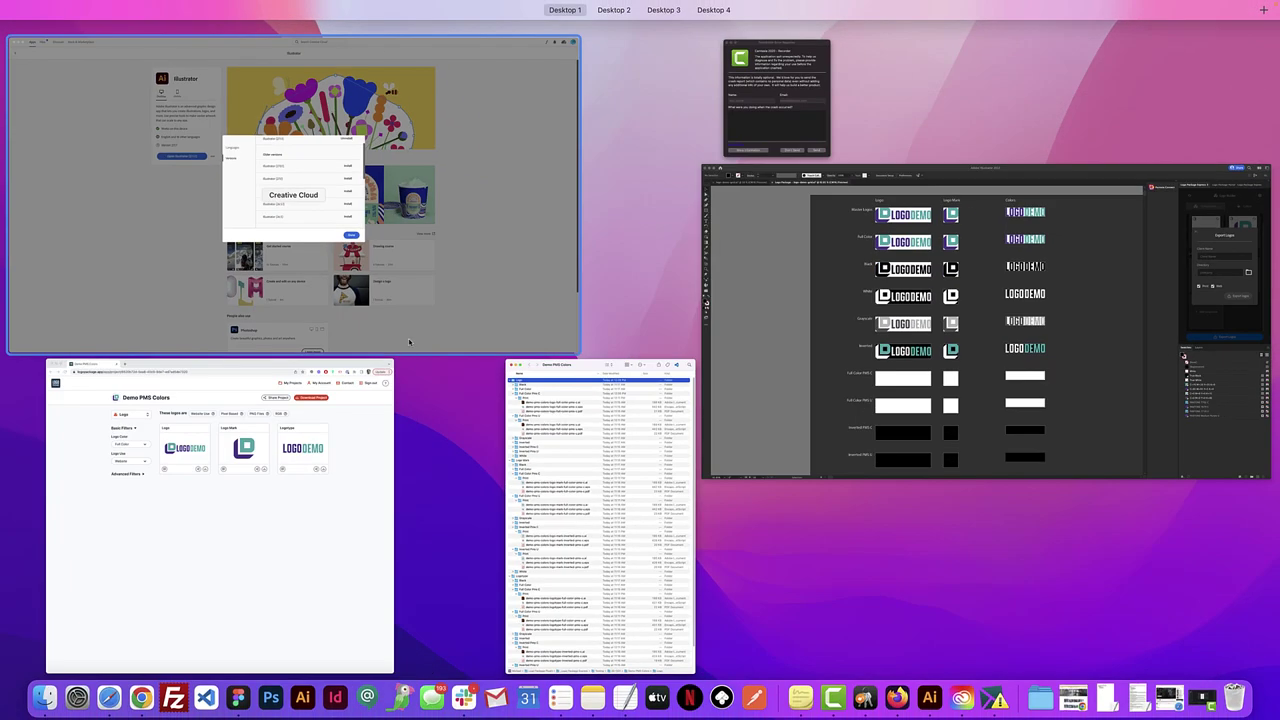
pyautogui.click(292, 469)
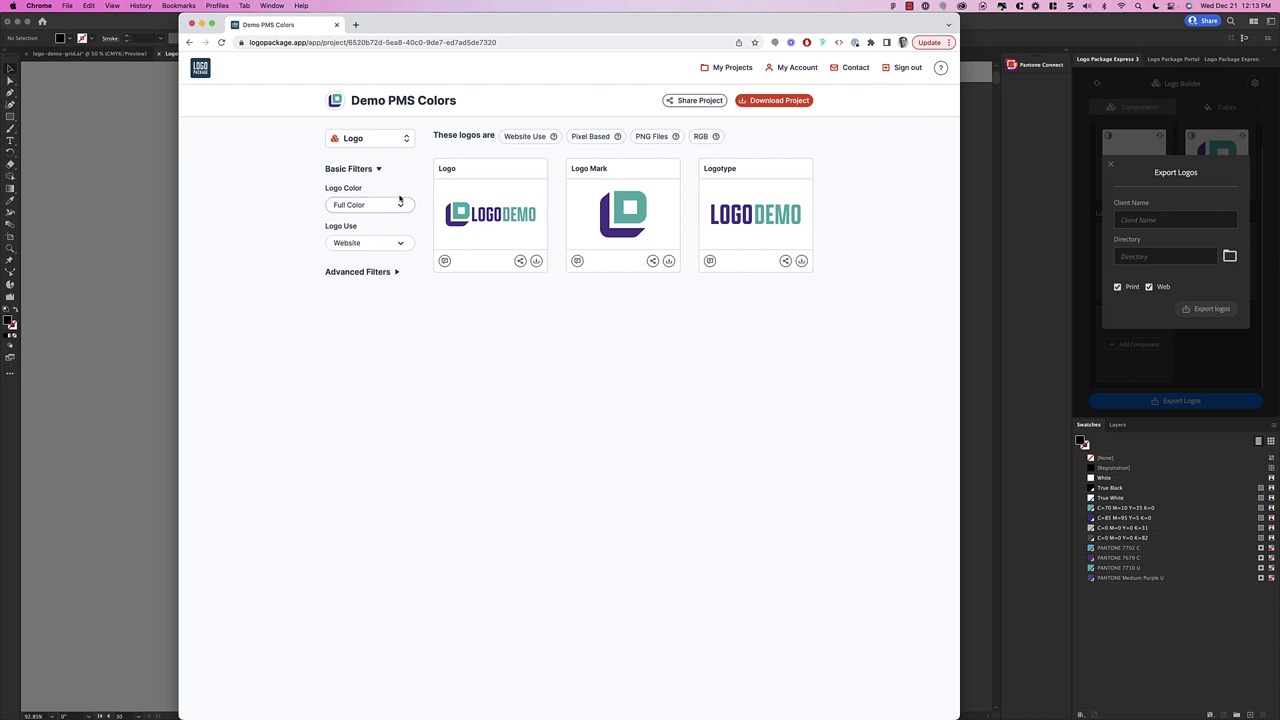
pyautogui.click(409, 247)
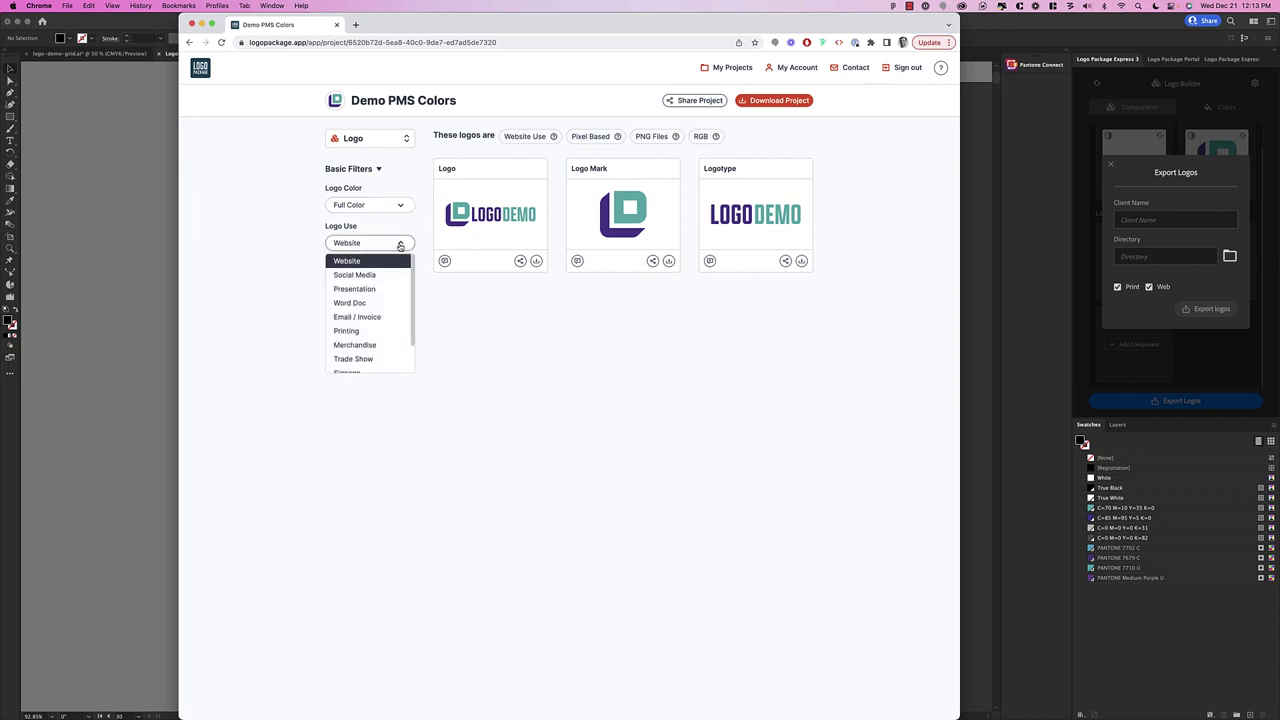
pyautogui.click(358, 333)
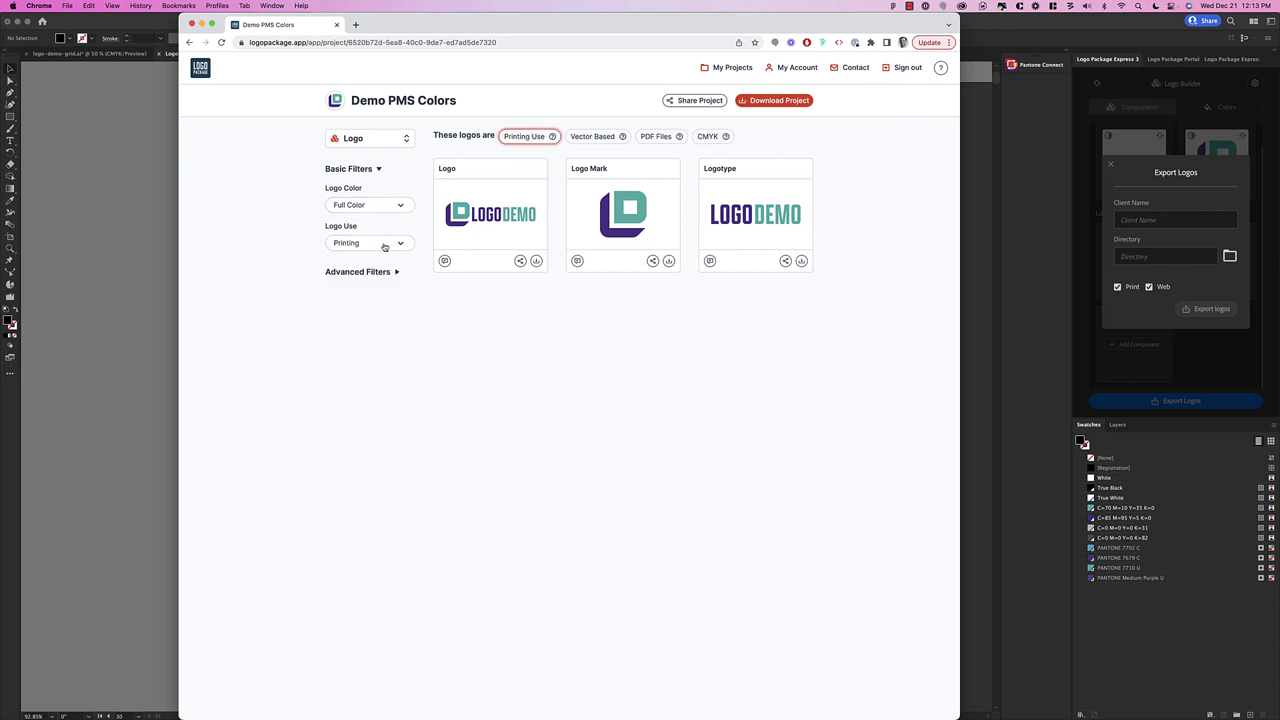
pyautogui.click(400, 207)
pyautogui.click(374, 286)
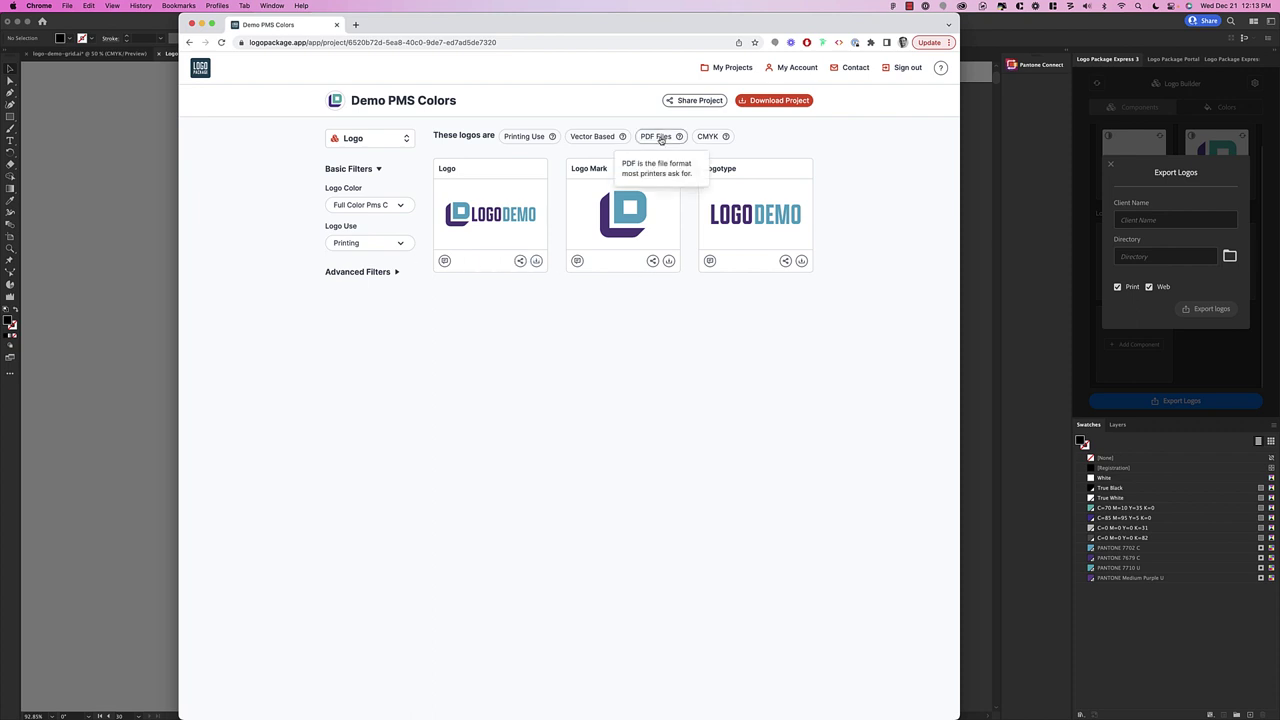
# Expand the advanced filters to examine the printing file formats, and set the logo use to Website
pyautogui.click(396, 273)
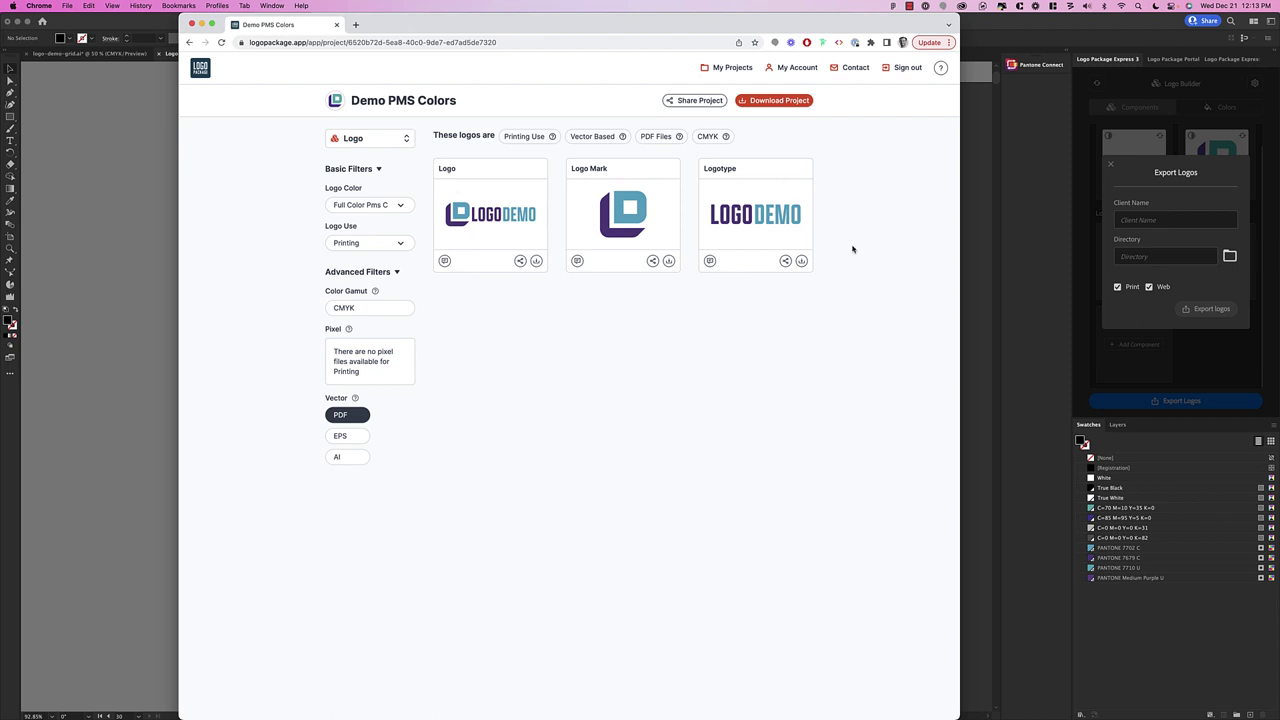
pyautogui.click(403, 207)
pyautogui.click(403, 207)
pyautogui.click(408, 238)
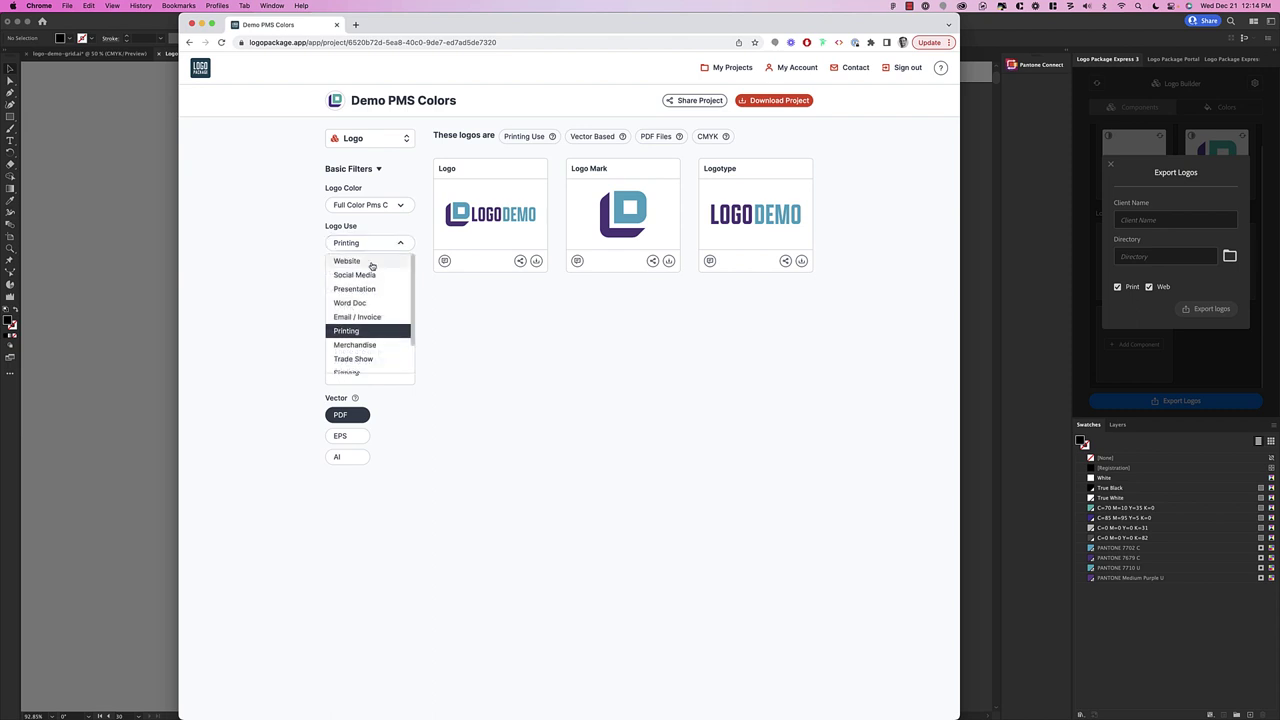
pyautogui.click(373, 267)
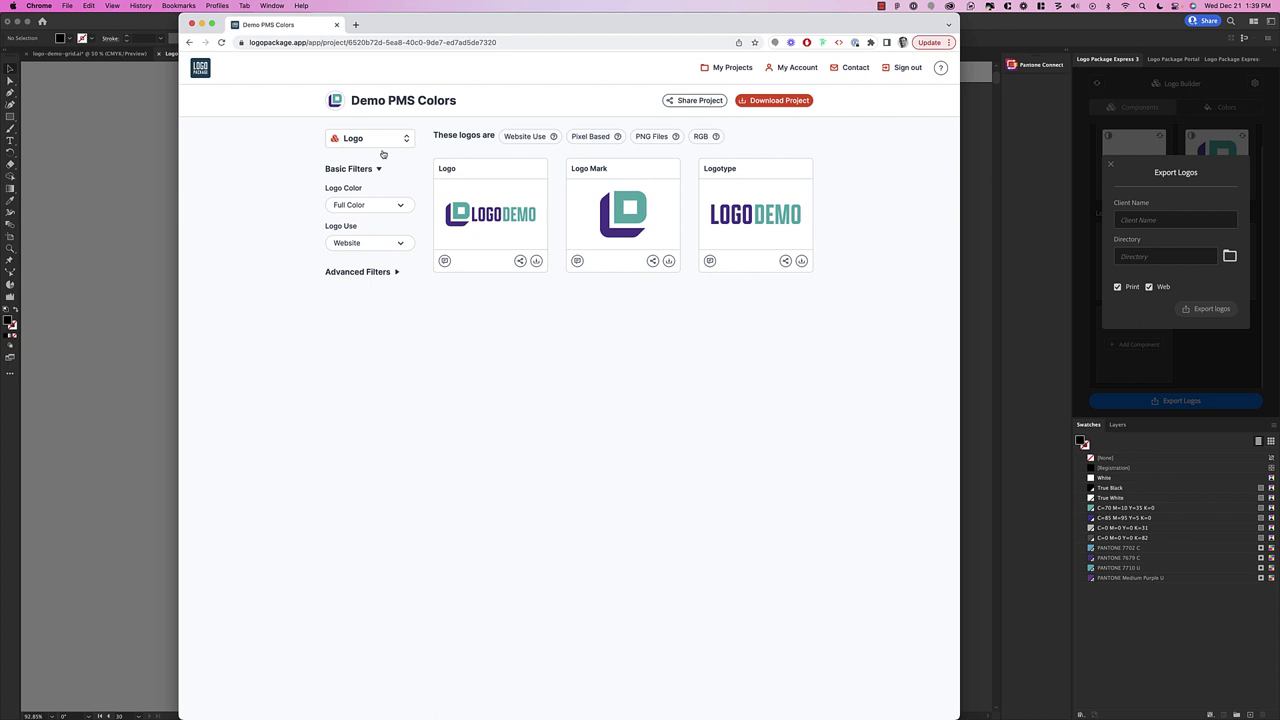
# Switch the project view from logos to Colors (Beta)
pyautogui.click(371, 138)
pyautogui.click(388, 188)
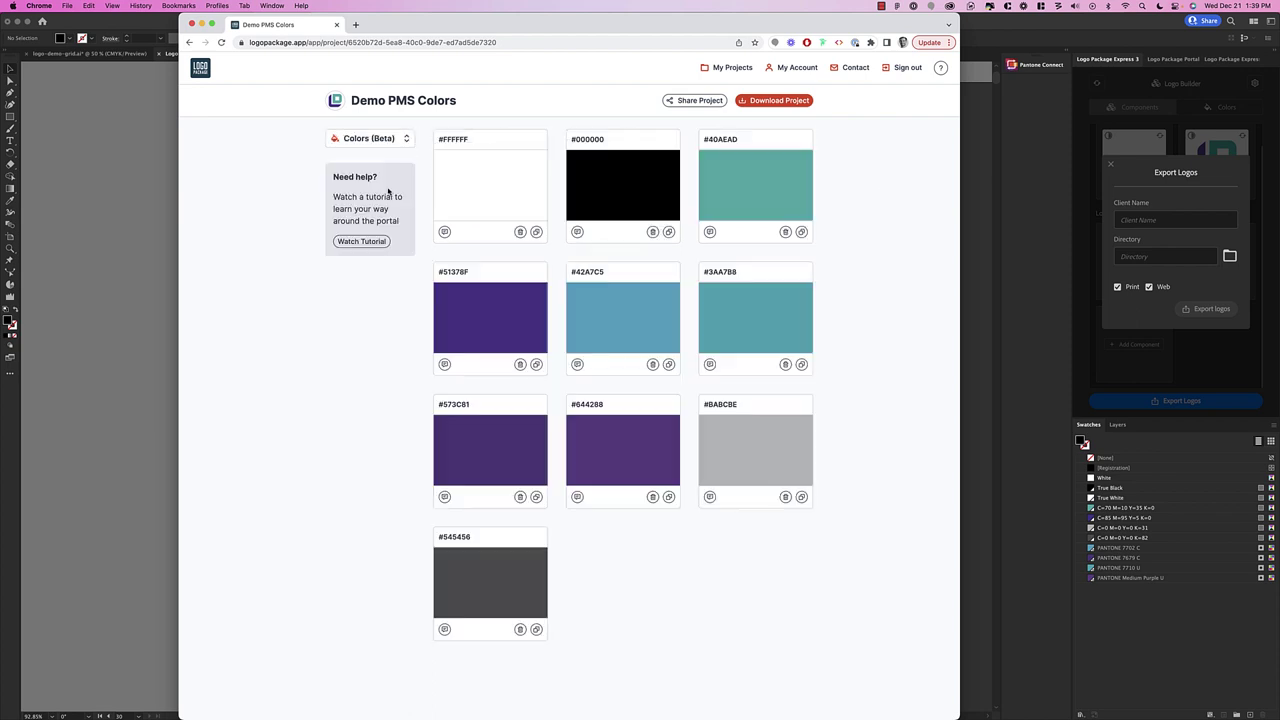